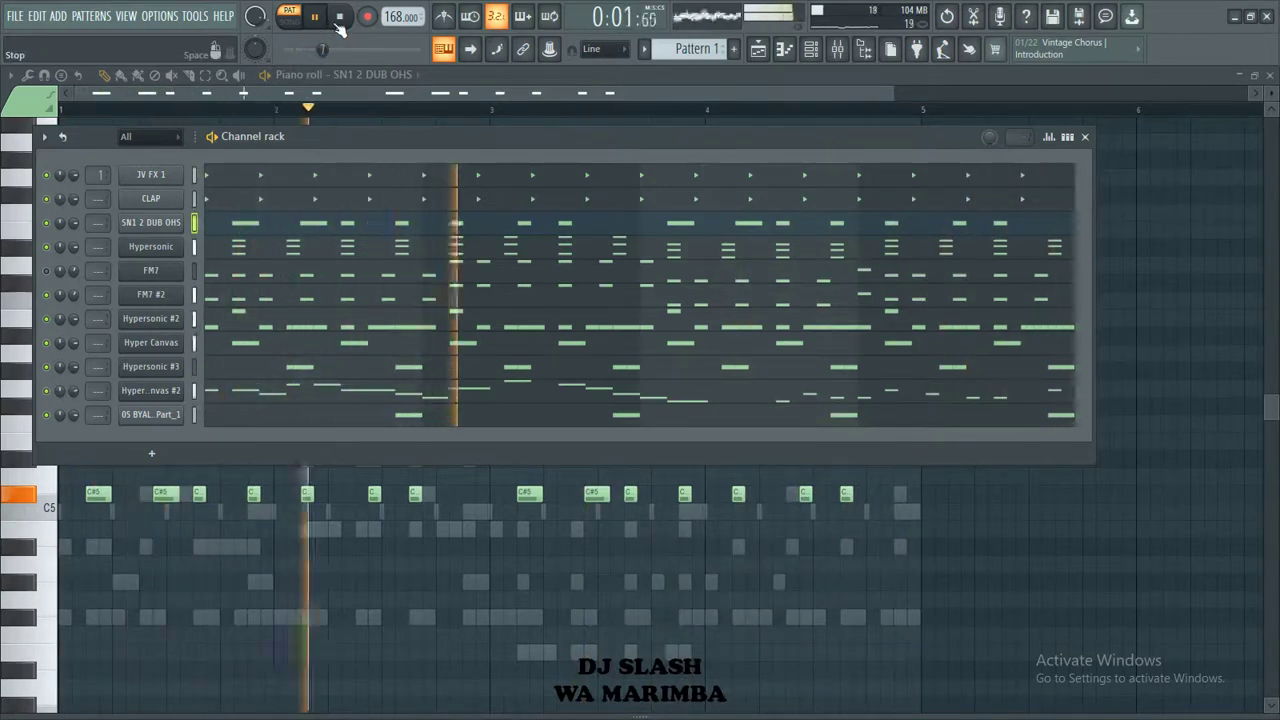
click(339, 24)
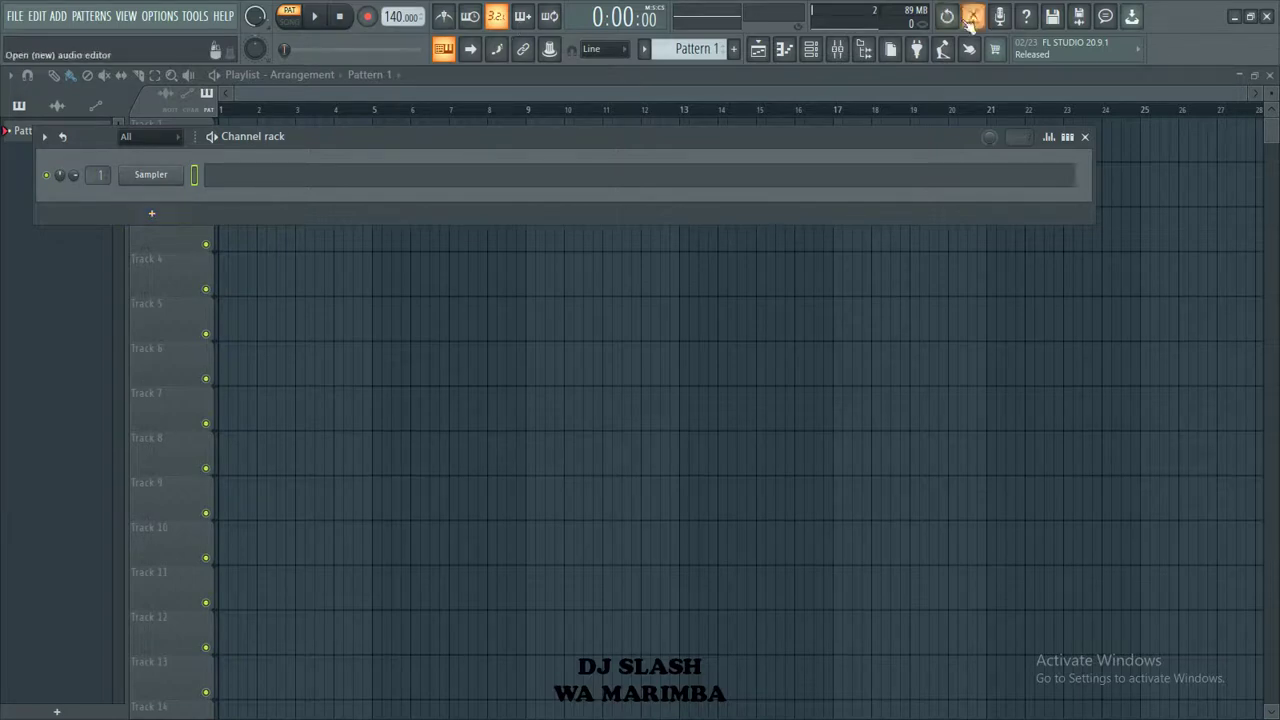
click(864, 49)
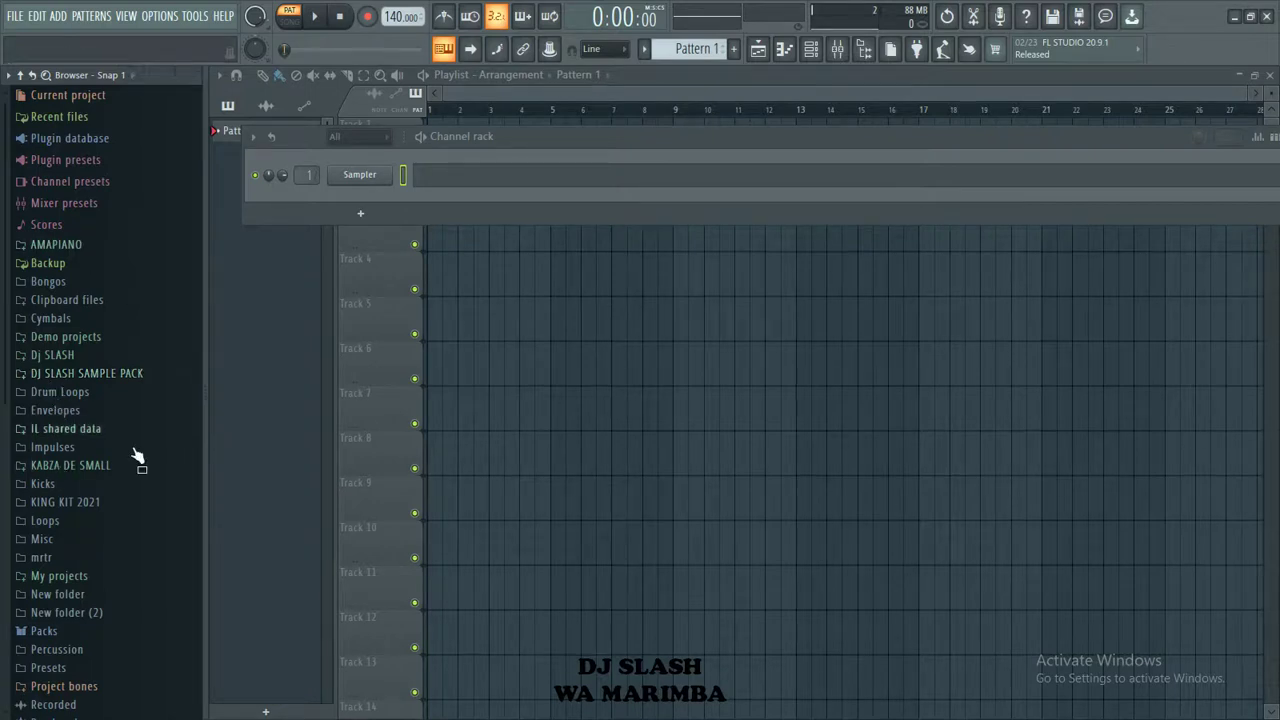
click(837, 48)
click(837, 48)
click(866, 50)
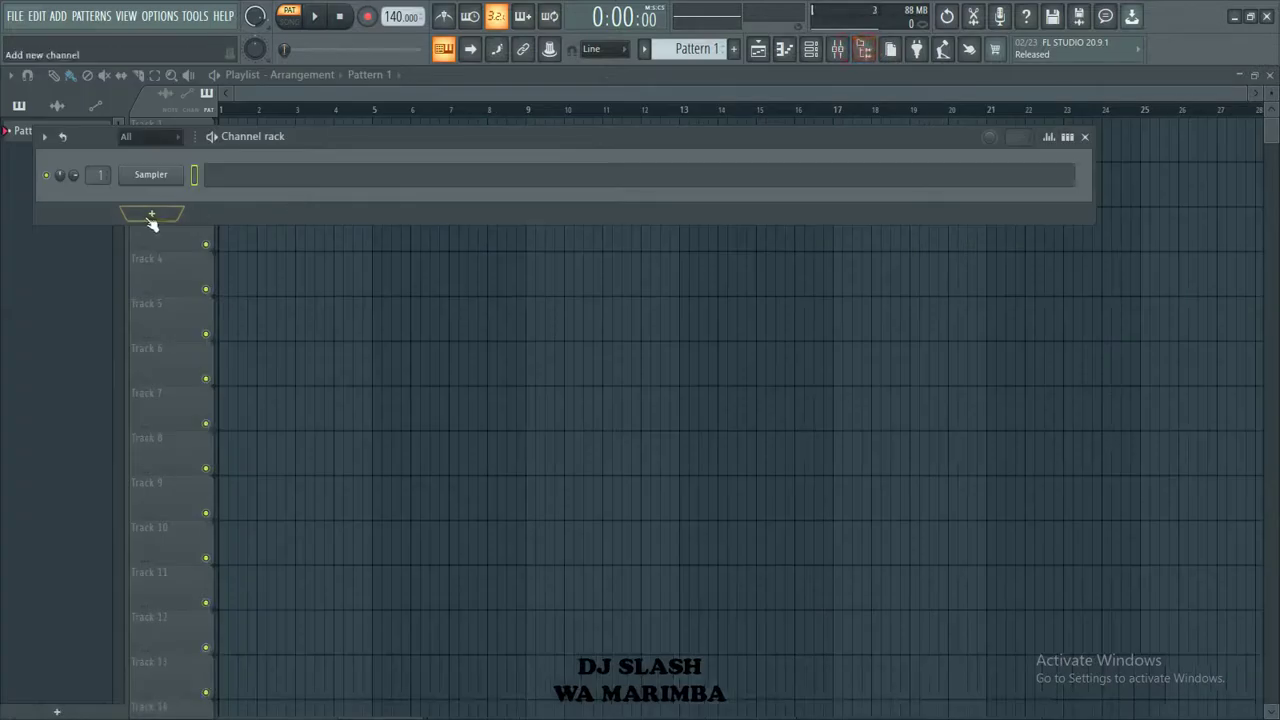
Step: Add a Hypersonic channel and load the Hard Grand XXL patch from the Acoustic Pianos category
click(152, 214)
click(172, 70)
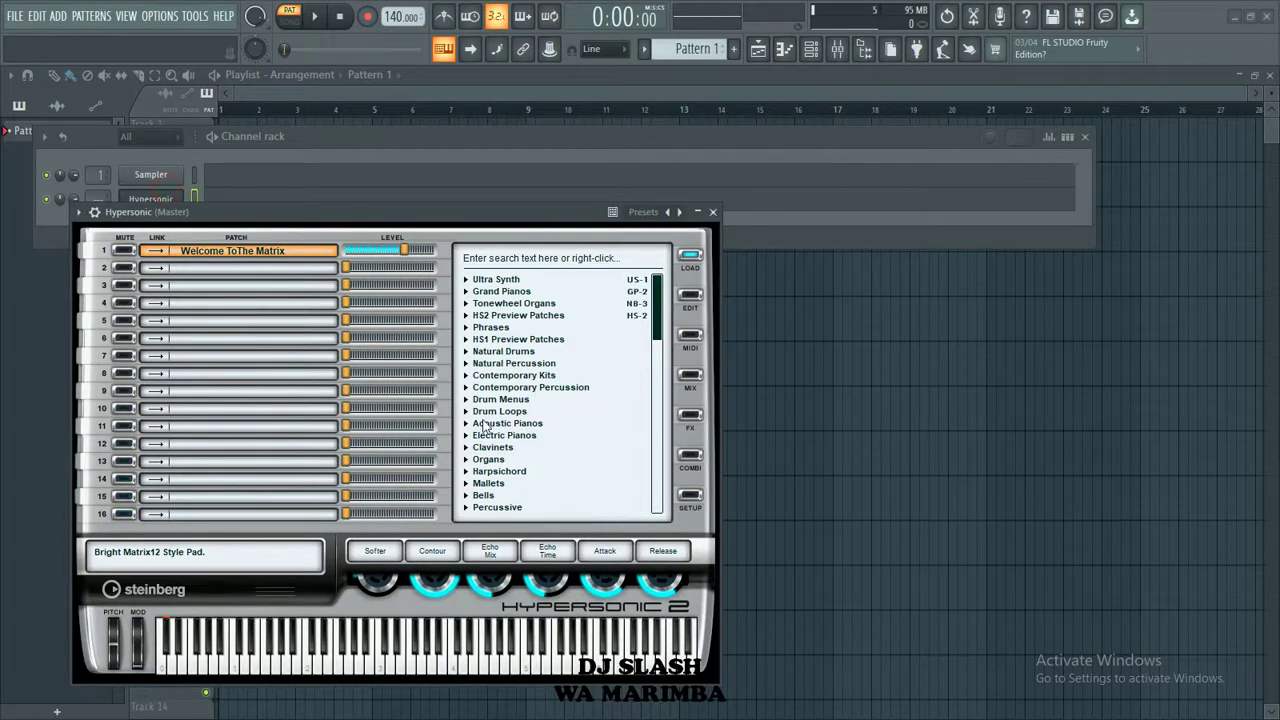
click(467, 424)
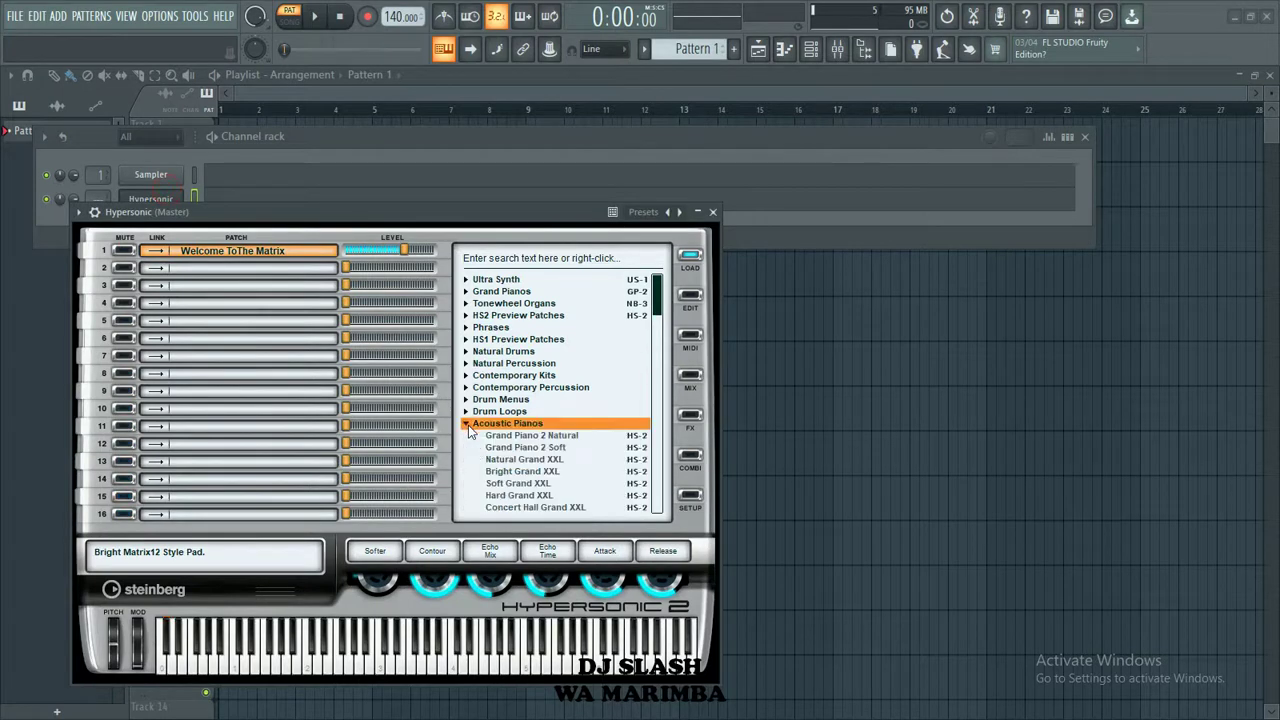
click(497, 496)
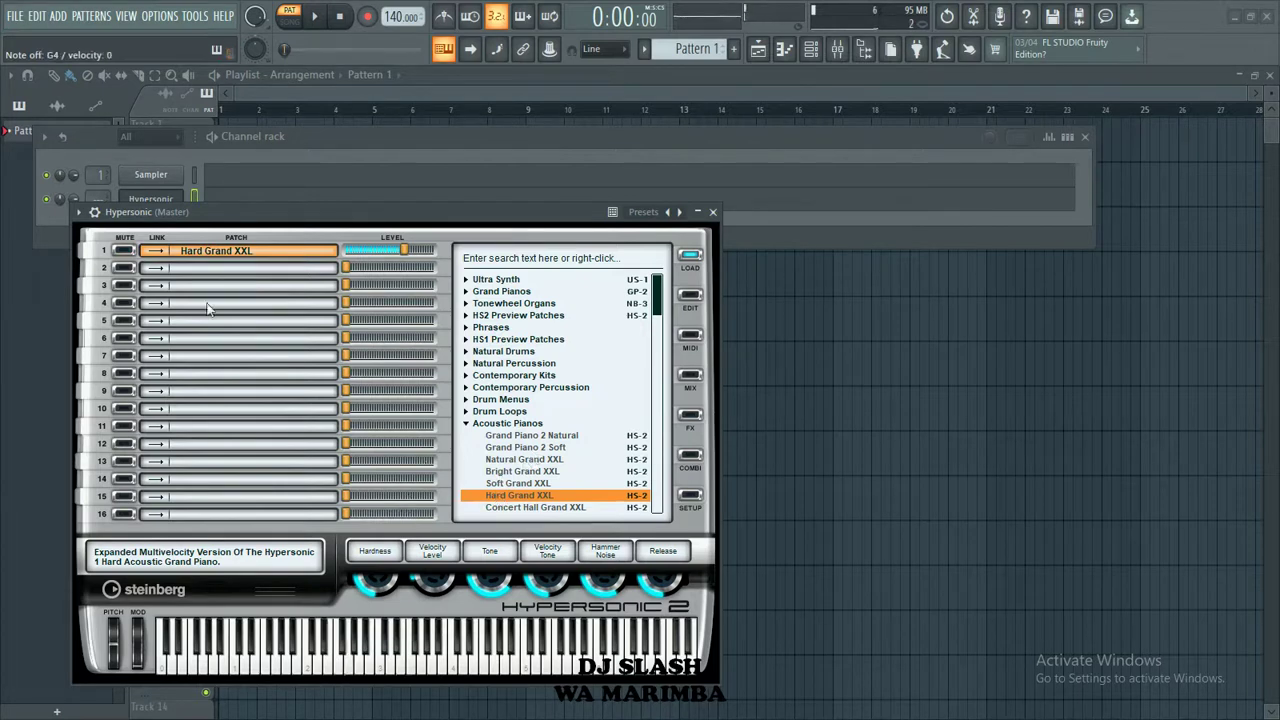
Step: Open the Hypersonic channel's piano roll and set the tempo to 170 BPM
click(180, 194)
click(239, 191)
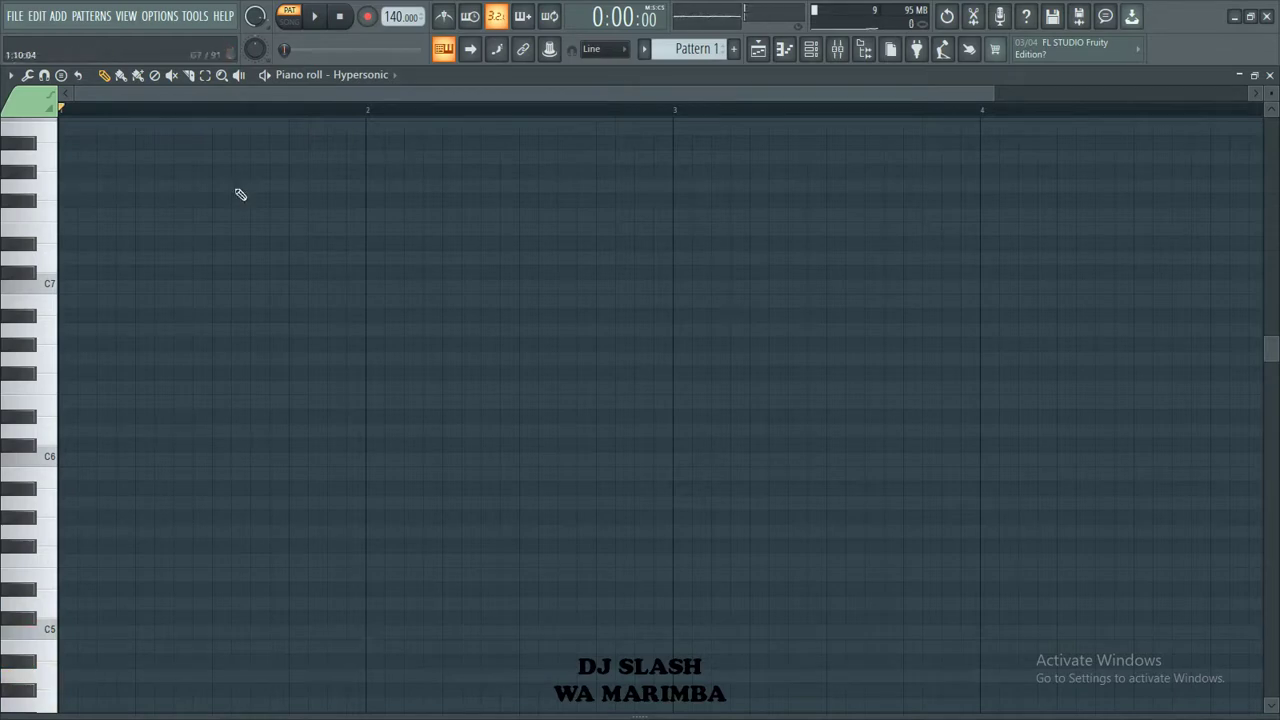
mouse_move(412, 10)
mouse_down()
mouse_move(403, 606)
mouse_move(392, 10)
mouse_up()
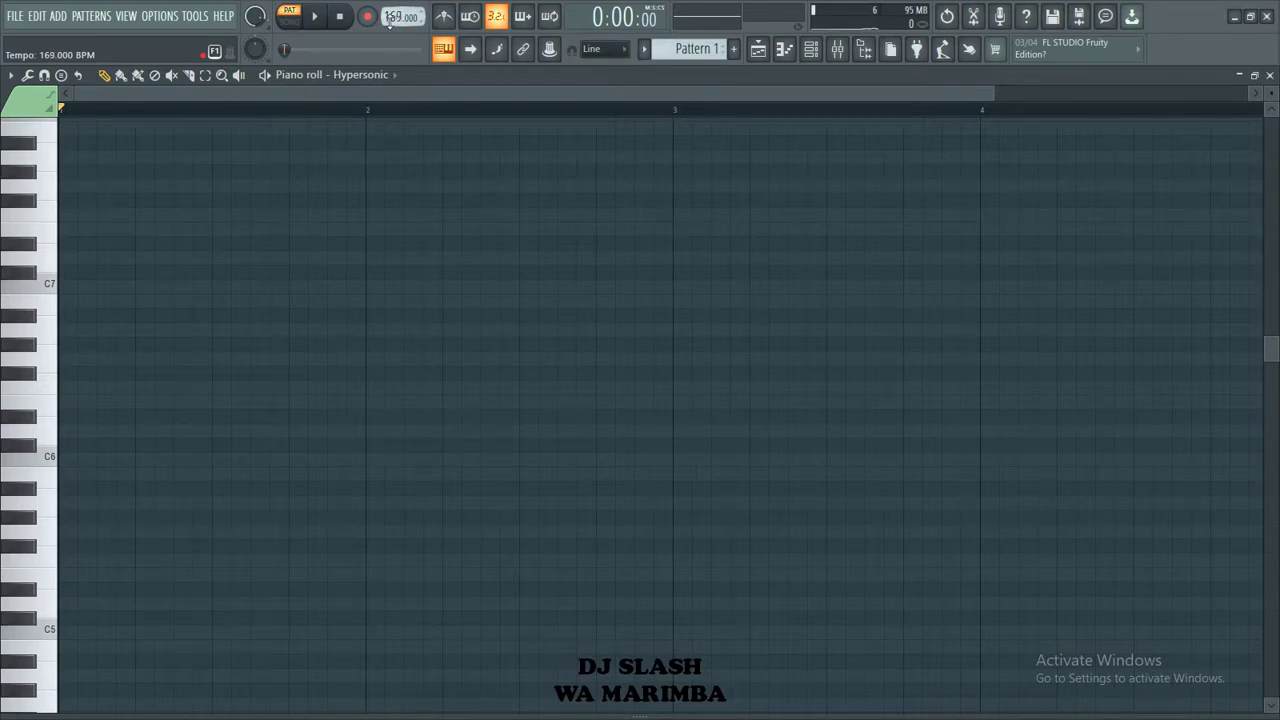
scroll(393, 92, down, 1)
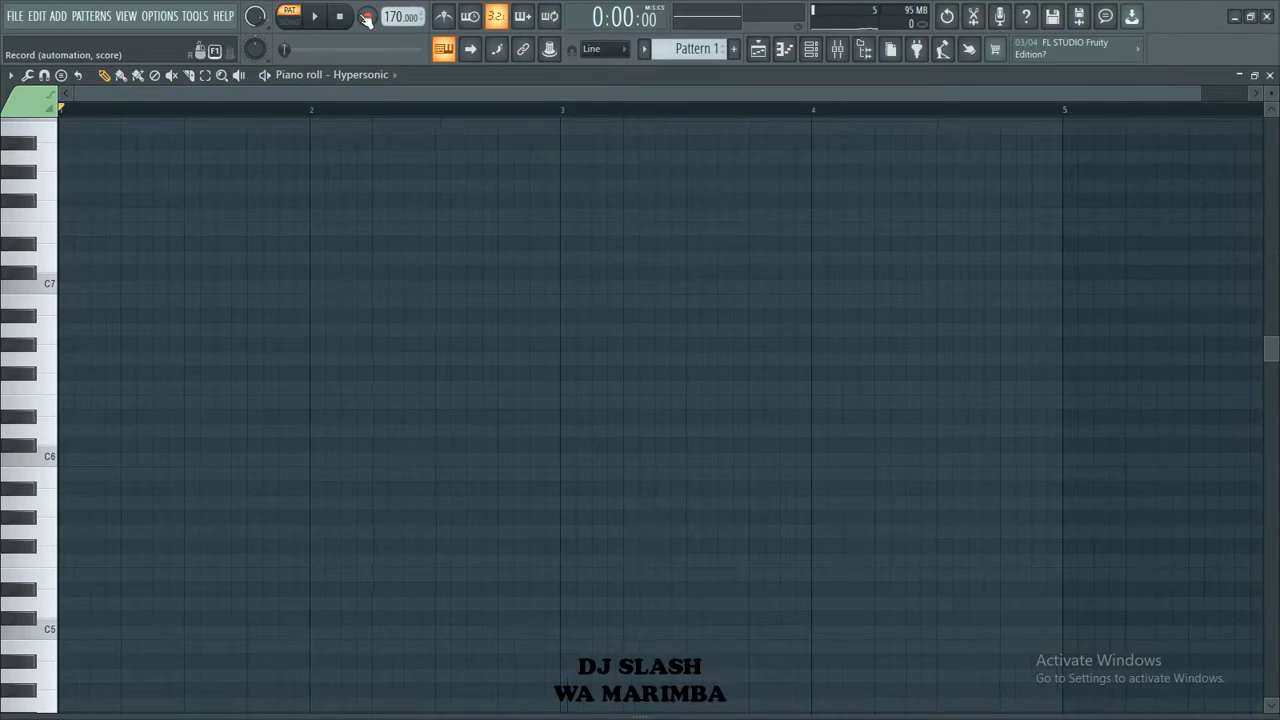
Step: Record a piano chord progression as notes and automation at 168 BPM with the metronome on, restarting the take once
key(r)
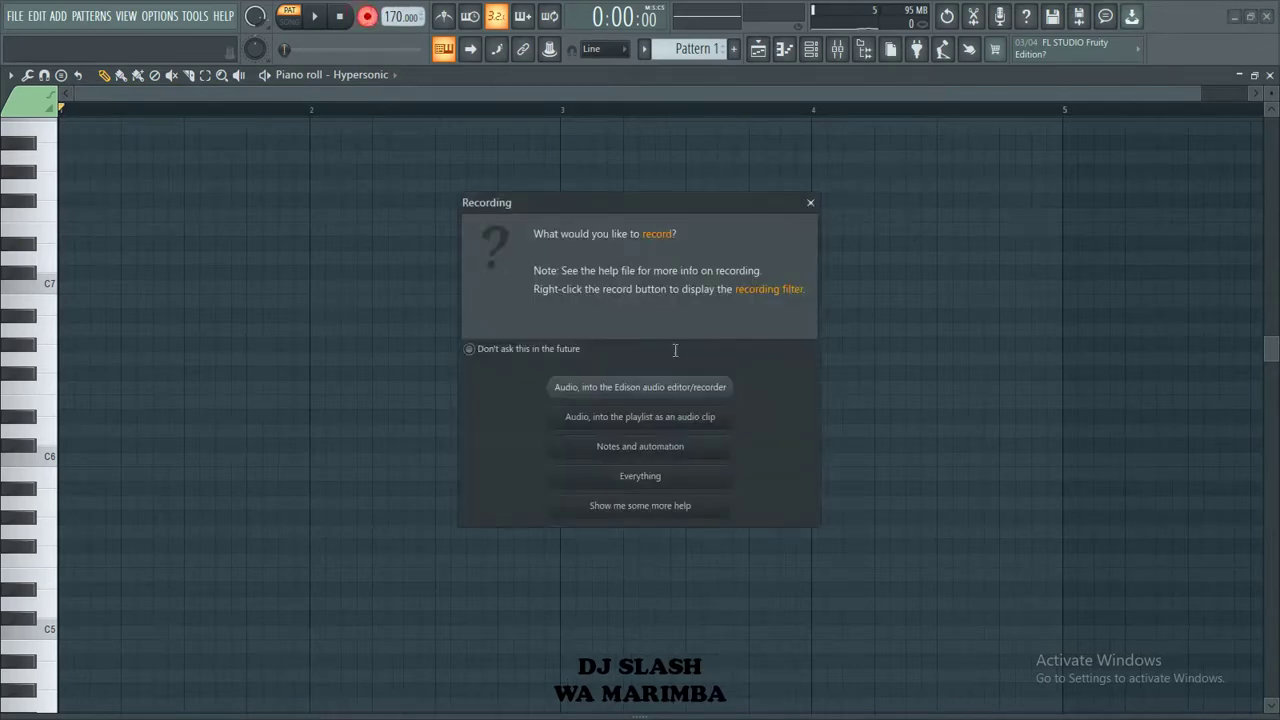
click(650, 451)
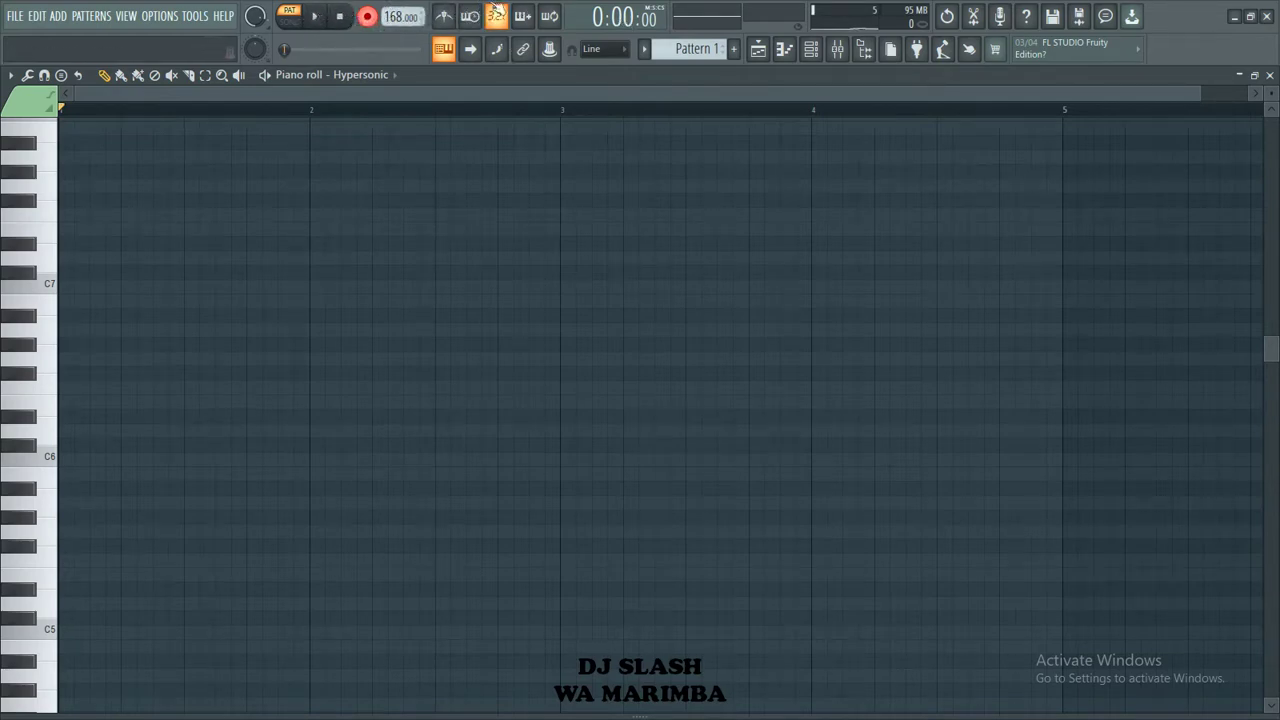
click(450, 16)
click(318, 18)
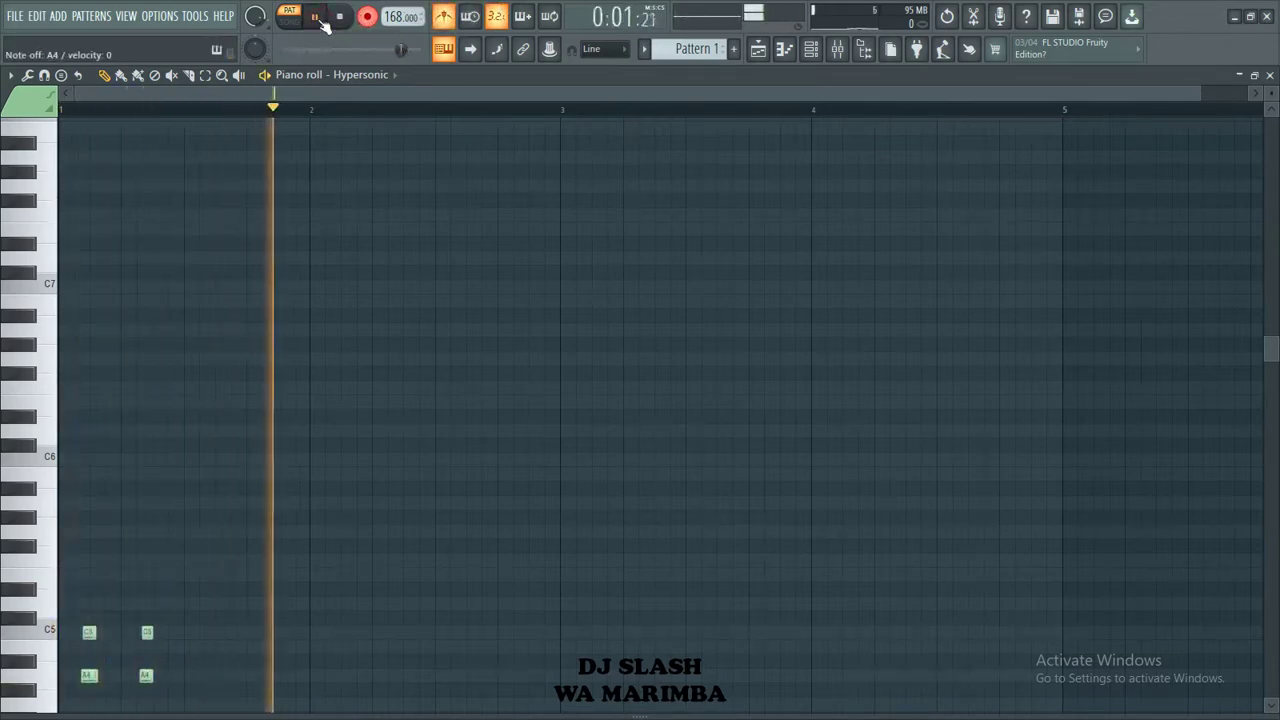
key(space)
click(320, 20)
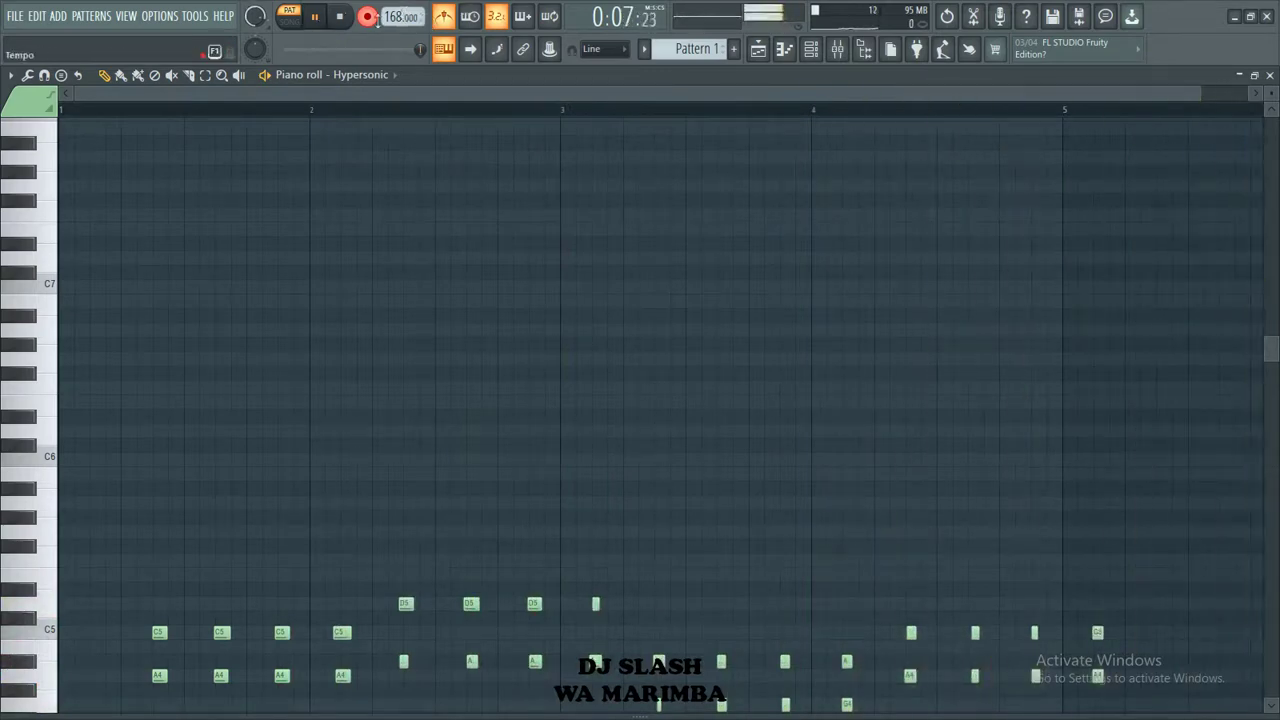
click(340, 16)
Step: Quantize the recorded chords and move the chord that falls in bar 5 to the start of bar 1
ctrl+right_click(617, 430)
key(ctrl+q)
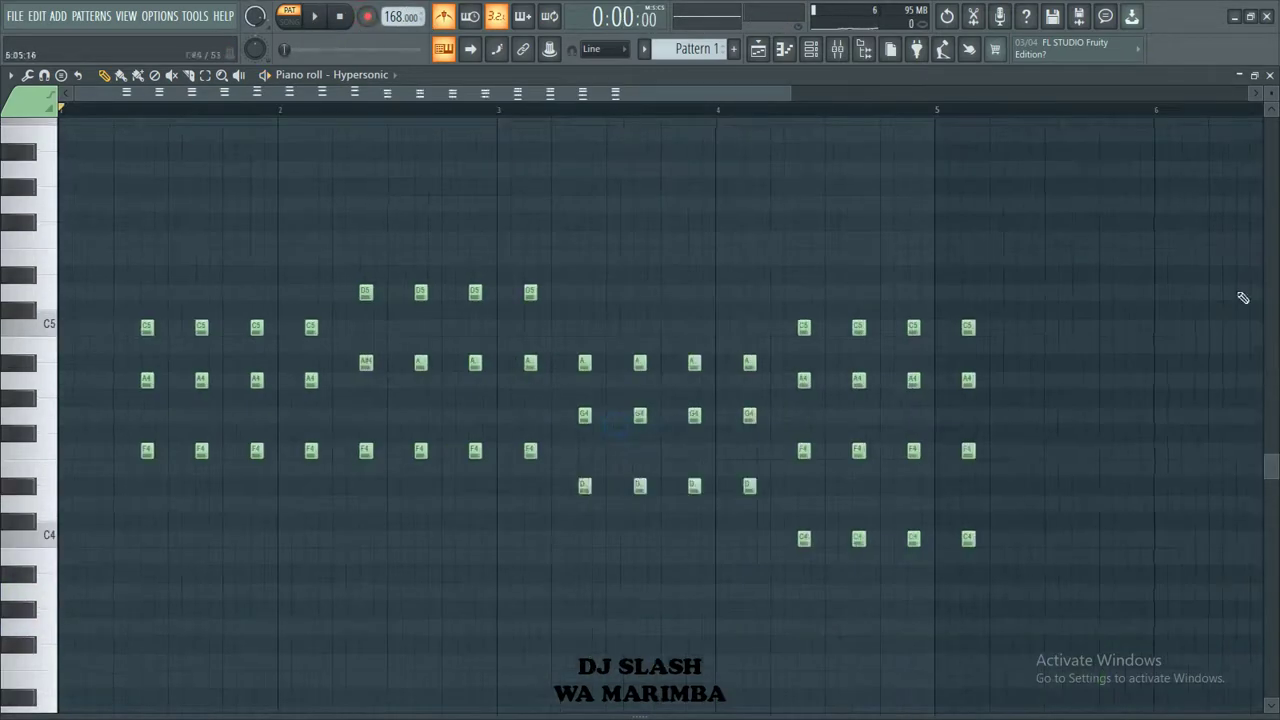
drag(1046, 296, 966, 703)
key(ctrl+x)
key(ctrl+v)
right_click(467, 203)
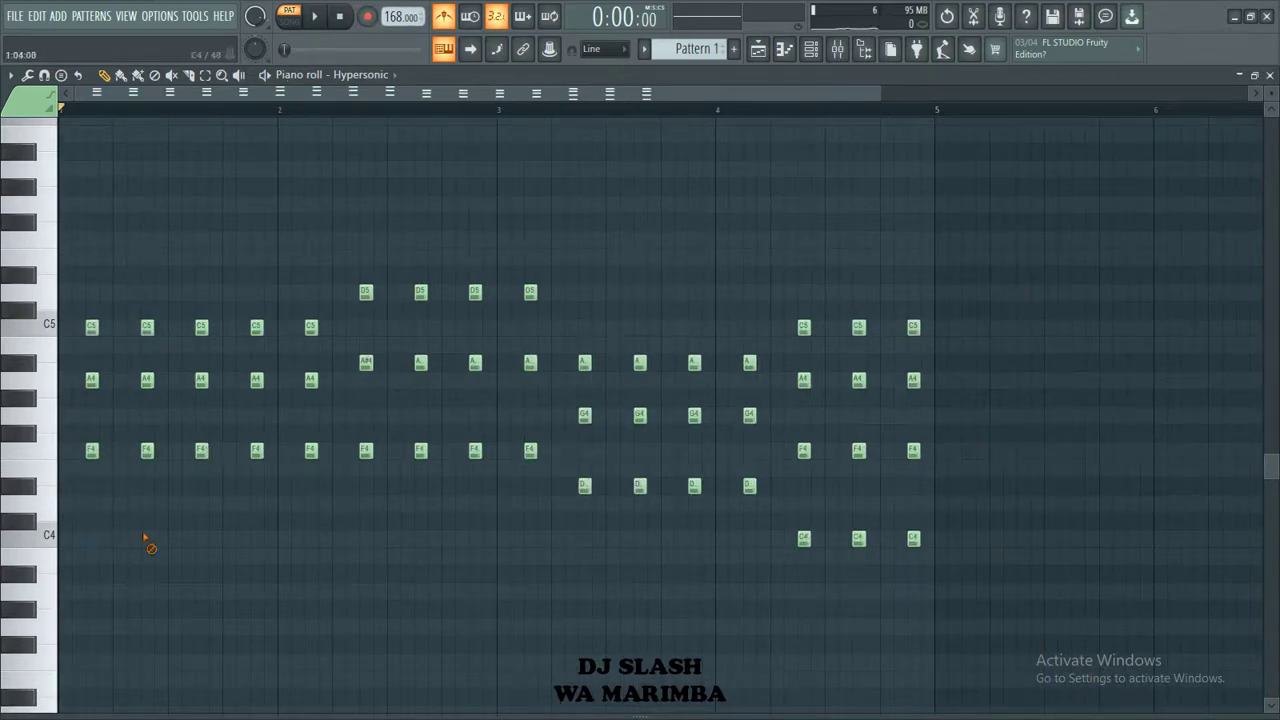
Step: Delete the C4 notes from the bar 4 chords and play the pattern with the metronome off
right_click(913, 538)
right_click(858, 538)
right_click(804, 538)
key(space)
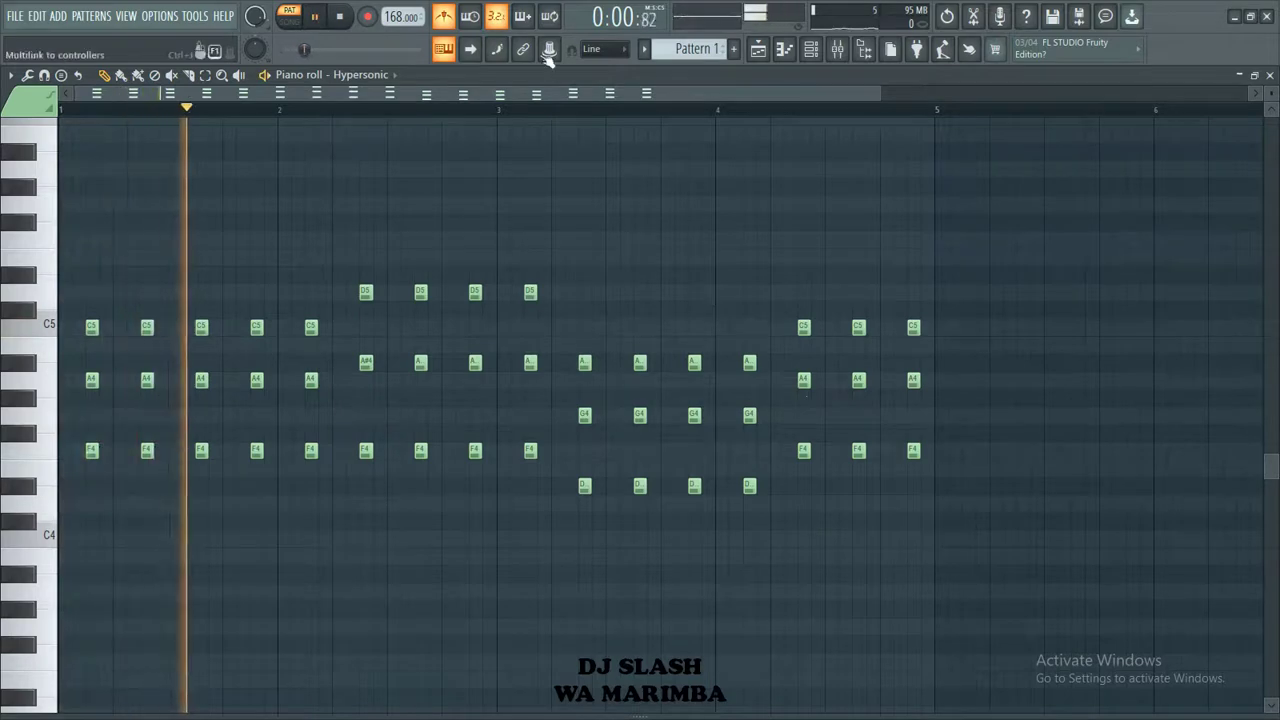
click(443, 16)
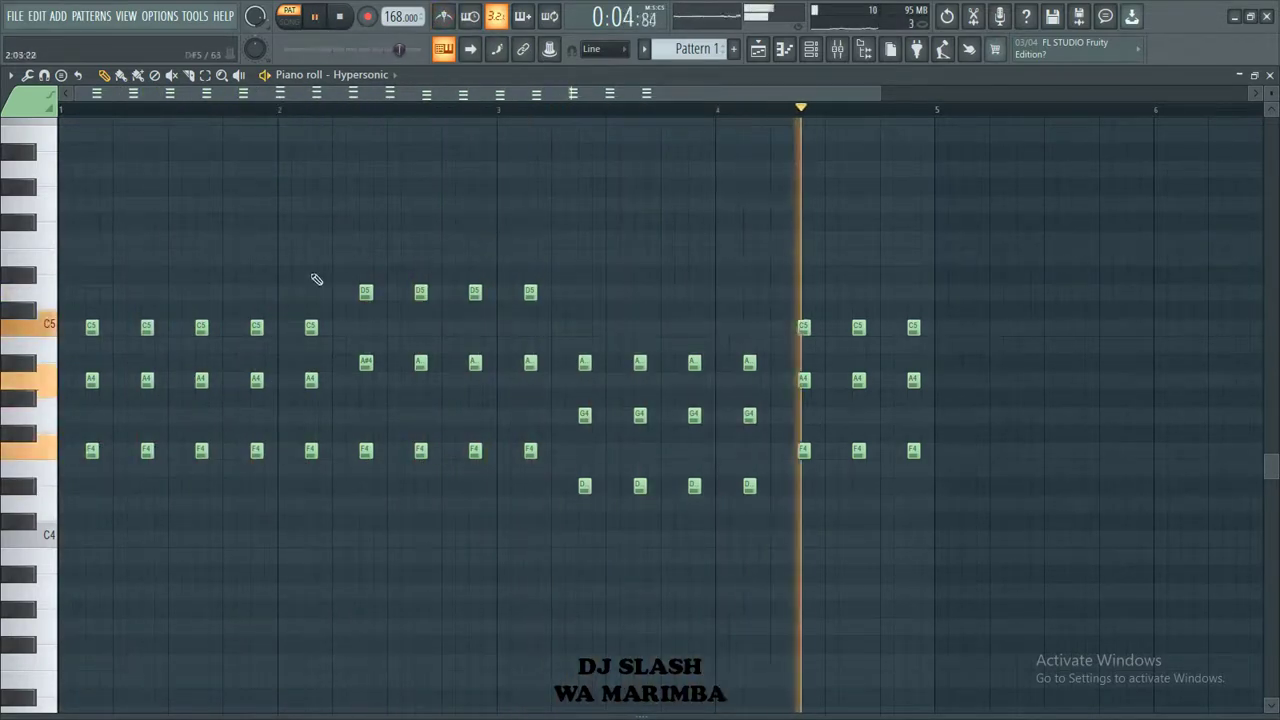
Step: Shift the chords one beat earlier and five semitones down so the progression starts on a C4-E4-G4 chord
mouse_move(80, 300)
mouse_down()
mouse_move(143, 457)
mouse_move(94, 471)
mouse_move(843, 417)
mouse_move(963, 463)
mouse_up()
drag(1108, 197, 122, 605)
drag(146, 449, 91, 534)
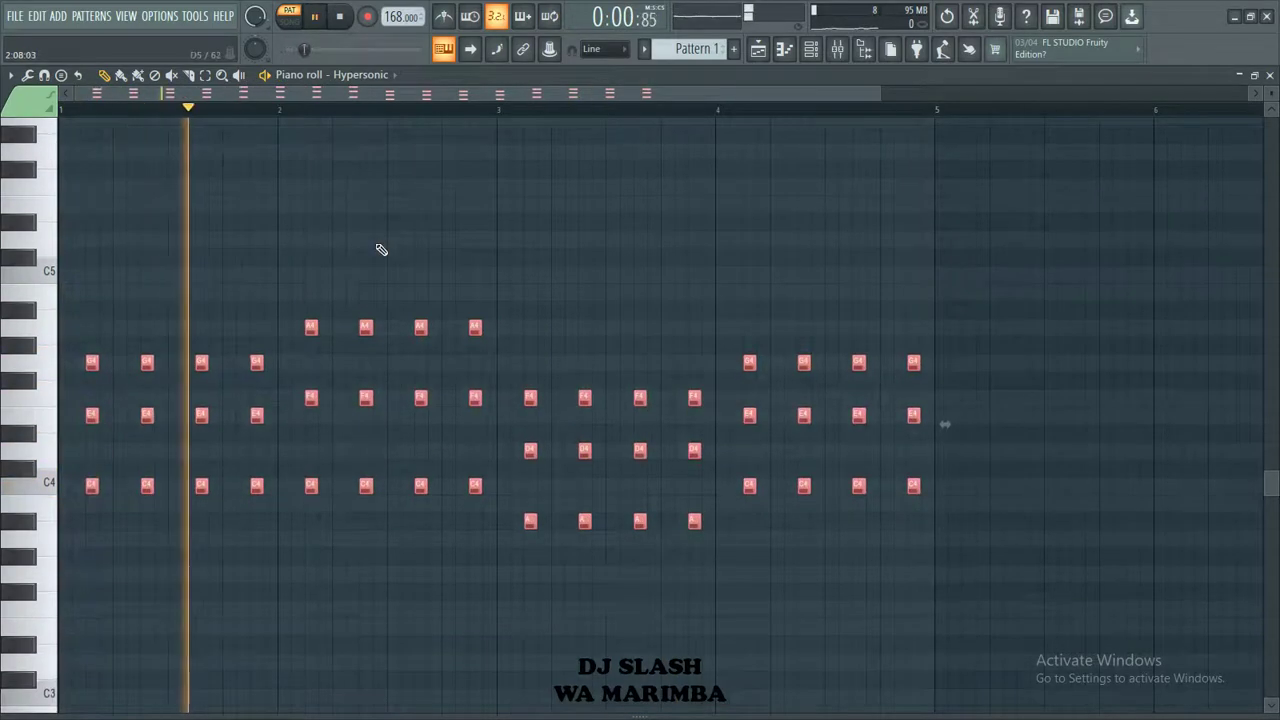
click(536, 151)
Step: Transpose the whole chord progression up one octave and stop the playback
scroll(536, 151, down, 2)
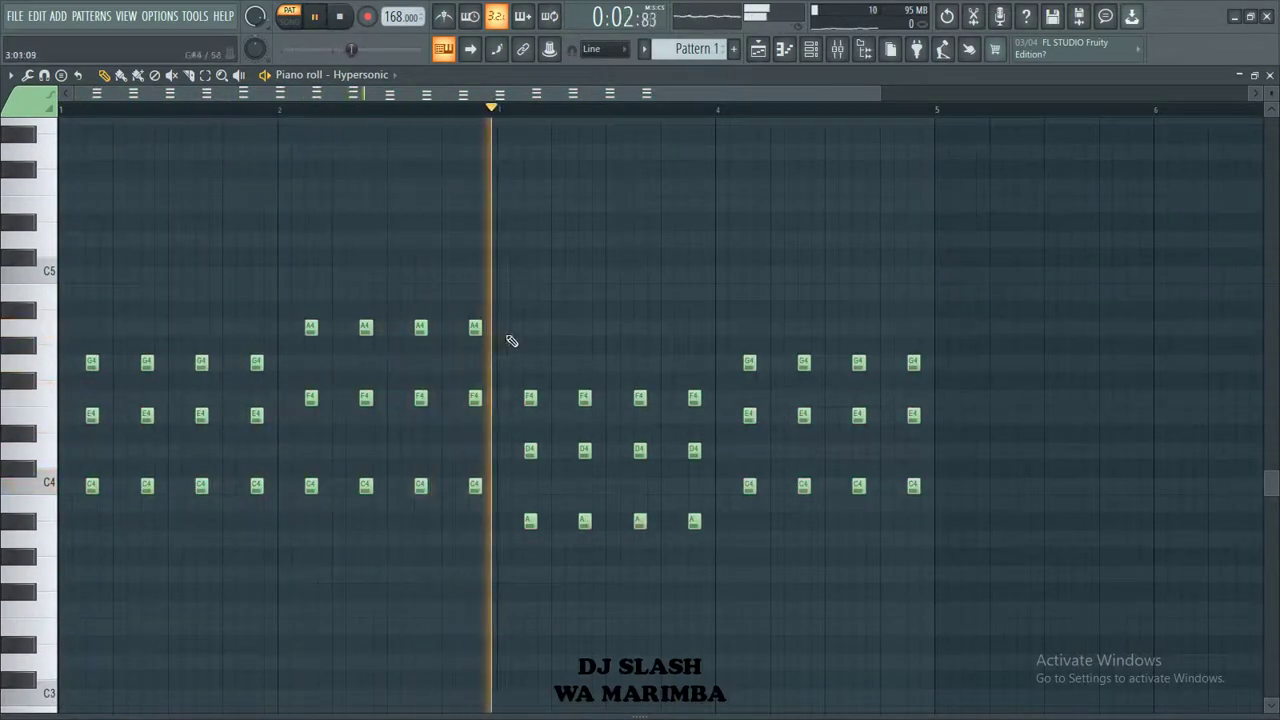
key(ctrl+Up)
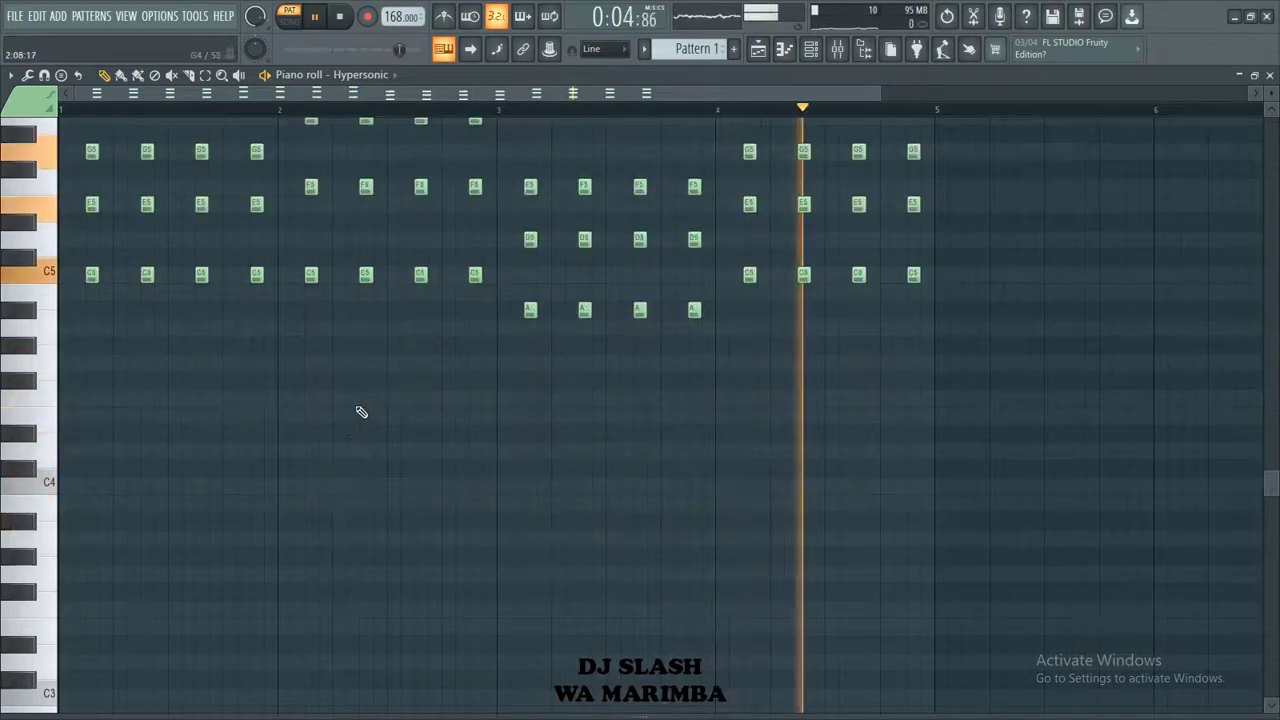
scroll(543, 143, up, 3)
key(space)
Step: Audition single piano keys around E5 and F5 beside the Hypersonic chords
click(811, 48)
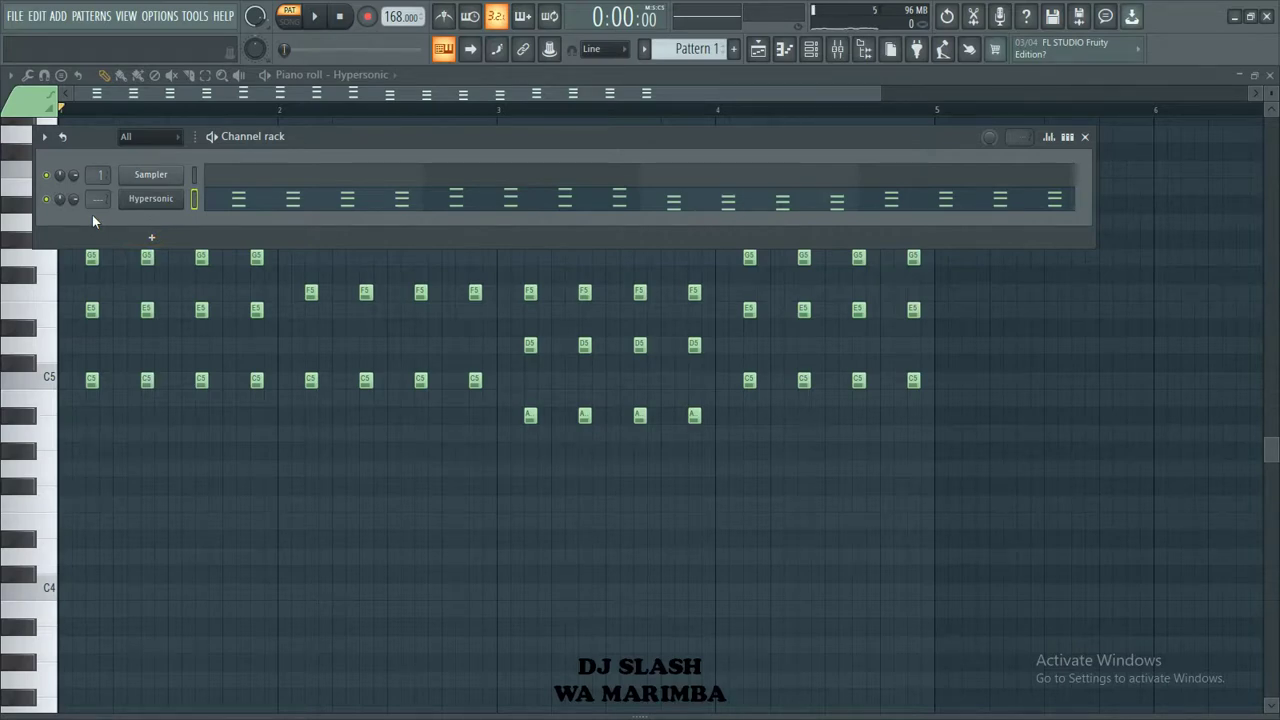
click(44, 328)
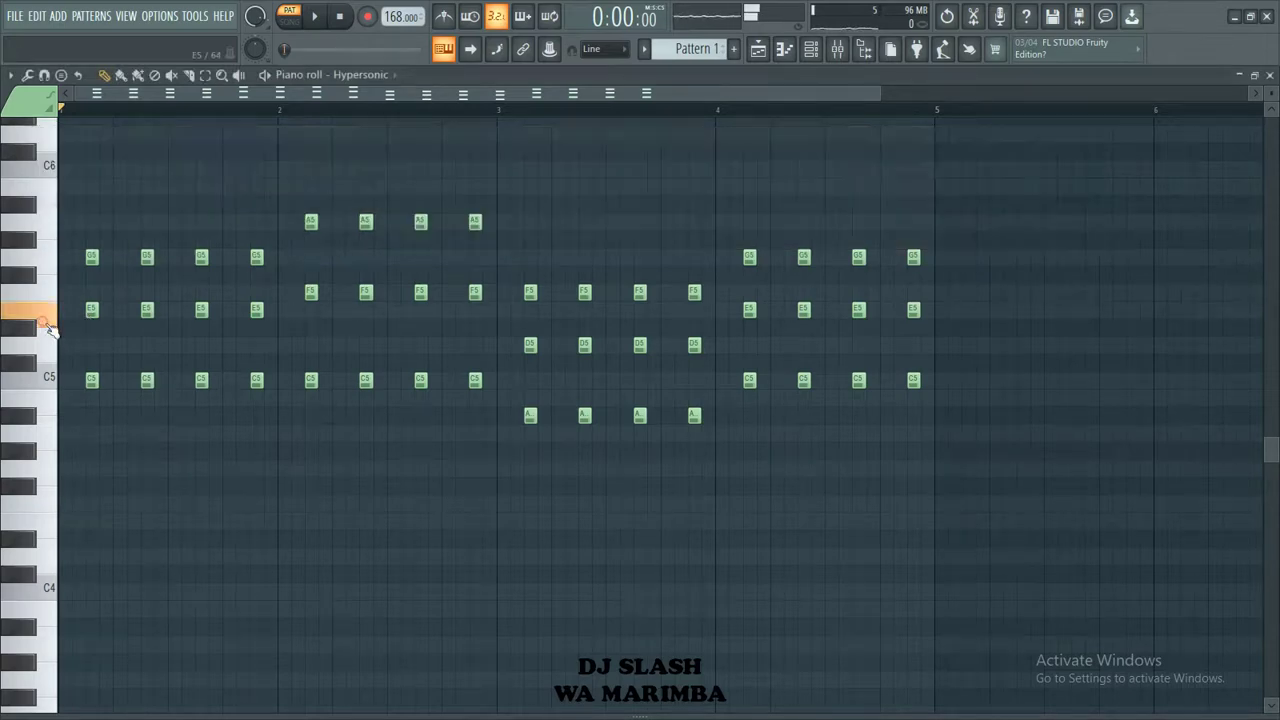
mouse_move(57, 349)
mouse_down()
mouse_move(45, 346)
mouse_move(56, 350)
mouse_move(50, 262)
mouse_move(52, 295)
mouse_up()
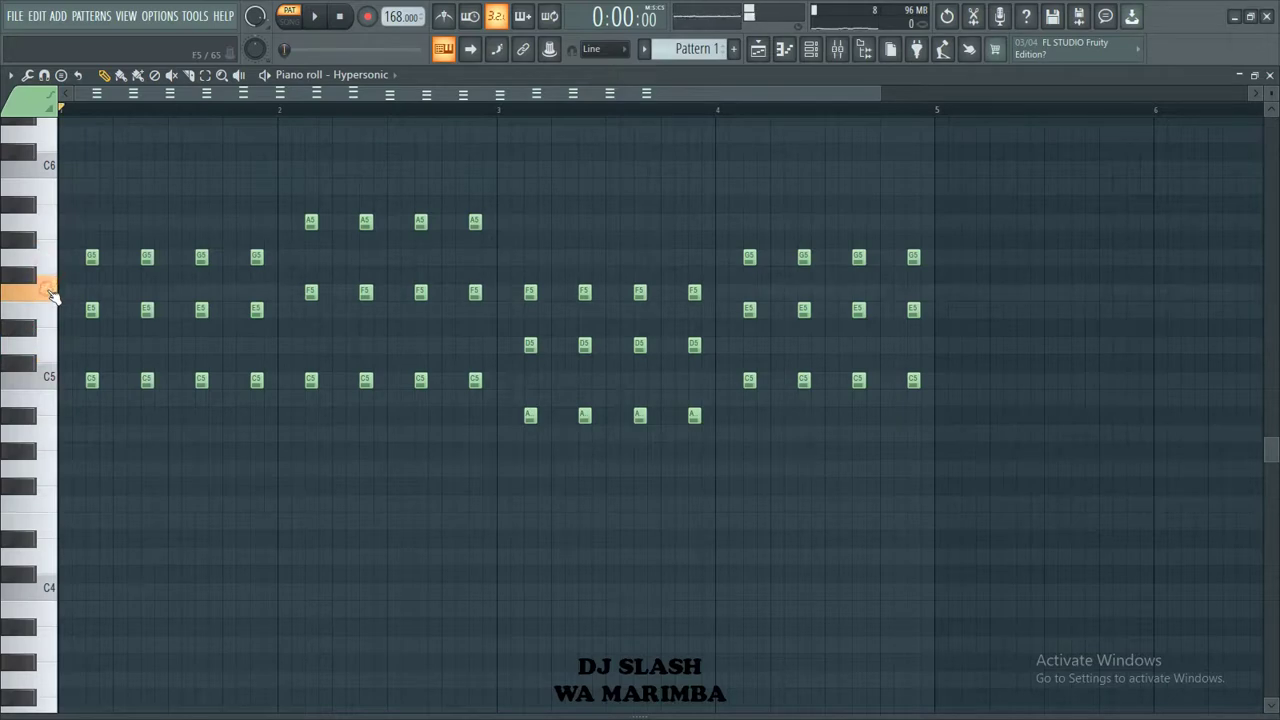
Step: Load the JV FX 1 sample from the JV FX folder in Dj SLASH into the Sampler channel
click(795, 52)
click(797, 52)
click(811, 49)
click(864, 49)
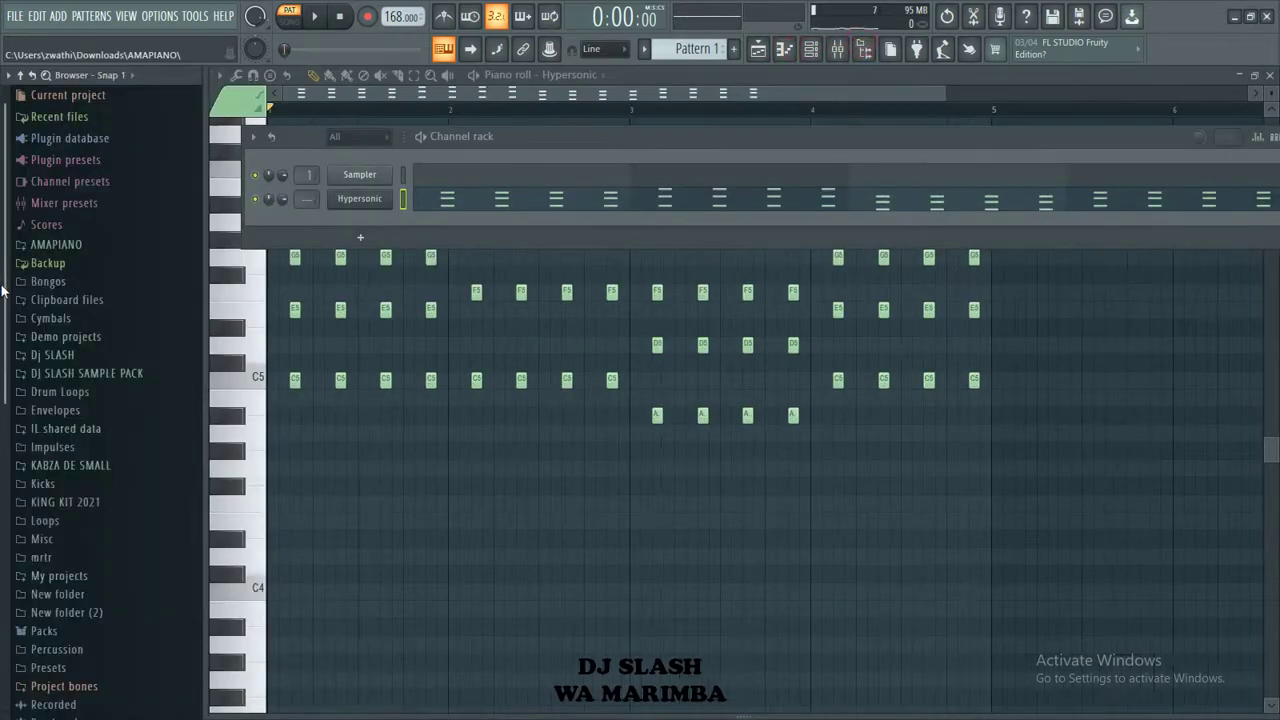
click(140, 355)
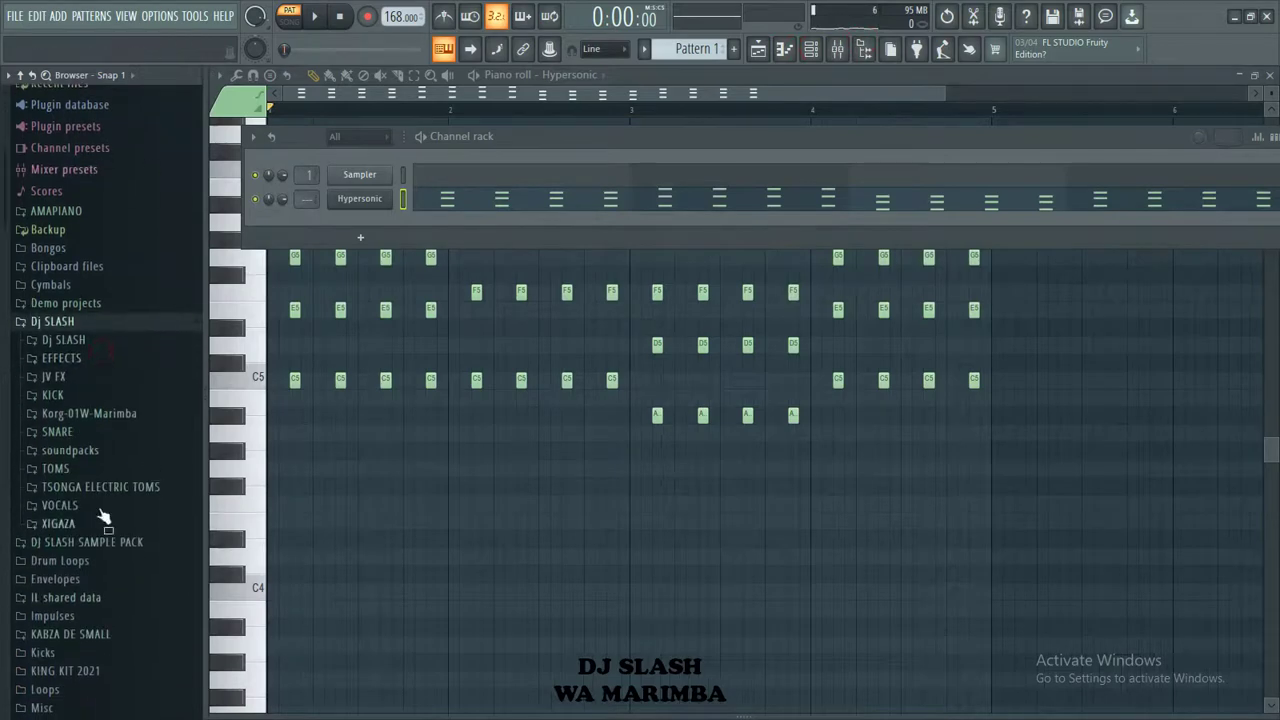
click(44, 378)
drag(55, 394, 354, 176)
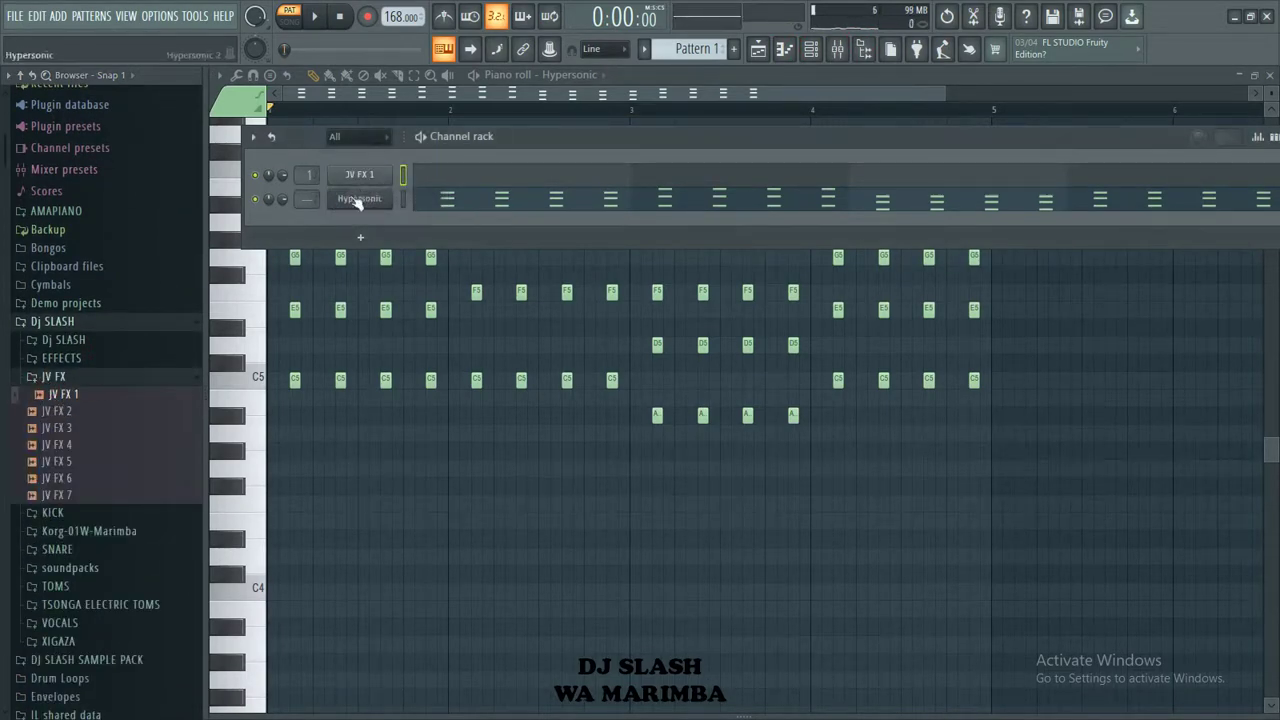
Step: Add the CLAP sample from the inner Dj SLASH folder as a new channel and fill it every 4 steps
click(55, 377)
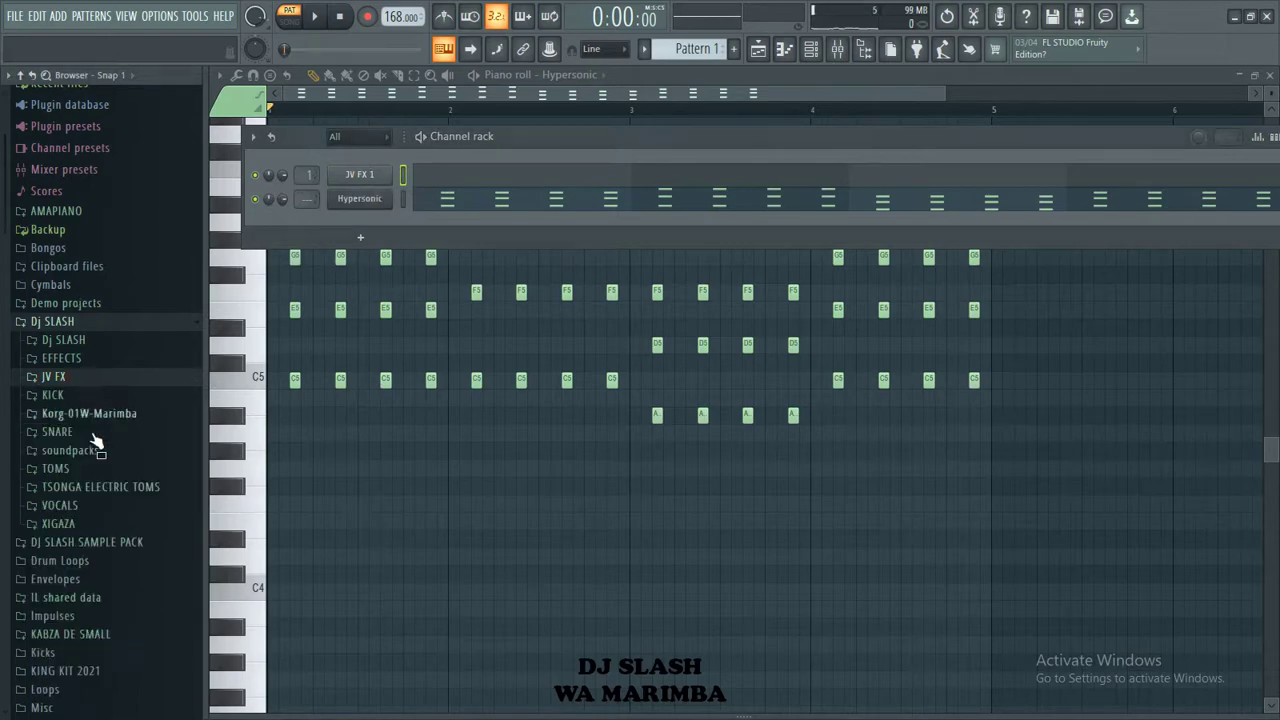
click(75, 340)
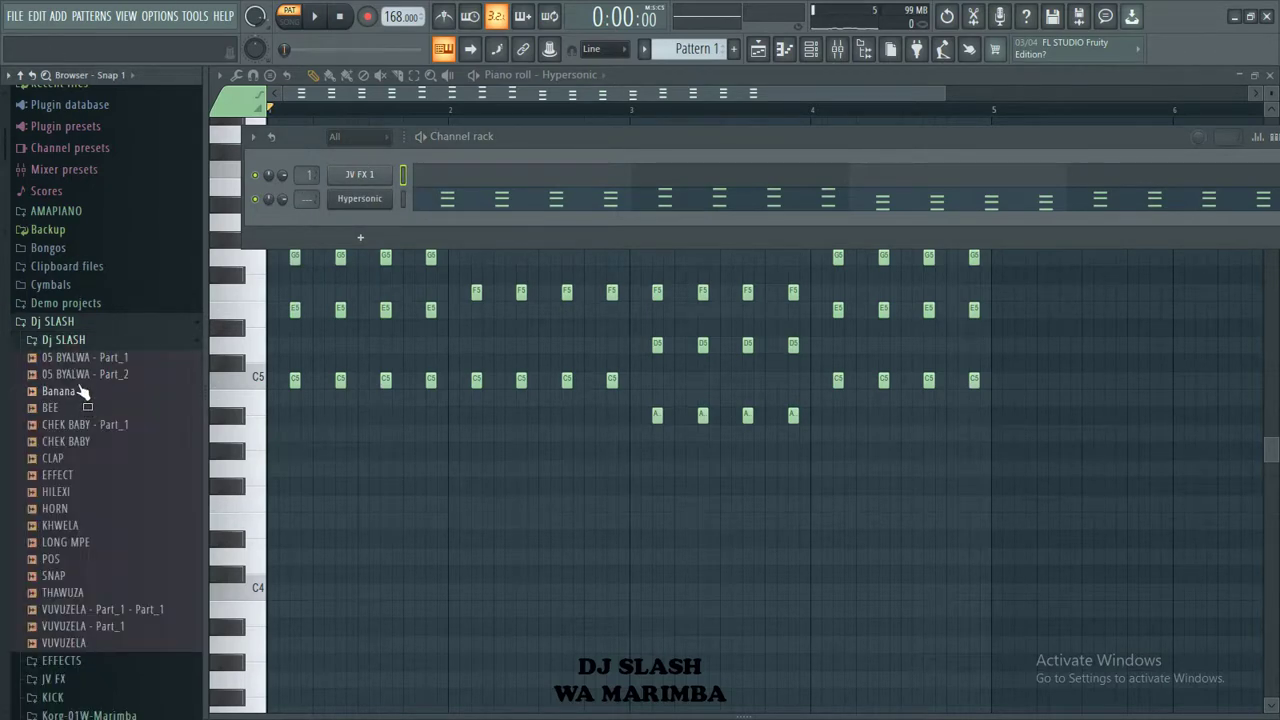
drag(58, 460, 362, 200)
right_click(383, 210)
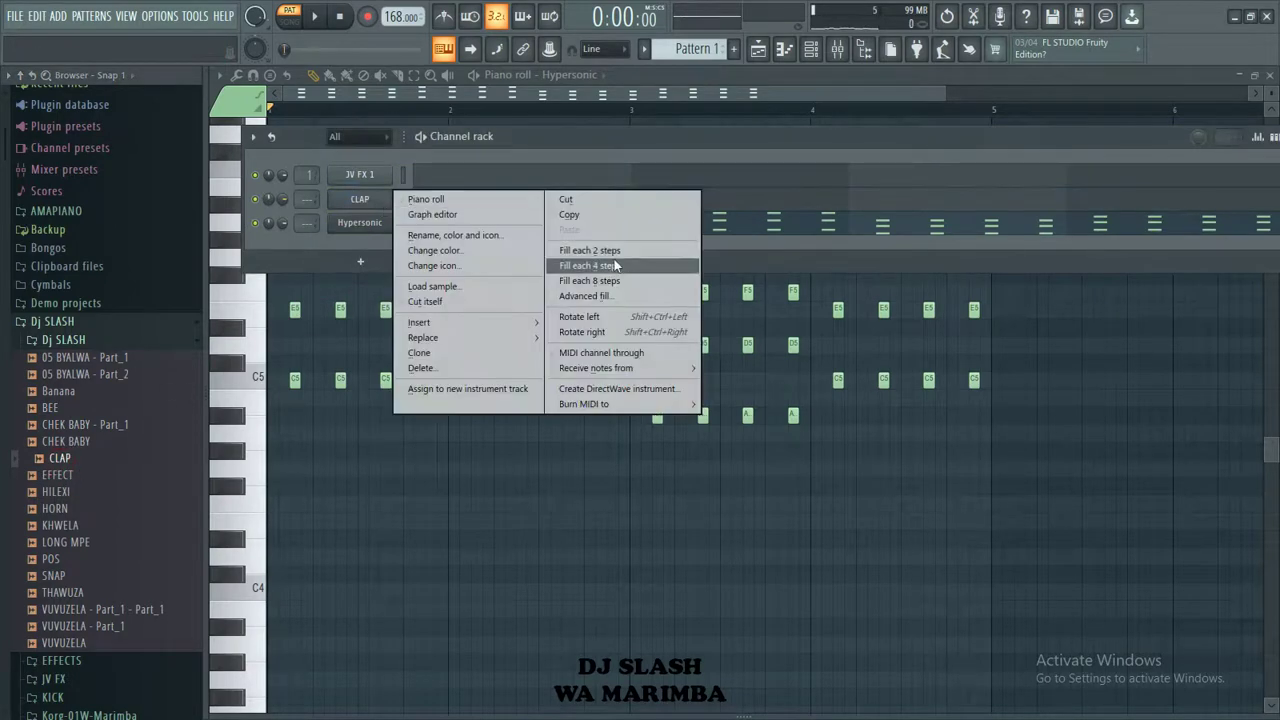
click(600, 265)
Step: Fill the JV FX 1 channel every 4 steps and play the pattern
click(365, 199)
click(443, 447)
click(365, 177)
right_click(367, 177)
click(600, 254)
key(space)
click(375, 178)
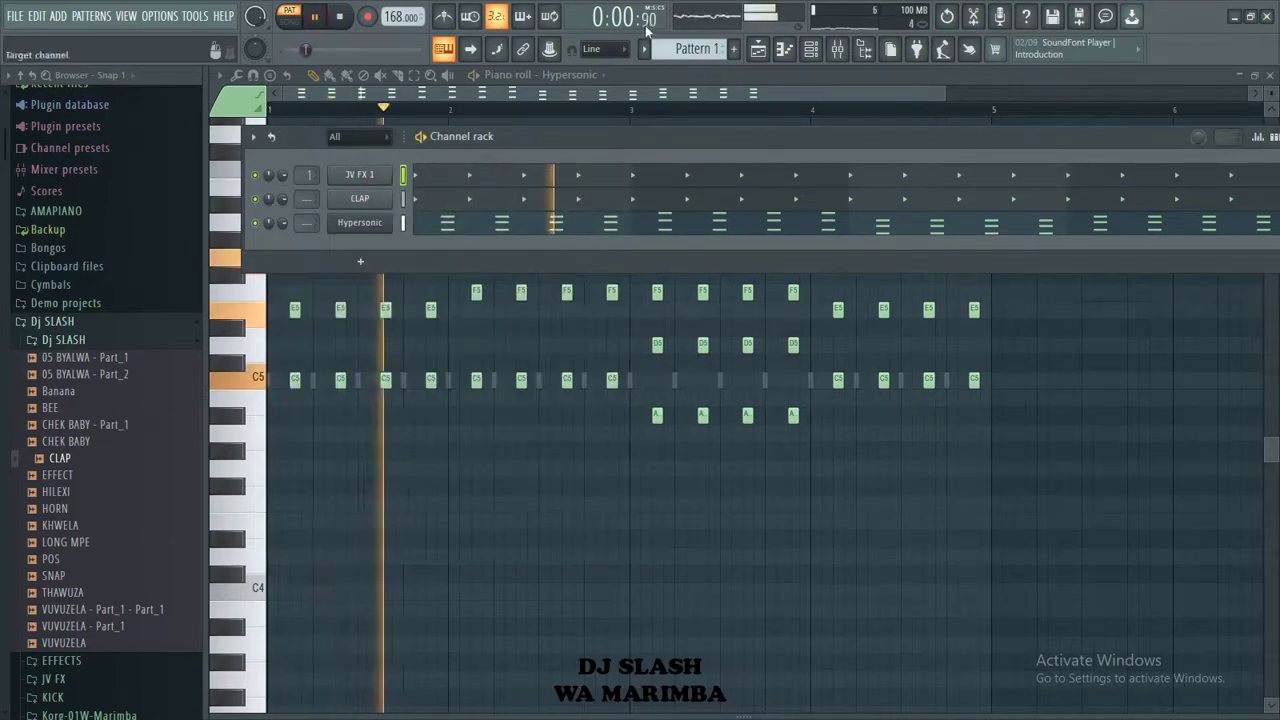
Step: Hide the file browser and stop the pattern playback
click(863, 49)
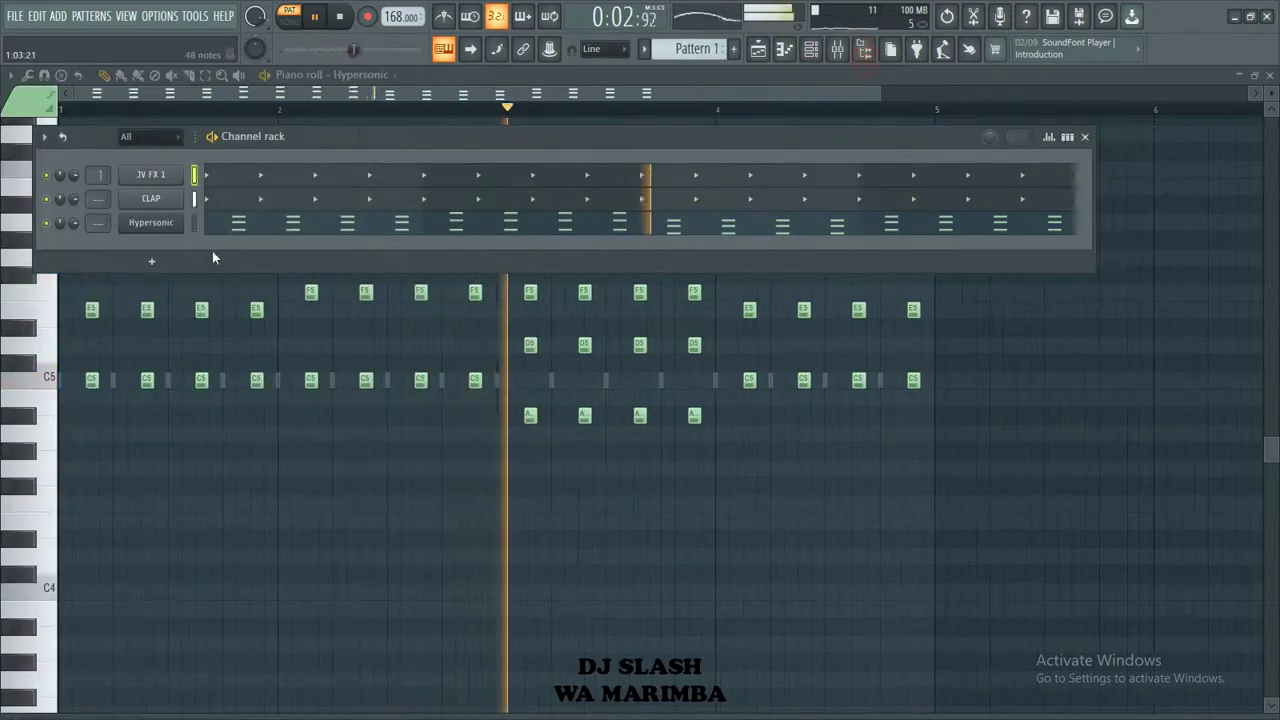
click(151, 261)
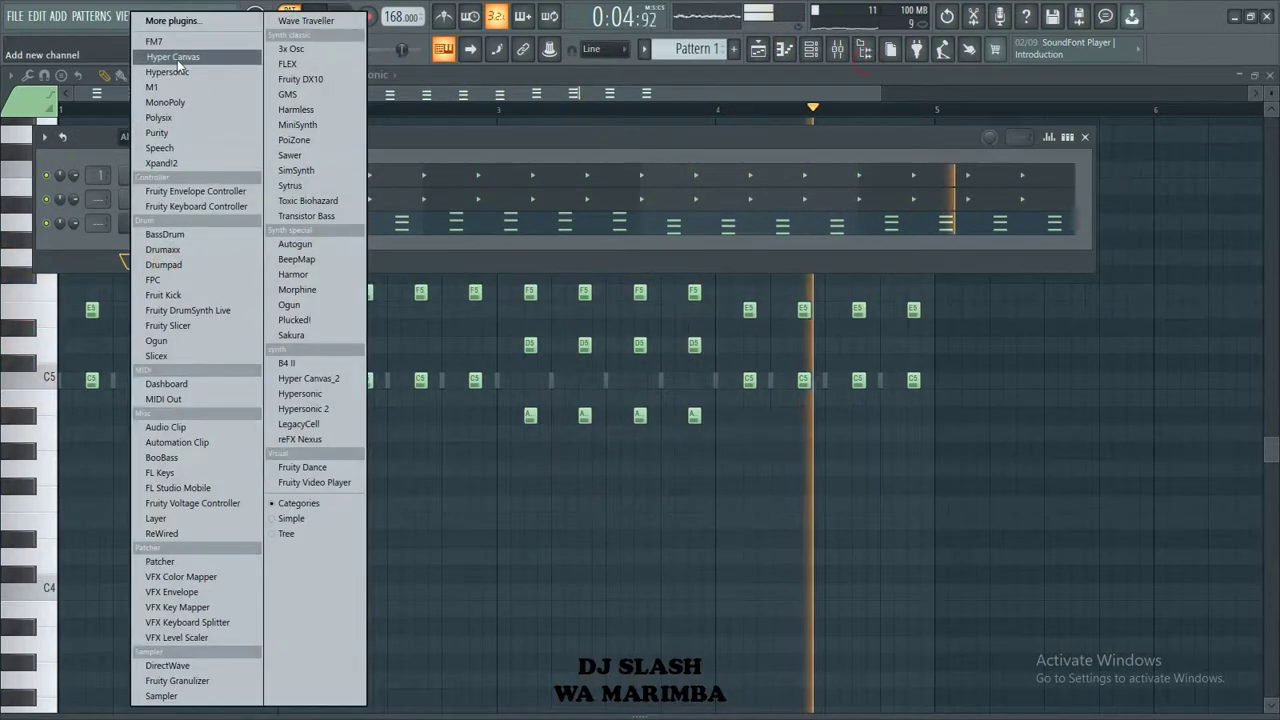
click(465, 140)
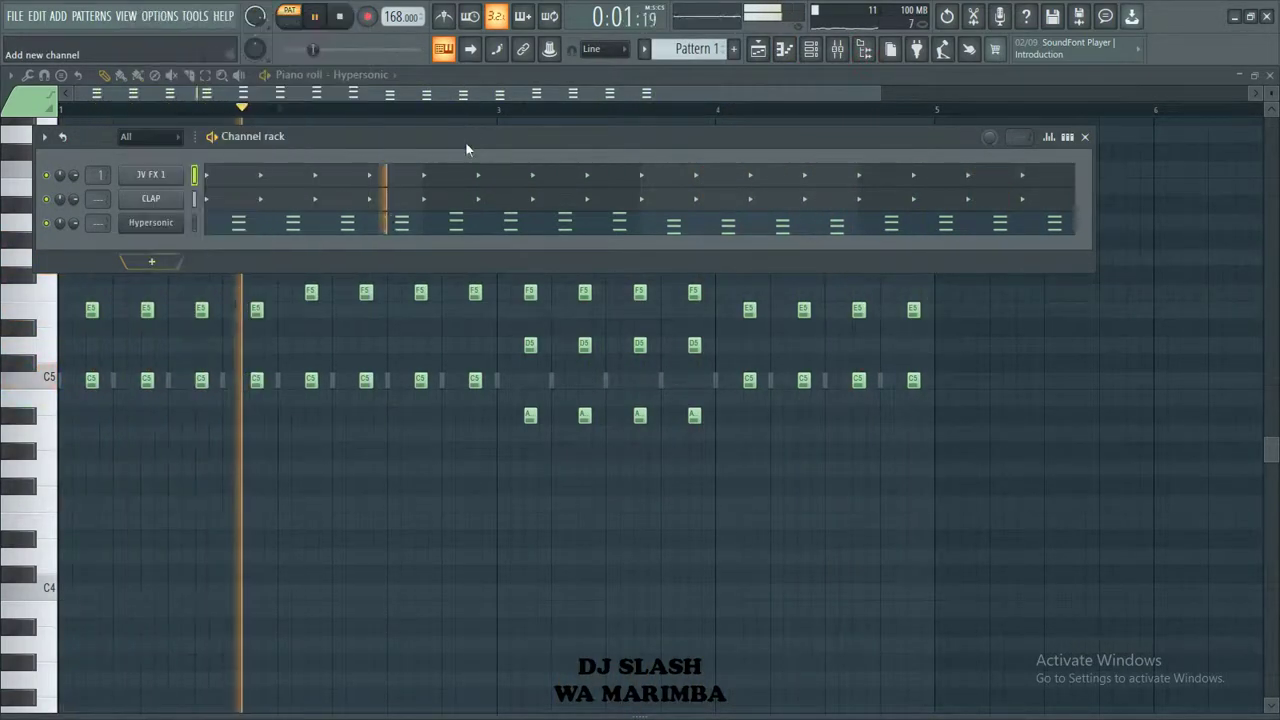
click(342, 17)
Step: Add FM7 as a new instrument channel in the channel rack
click(168, 277)
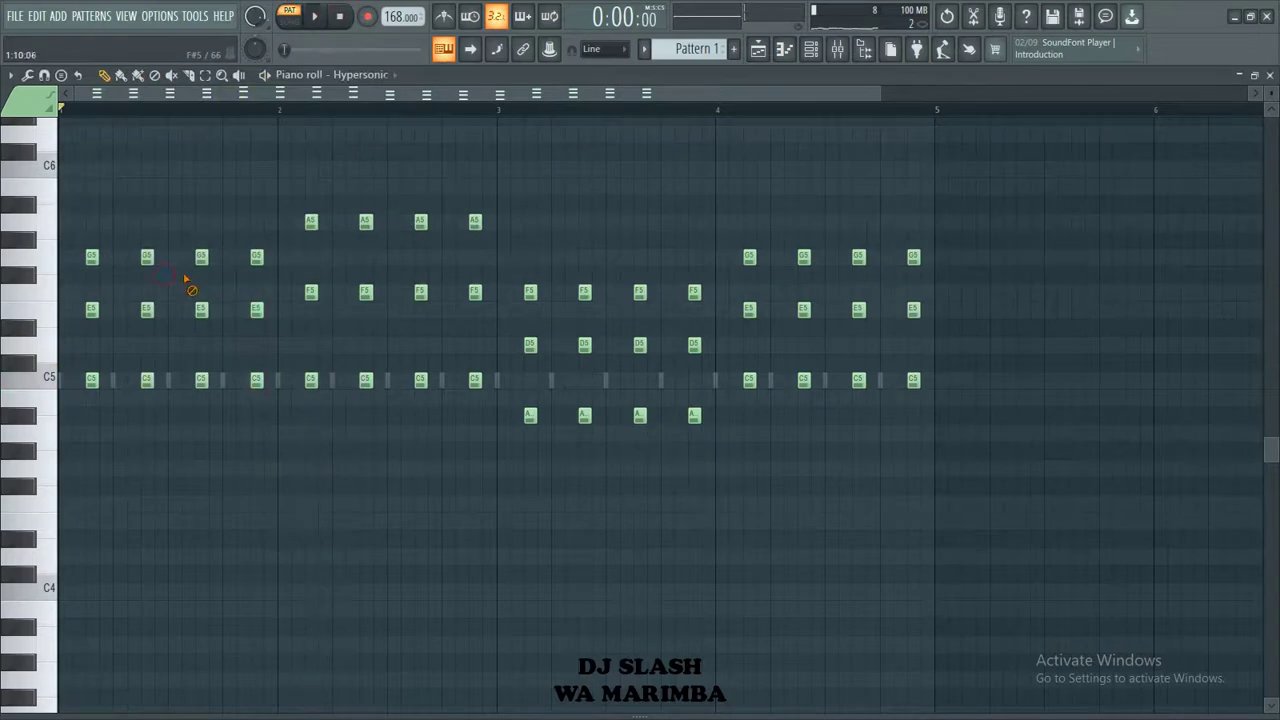
click(811, 48)
click(152, 263)
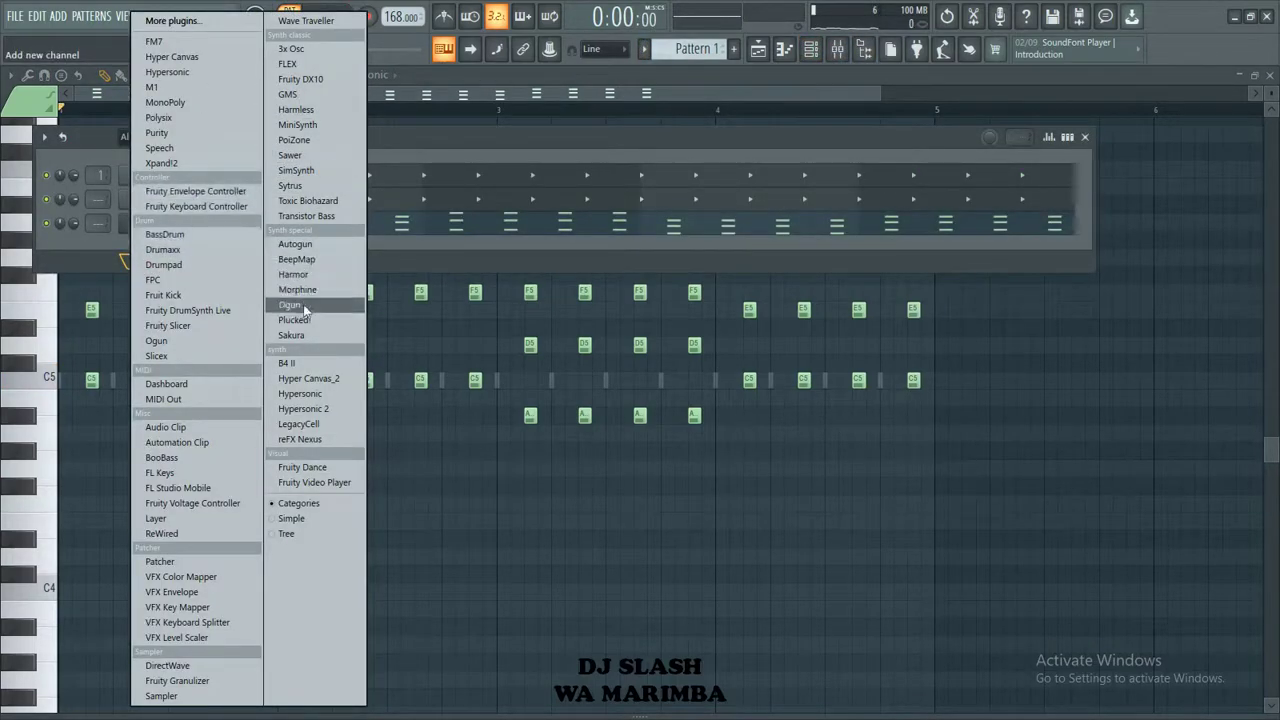
click(188, 42)
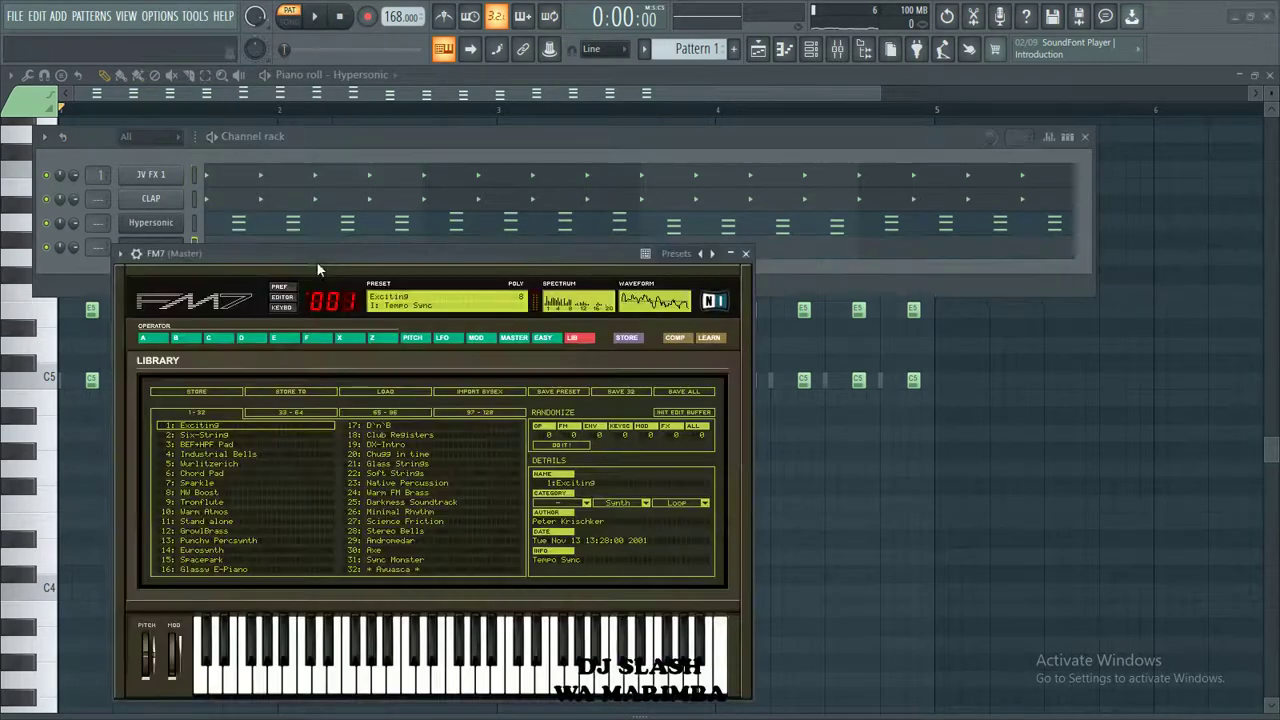
Step: Load the DX7 Factory Presets.f7a bank into FM7 and select preset 22, MARIMBA
click(386, 392)
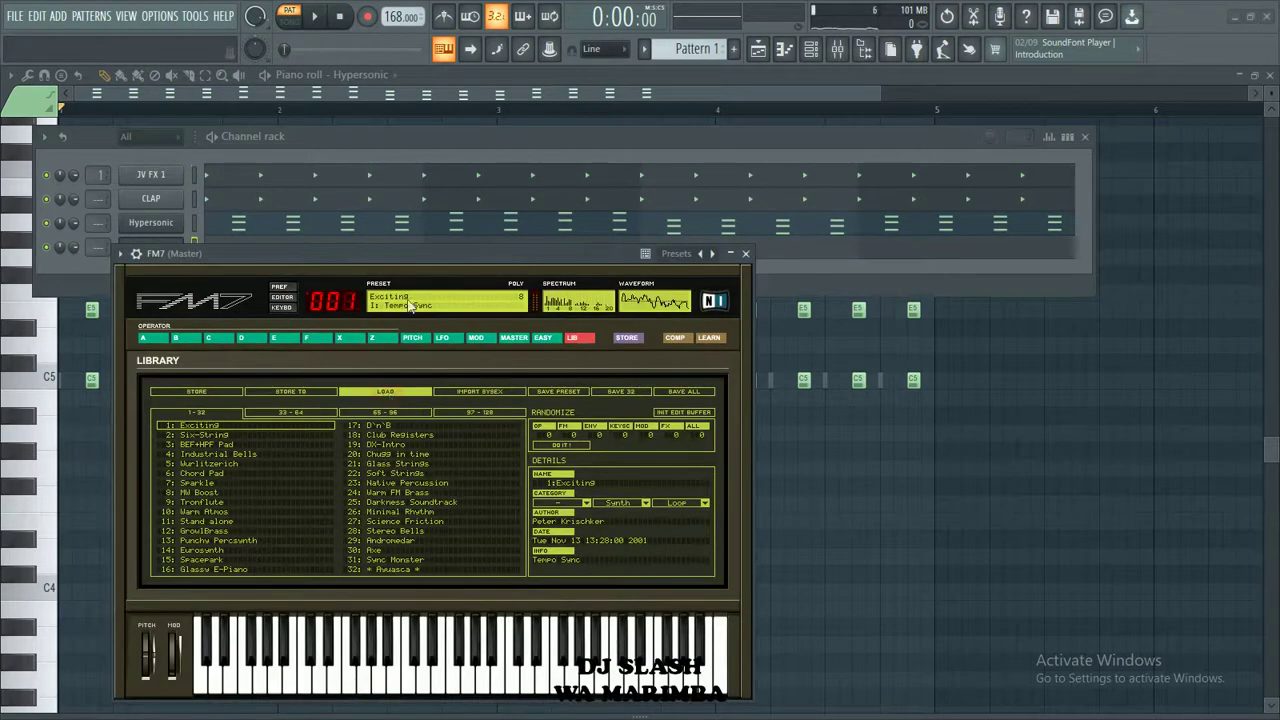
click(419, 388)
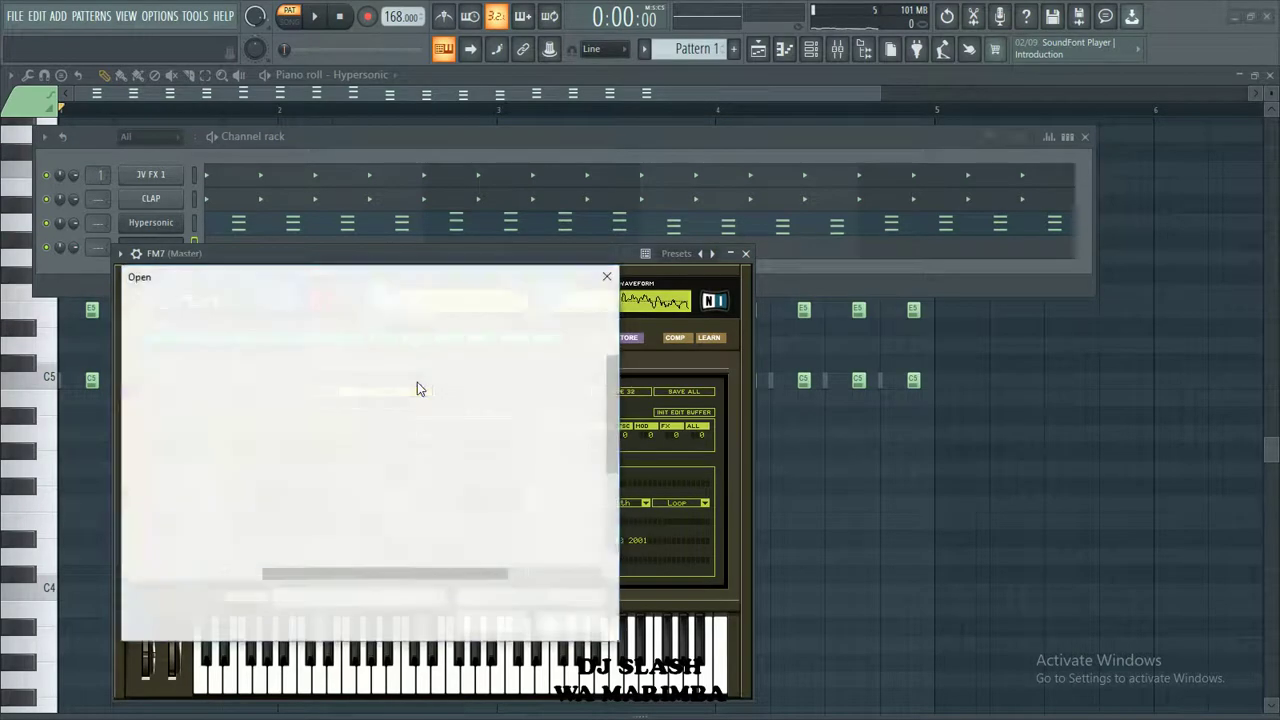
scroll(428, 471, down, 3)
scroll(372, 484, up, 2)
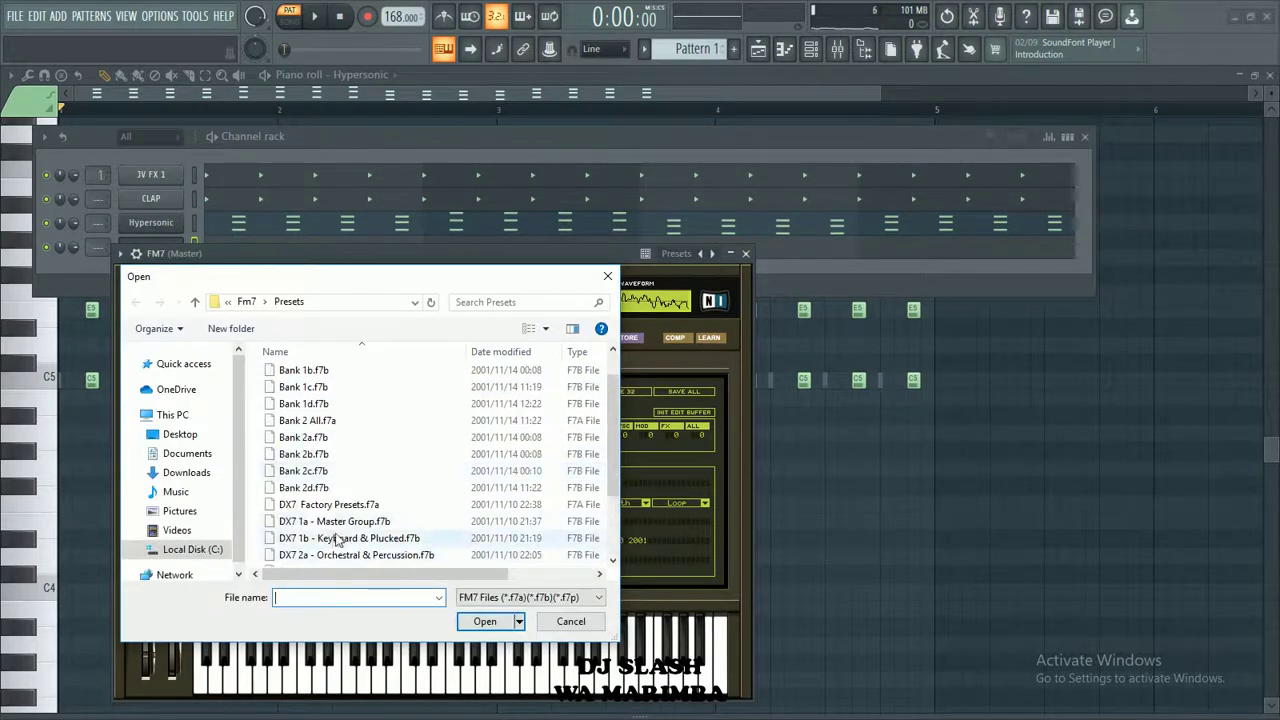
click(345, 521)
click(352, 504)
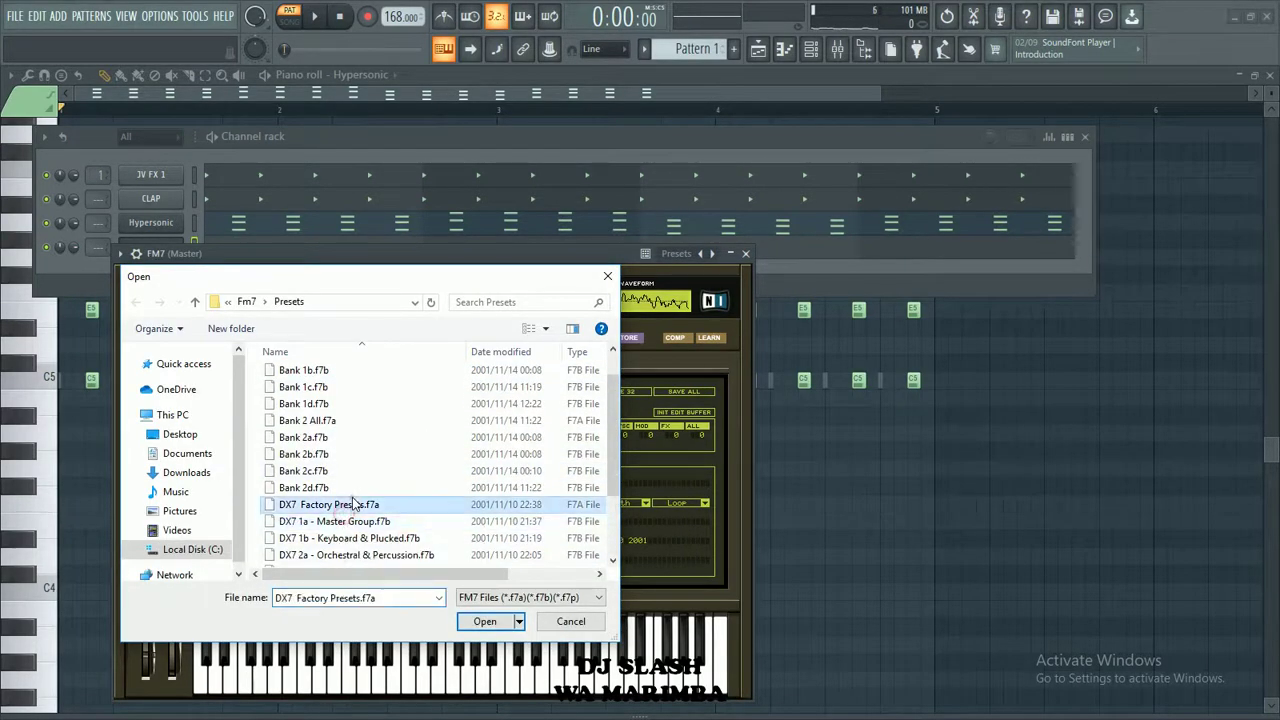
click(471, 626)
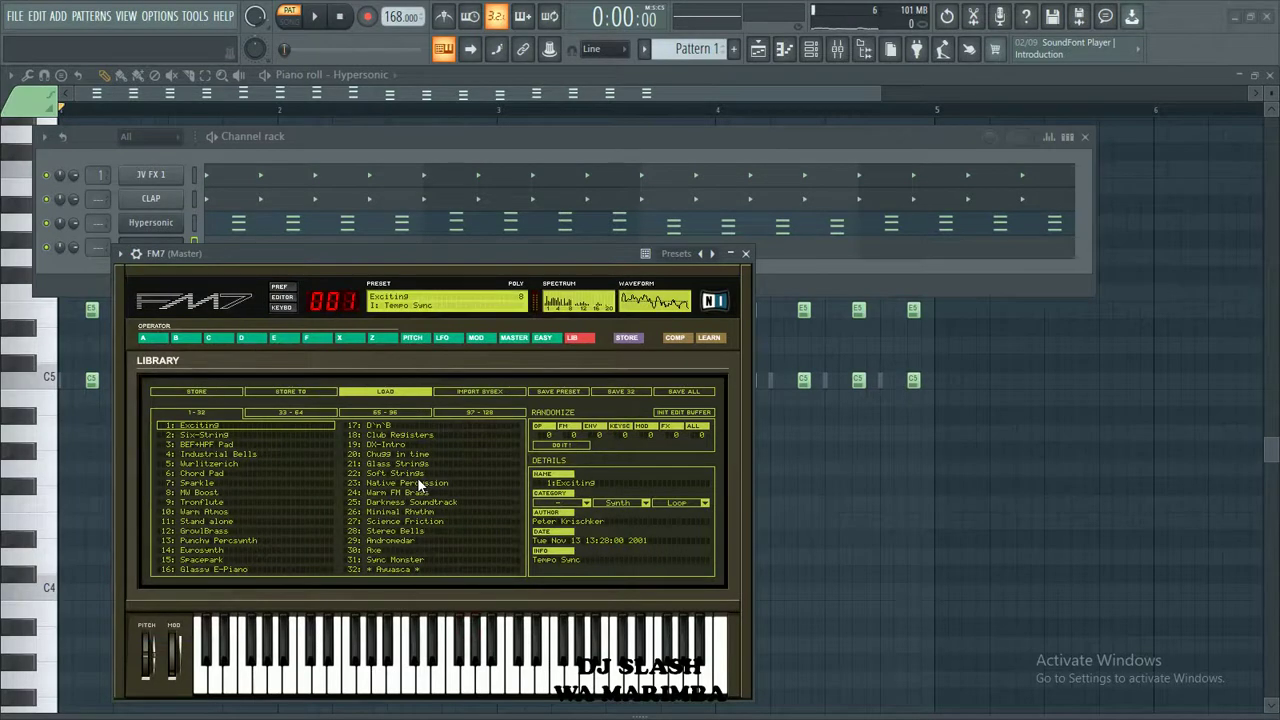
click(385, 476)
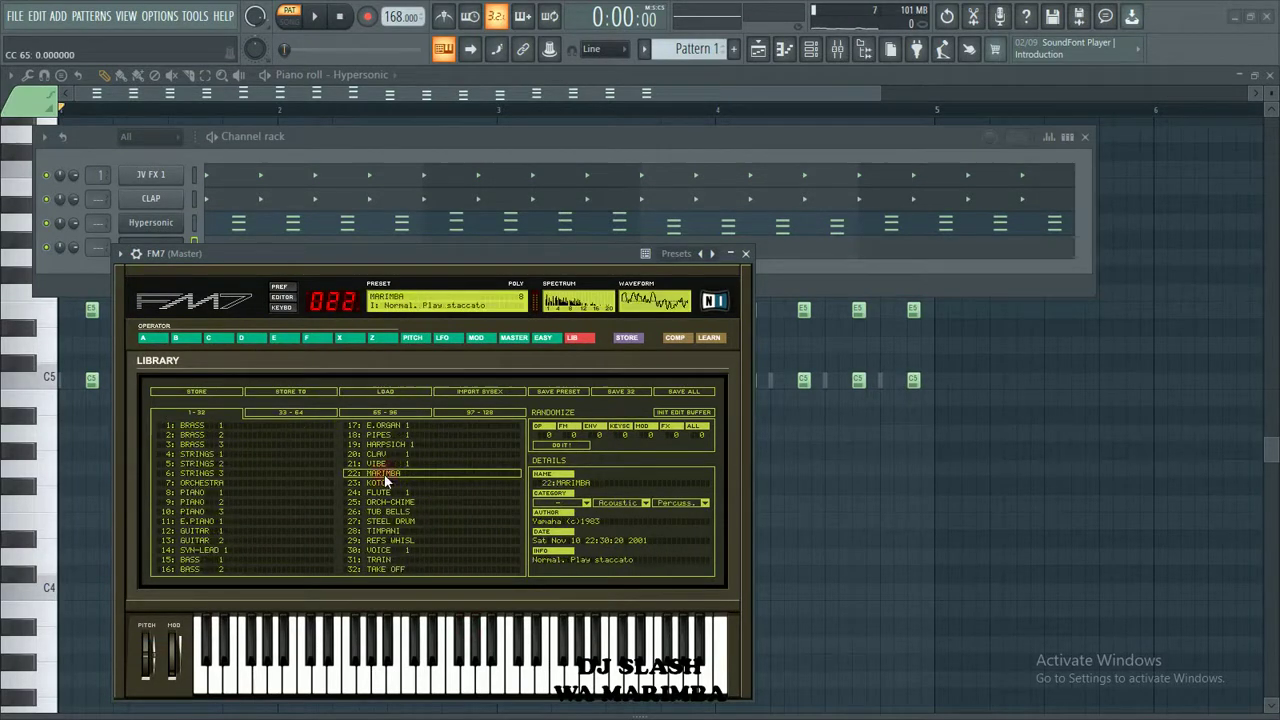
Step: Set the marimba's volume to 75, brightness and timbre velocity sensitivity to 47, and output velocity sensitivity to 100 in Easy Edit
click(543, 338)
drag(383, 567, 374, 534)
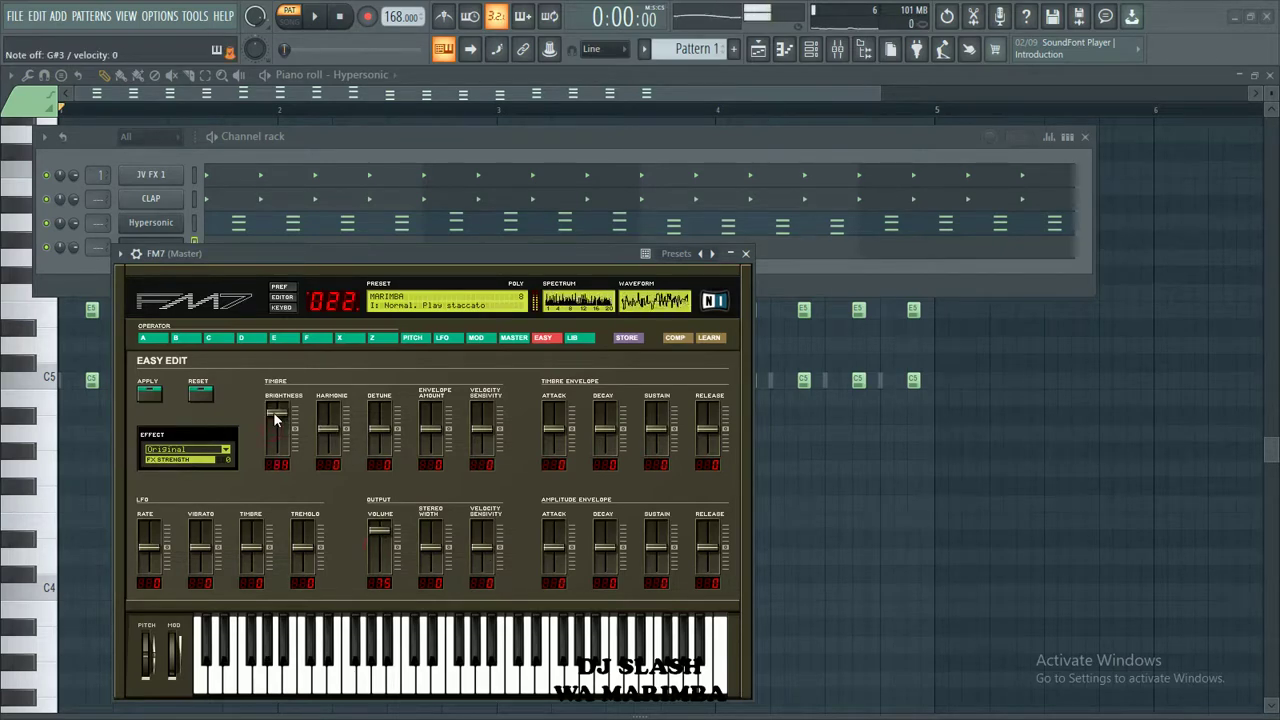
drag(273, 412, 274, 402)
drag(481, 432, 484, 421)
drag(484, 541, 481, 514)
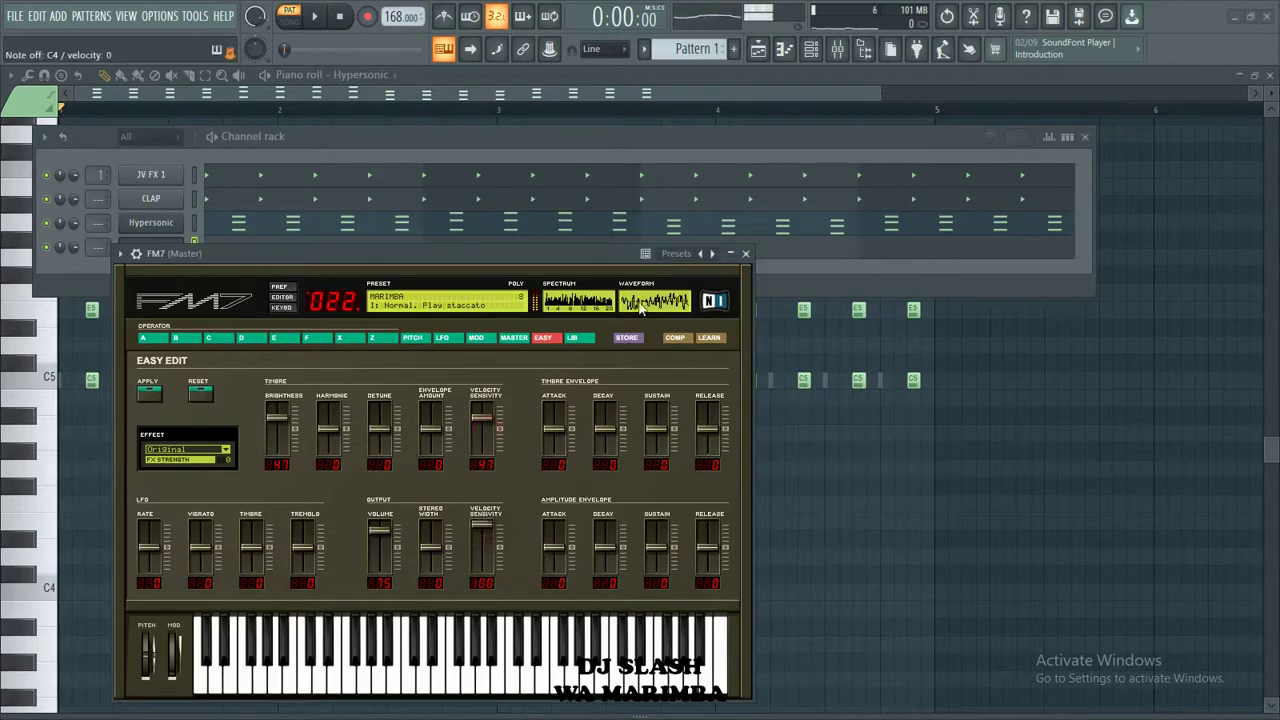
Step: Stop the pattern playback in the channel rack and open the empty FM7 channel's piano roll
click(533, 151)
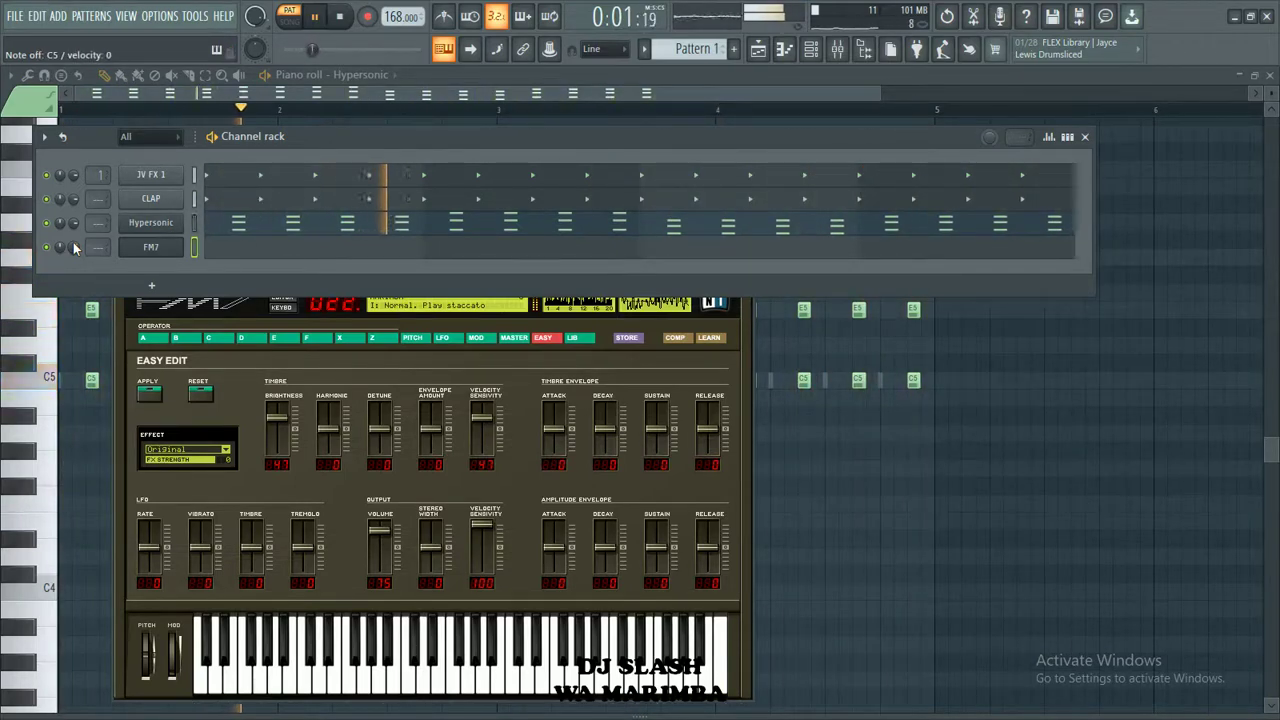
key(space)
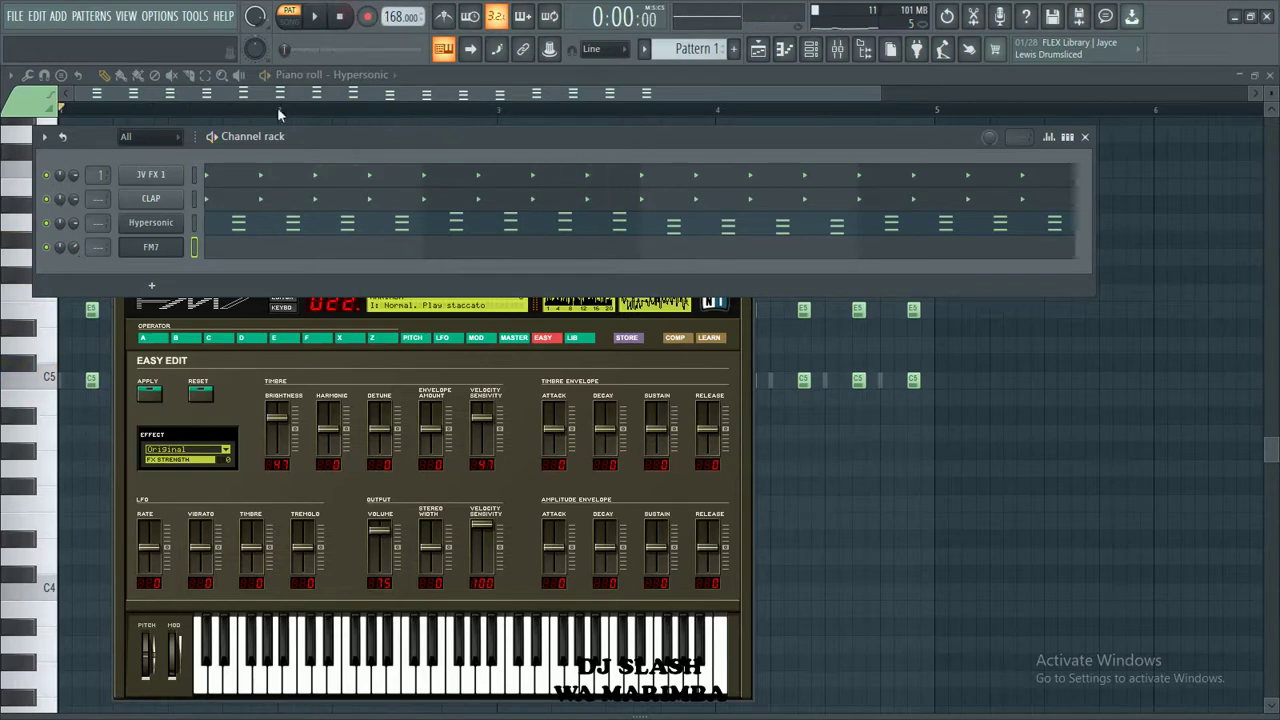
key(F7)
scroll(477, 95, up, 3)
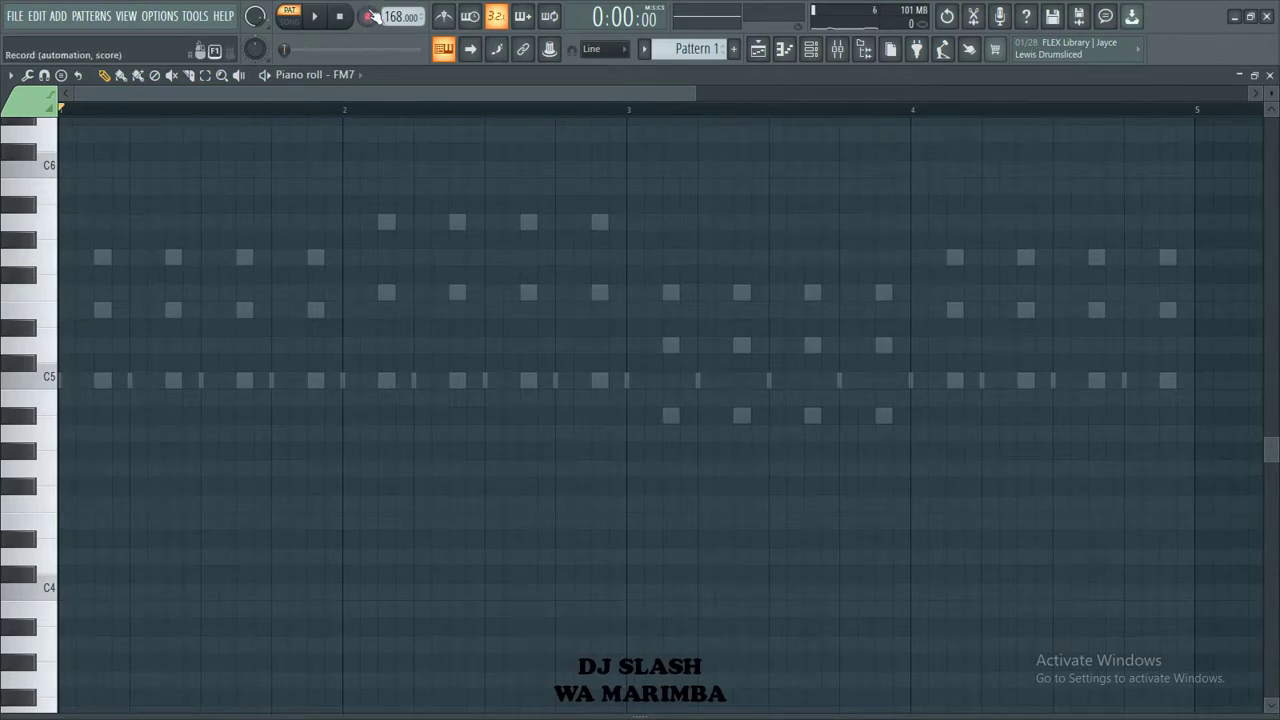
Step: Record a live marimba line of repeated C5, F5 and A#4 notes in bars 1 to 3, and a D5 followed by C5s in bar 4
key(r)
click(669, 452)
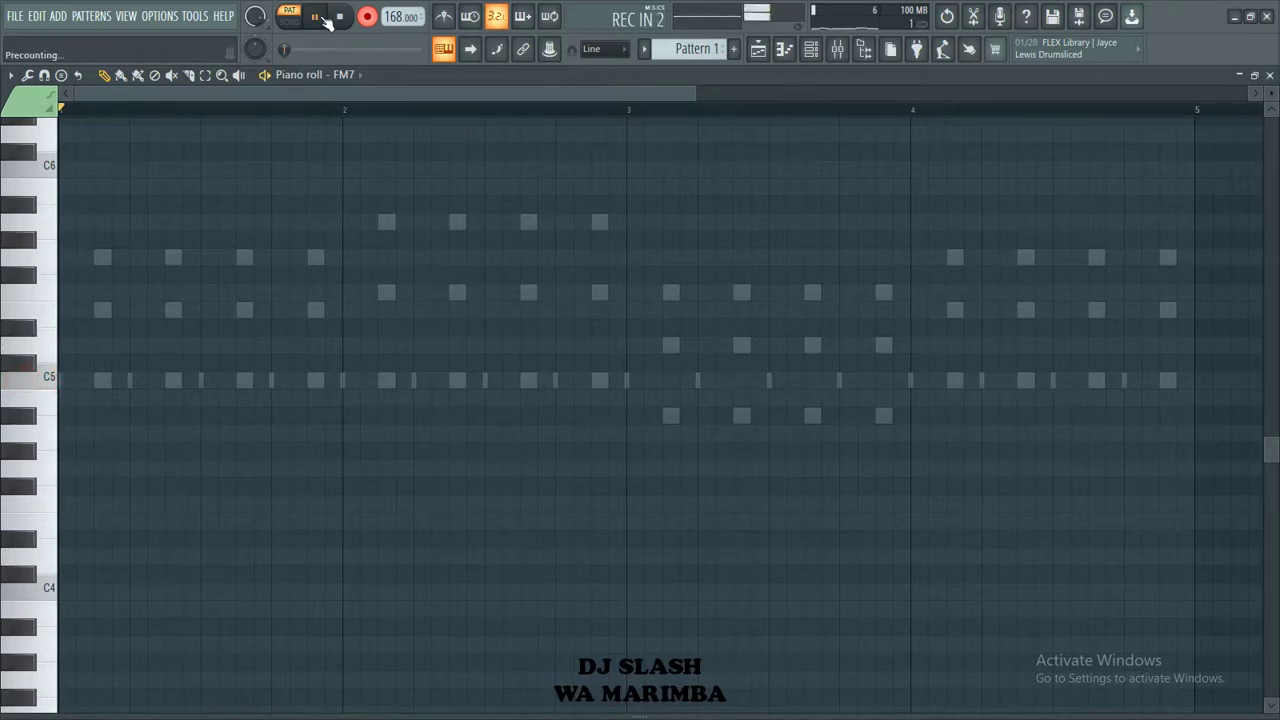
key(q)
key(q)
key(q)
key(q)
key(q)
key(q)
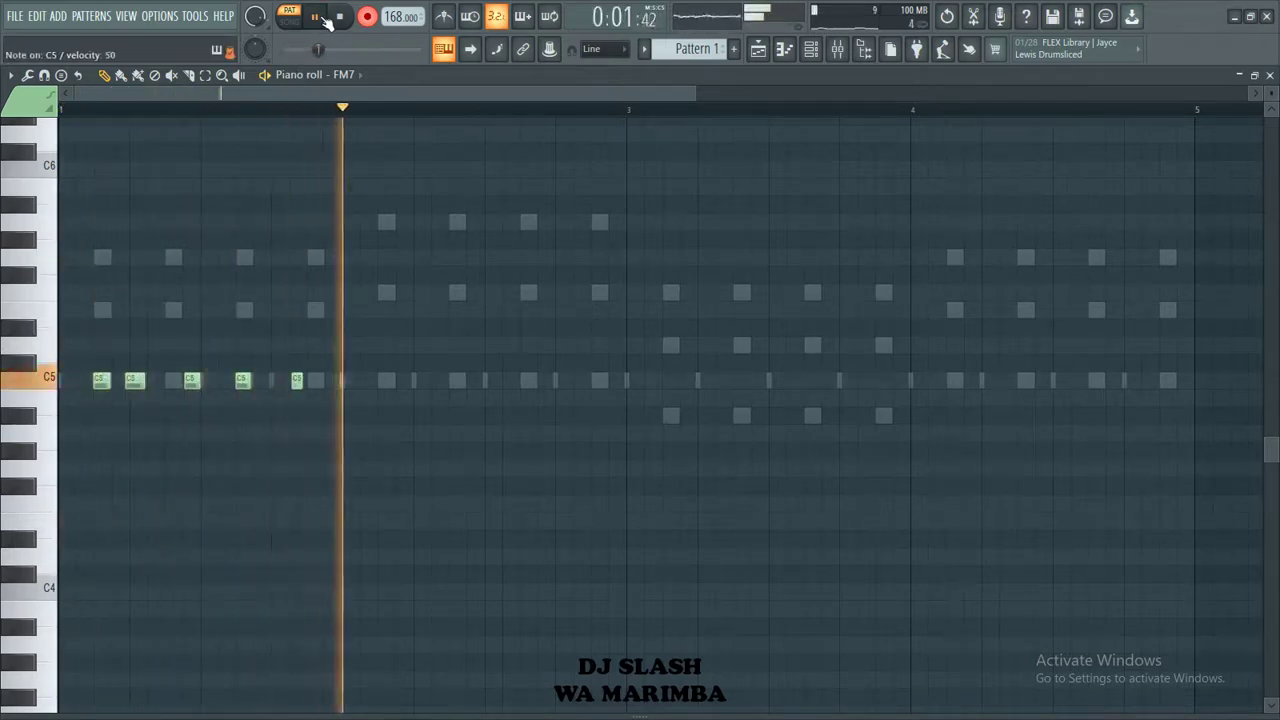
key(r)
key(r)
key(r)
key(r)
key(r)
key(r)
key(n)
key(n)
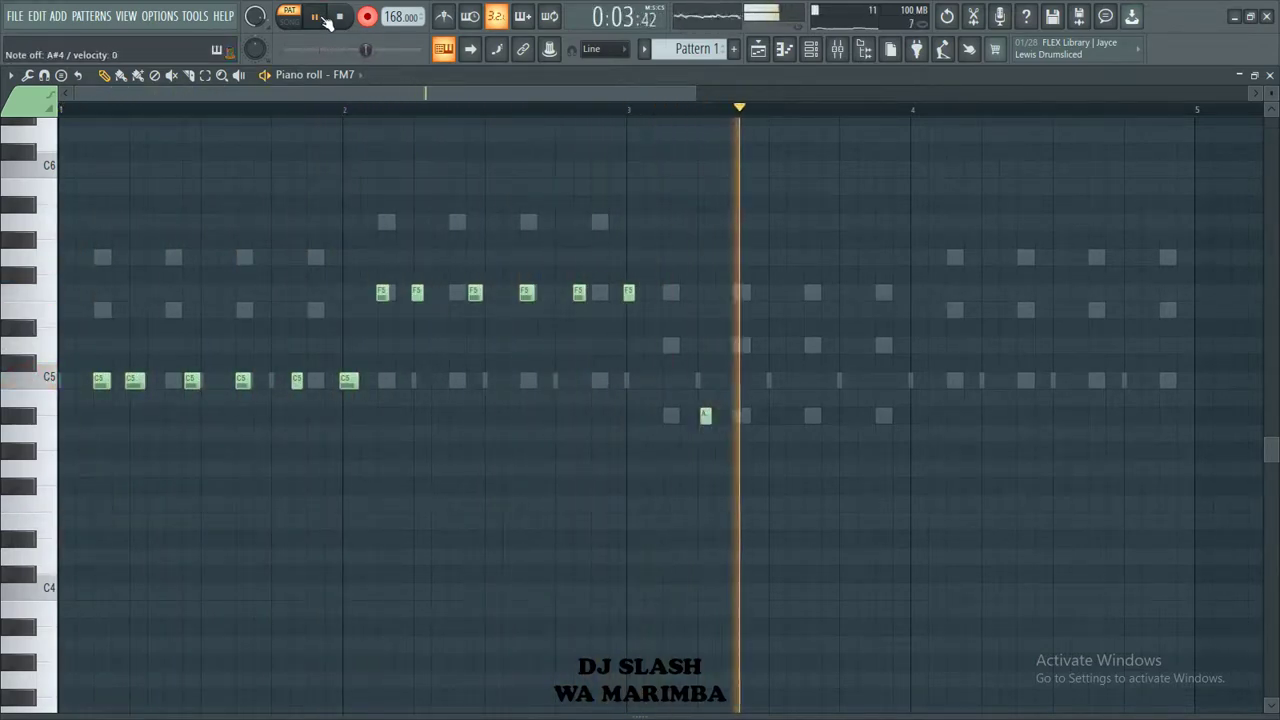
key(j)
key(j)
key(w)
key(q)
key(q)
key(q)
key(q)
key(q)
key(q)
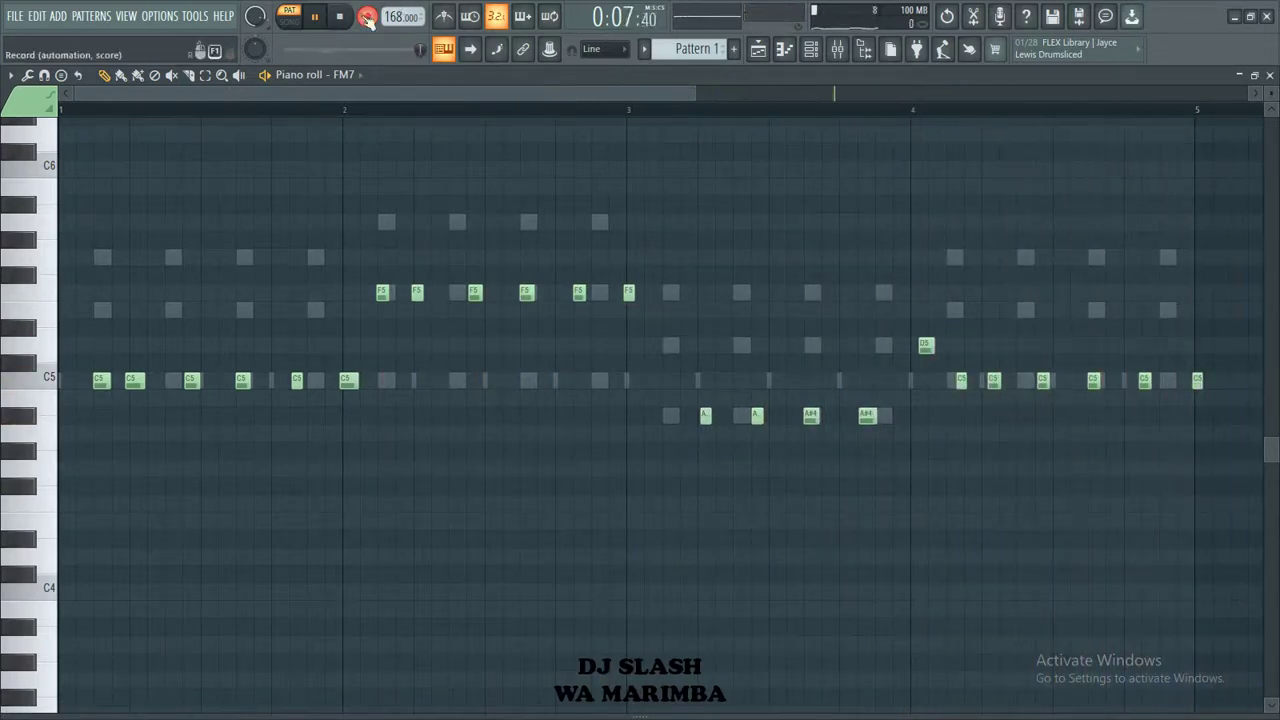
Step: Move the last C5 note at bar 5 to the start of bar 1 and quantize the recorded notes
click(1197, 380)
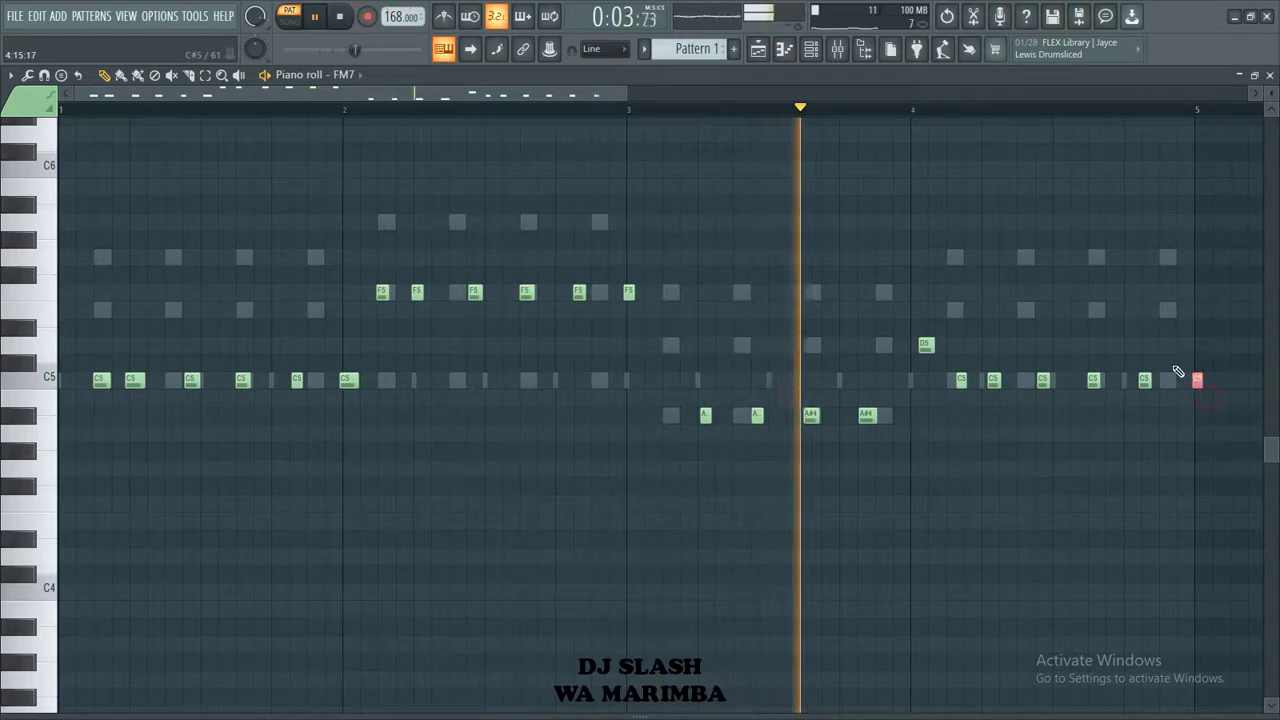
key(ctrl+x)
key(ctrl+v)
ctrl+click(711, 278)
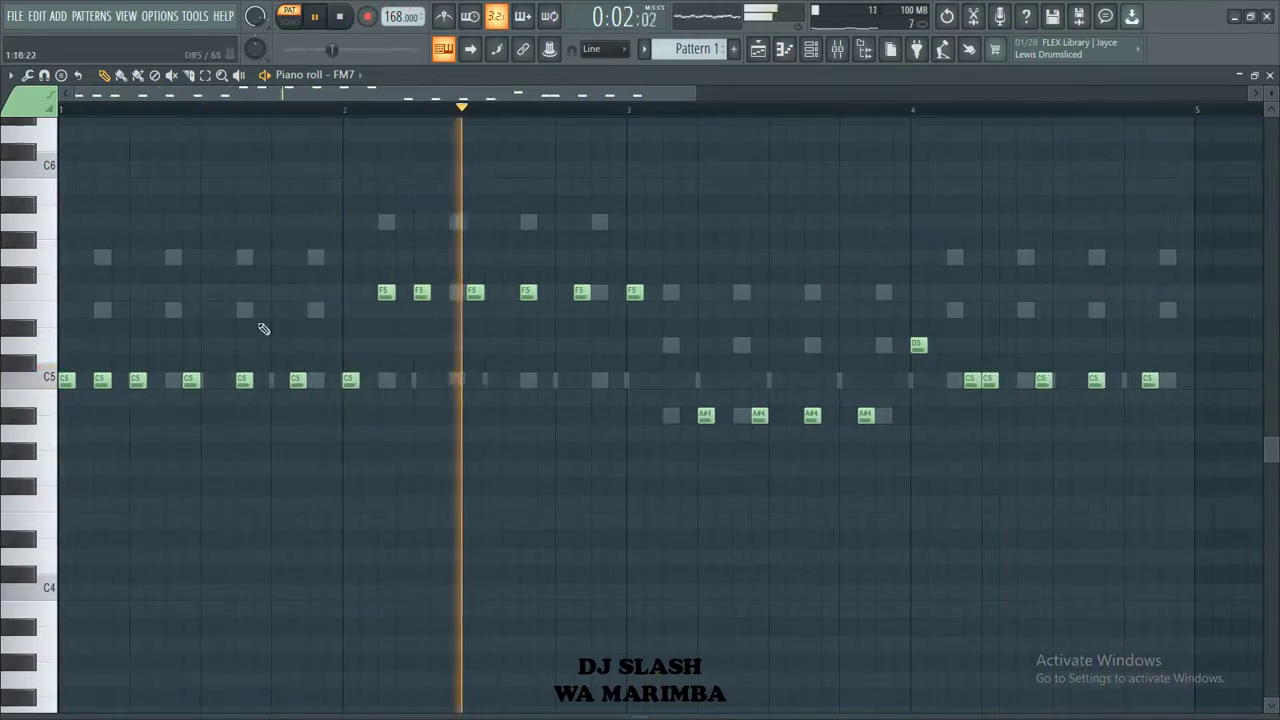
Step: Add an A#4 note near the start of bar 3, shift bar 4's first C5 earlier onto the chord position, and stop playback
click(666, 415)
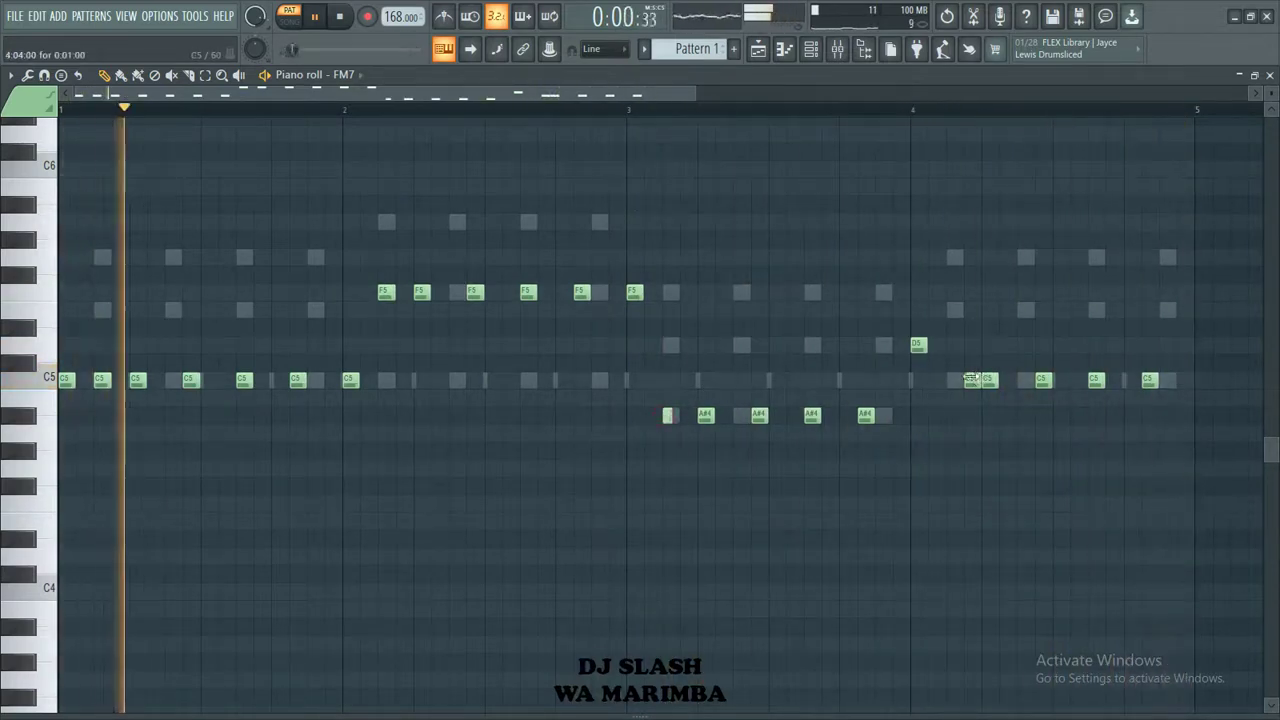
drag(973, 379, 955, 379)
click(343, 14)
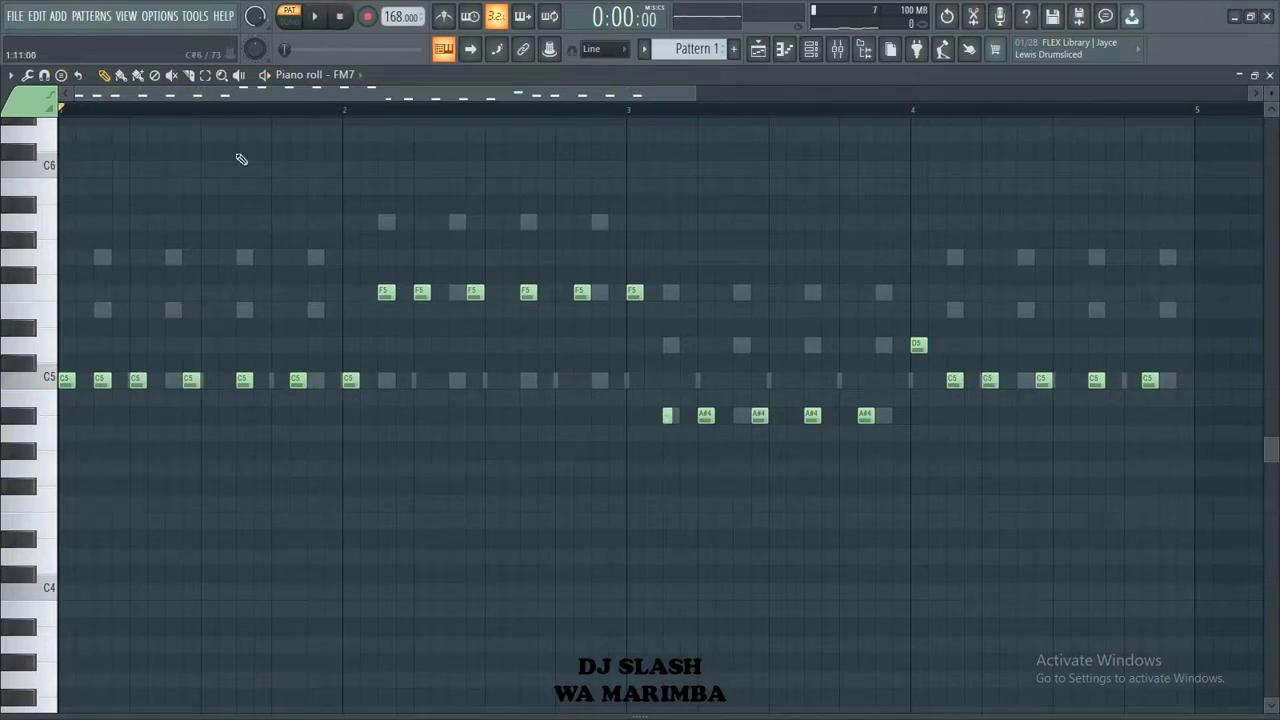
scroll(353, 93, down, 1)
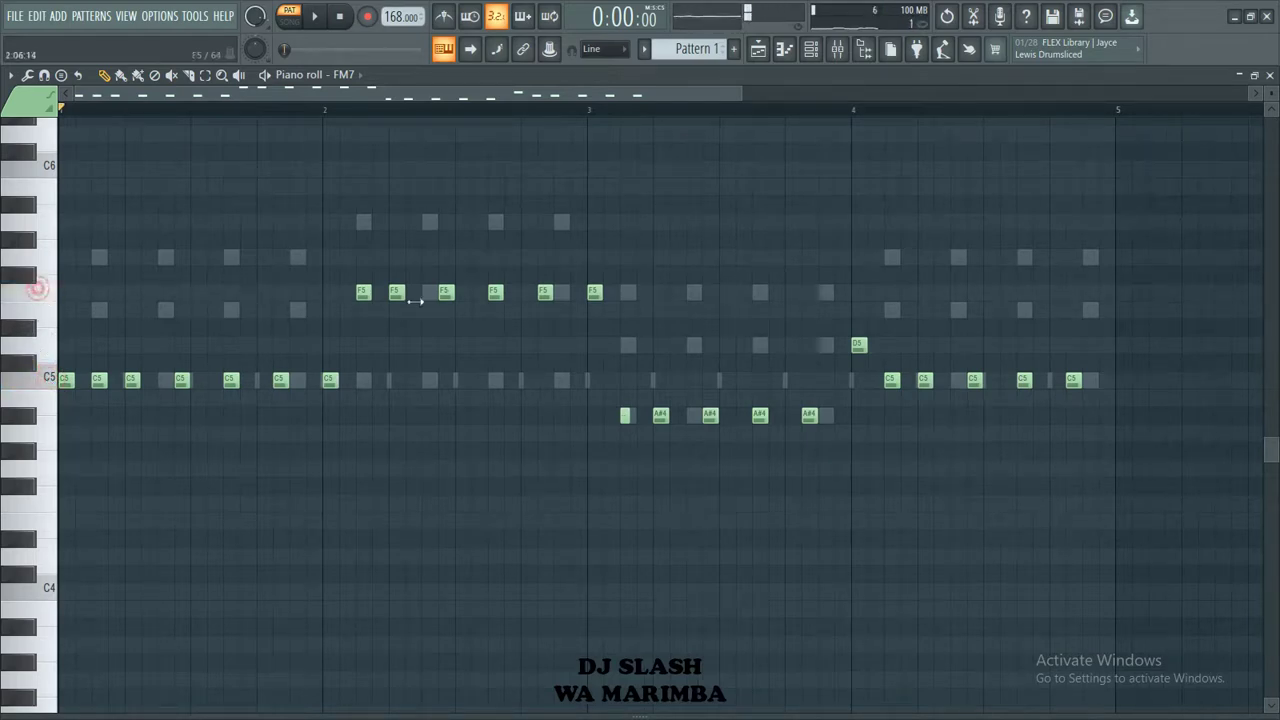
Step: Compare the FM7 melody with the Hypersonic chords by switching between their notes and auditioning the root notes
double_click(297, 311)
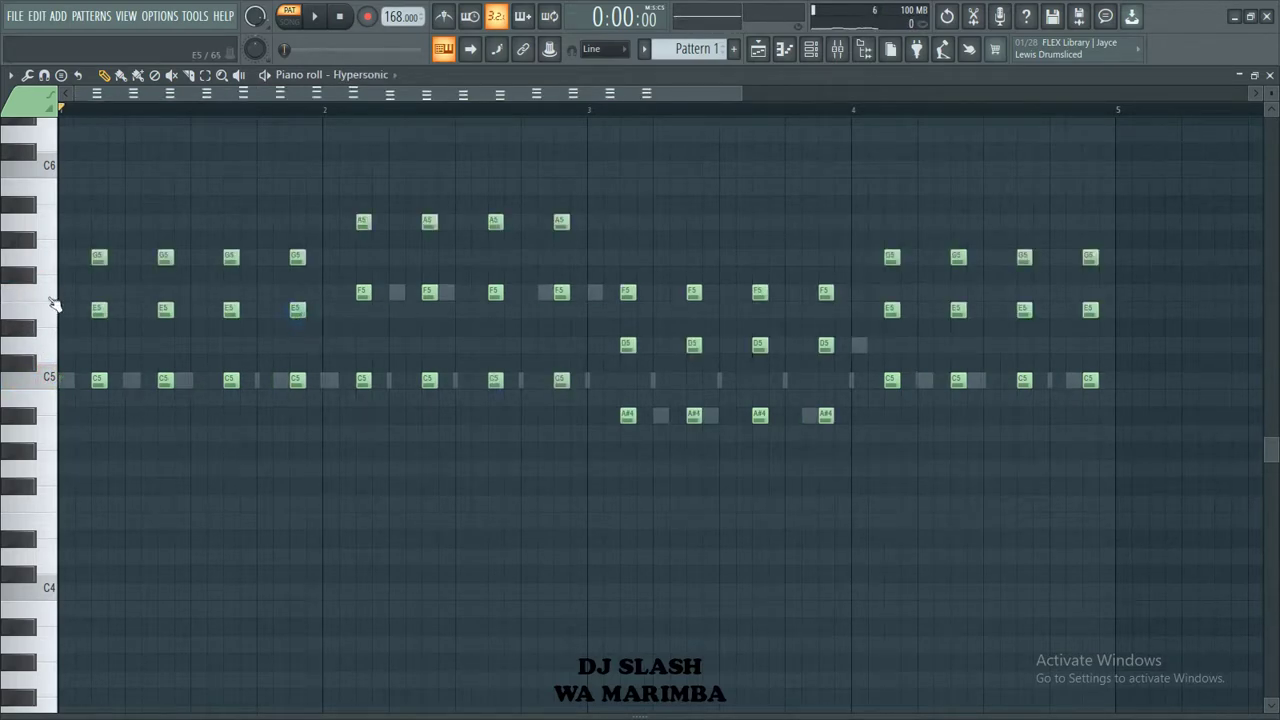
double_click(398, 292)
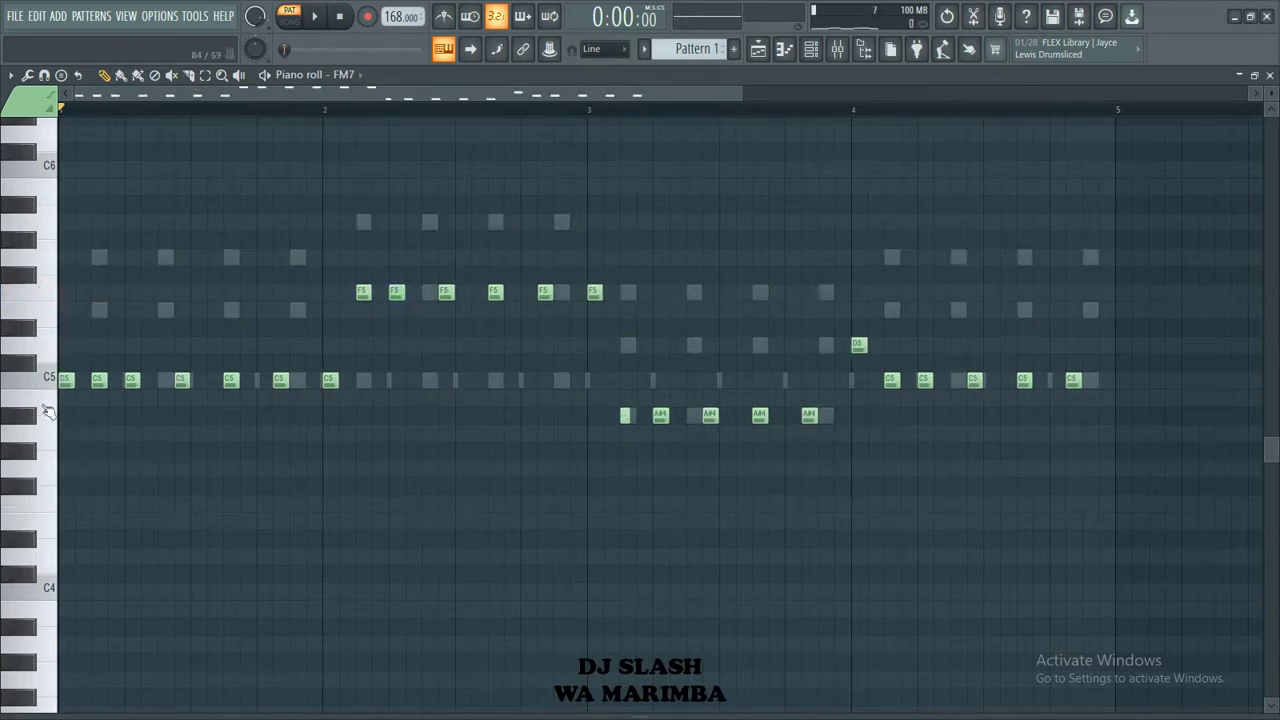
double_click(632, 348)
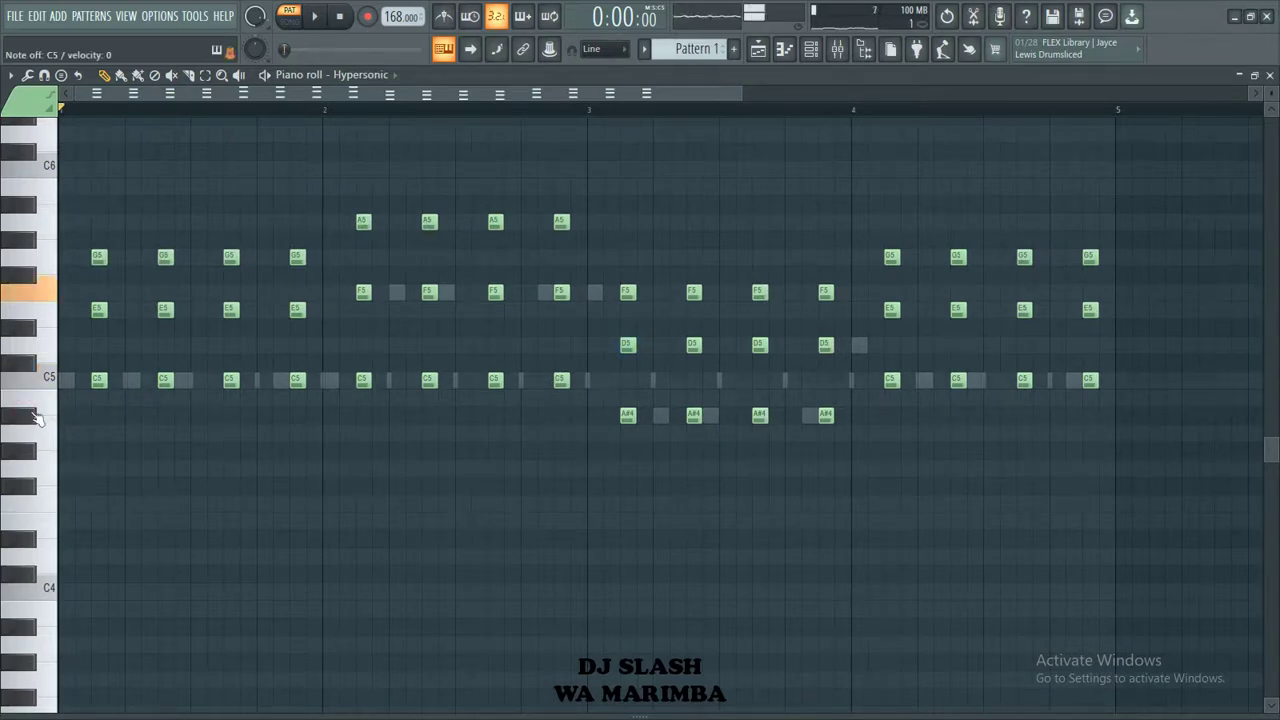
click(35, 418)
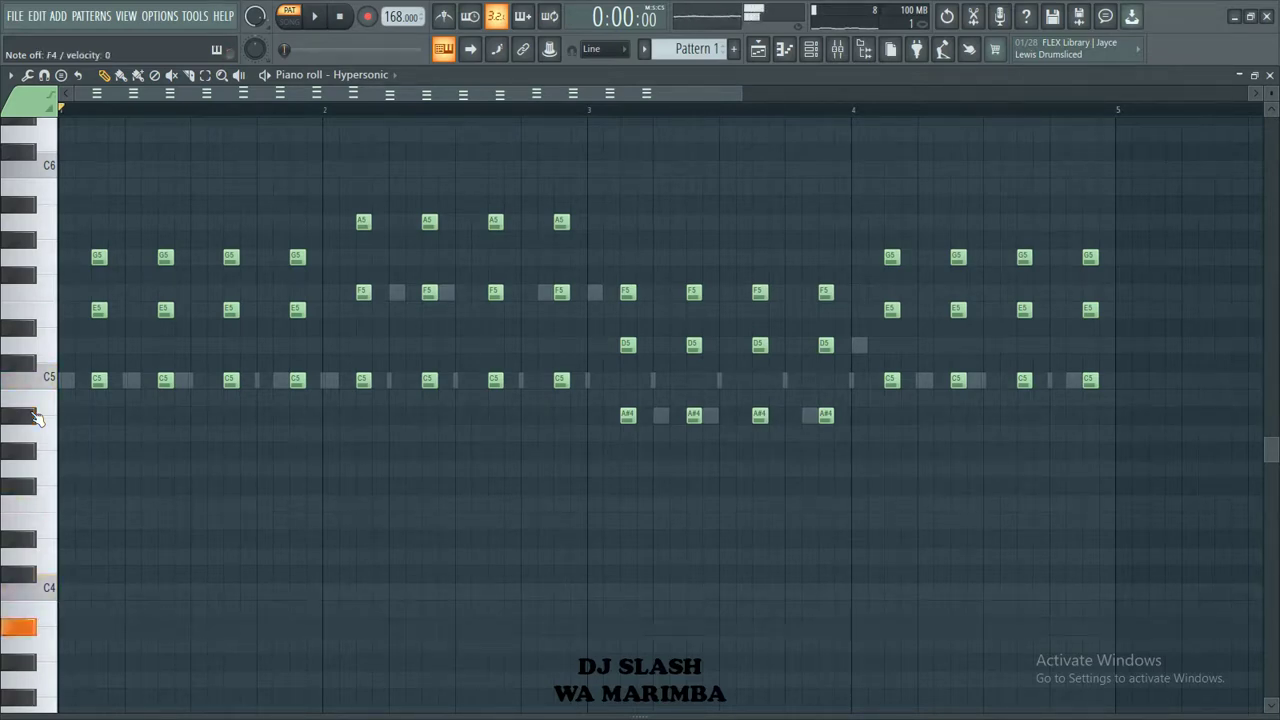
Step: Return to the FM7 channel's piano roll, listen to the pattern, and stop playback with the channel rack shown
click(799, 48)
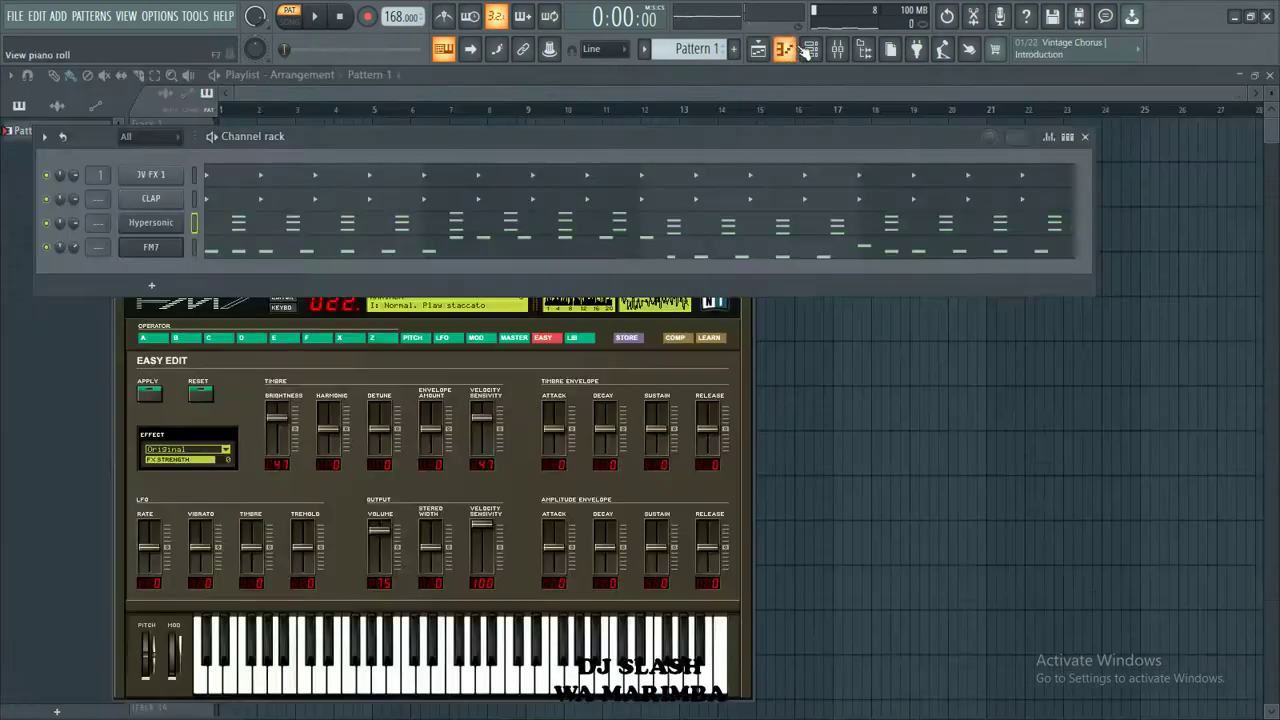
click(148, 247)
click(256, 250)
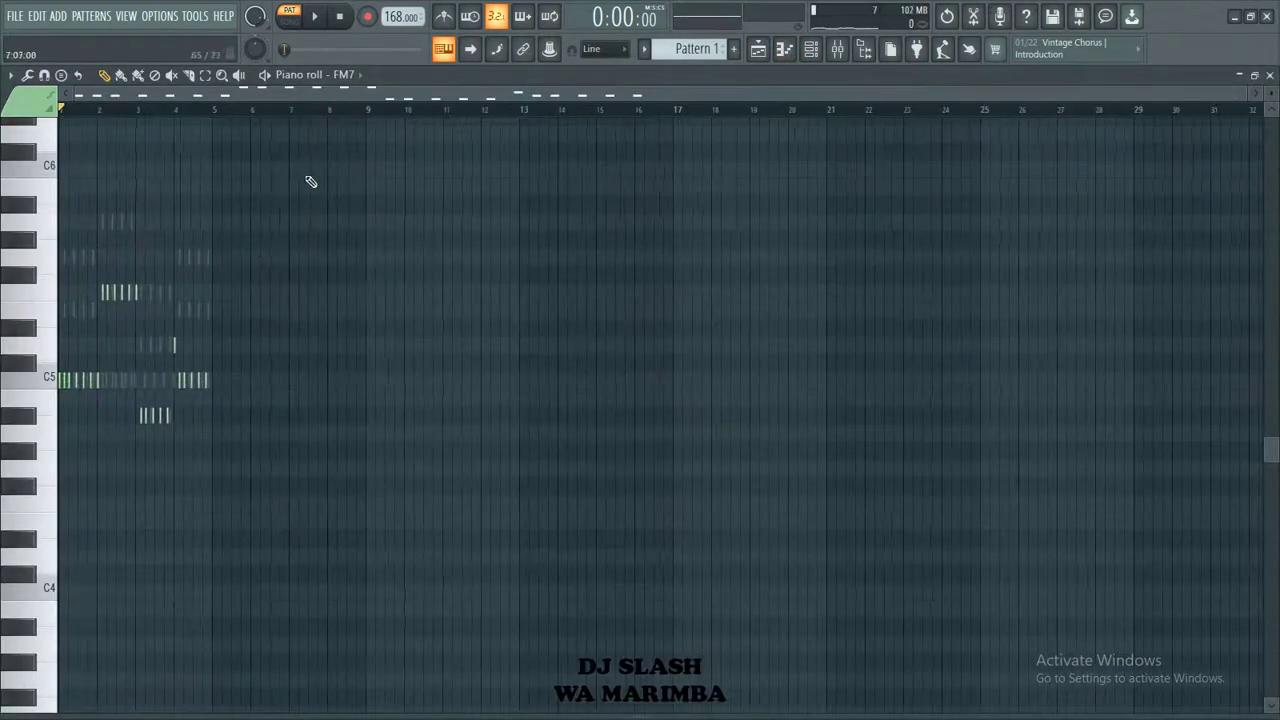
key(space)
click(811, 50)
click(811, 50)
click(811, 50)
key(space)
Step: Clone the FM7 channel and clear its plugin window from view
right_click(180, 247)
click(250, 385)
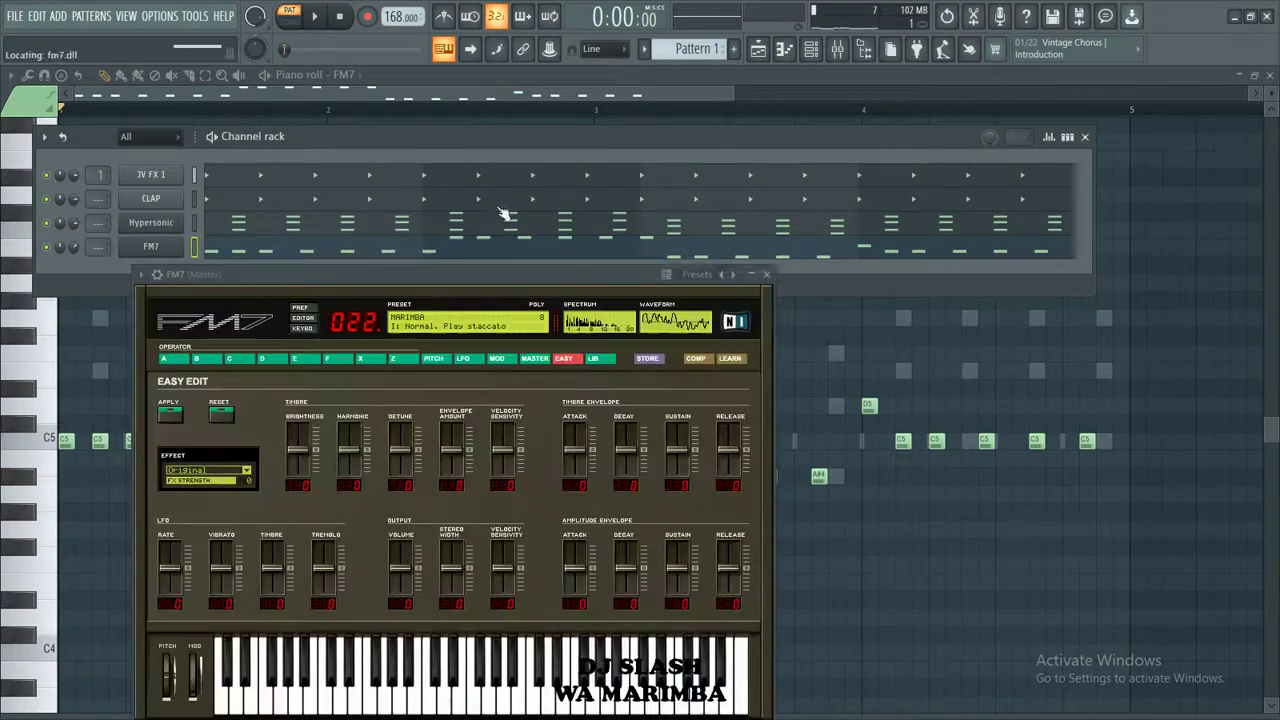
click(155, 275)
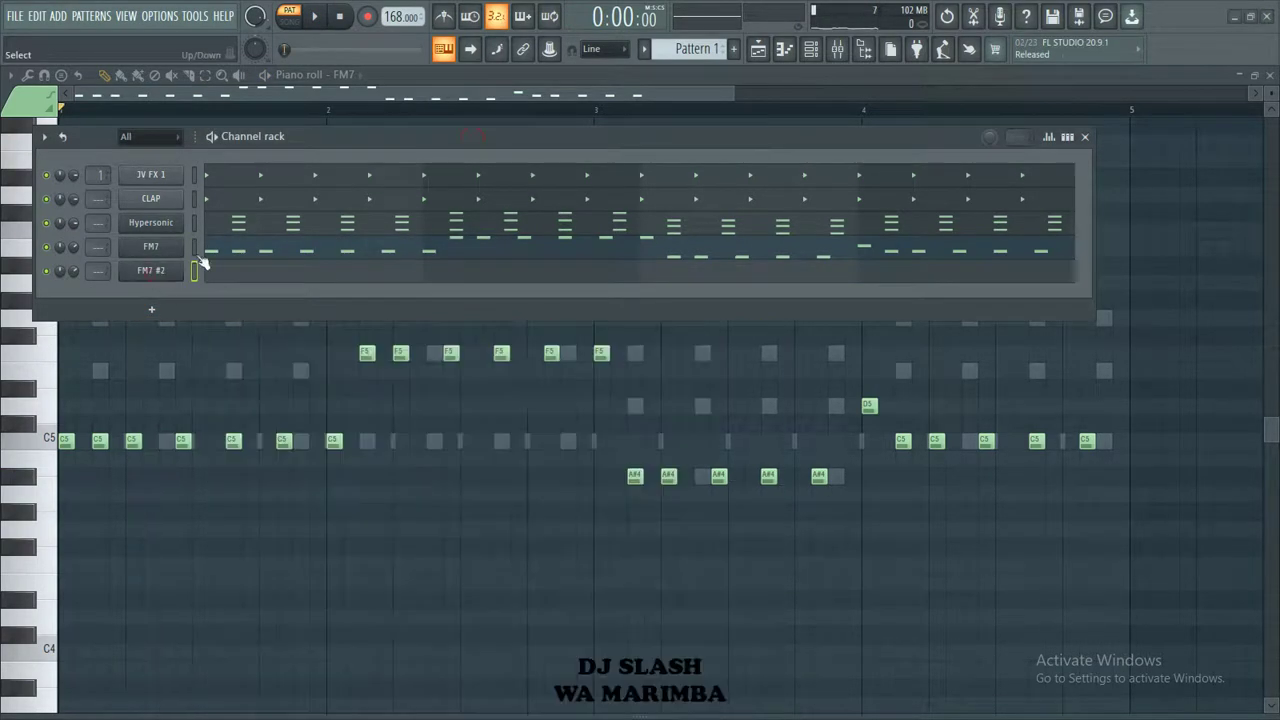
Step: Paste the marimba melody into the cloned FM7 channel and transpose it down one octave
key(ctrl+v)
click(233, 277)
key(ctrl+Down)
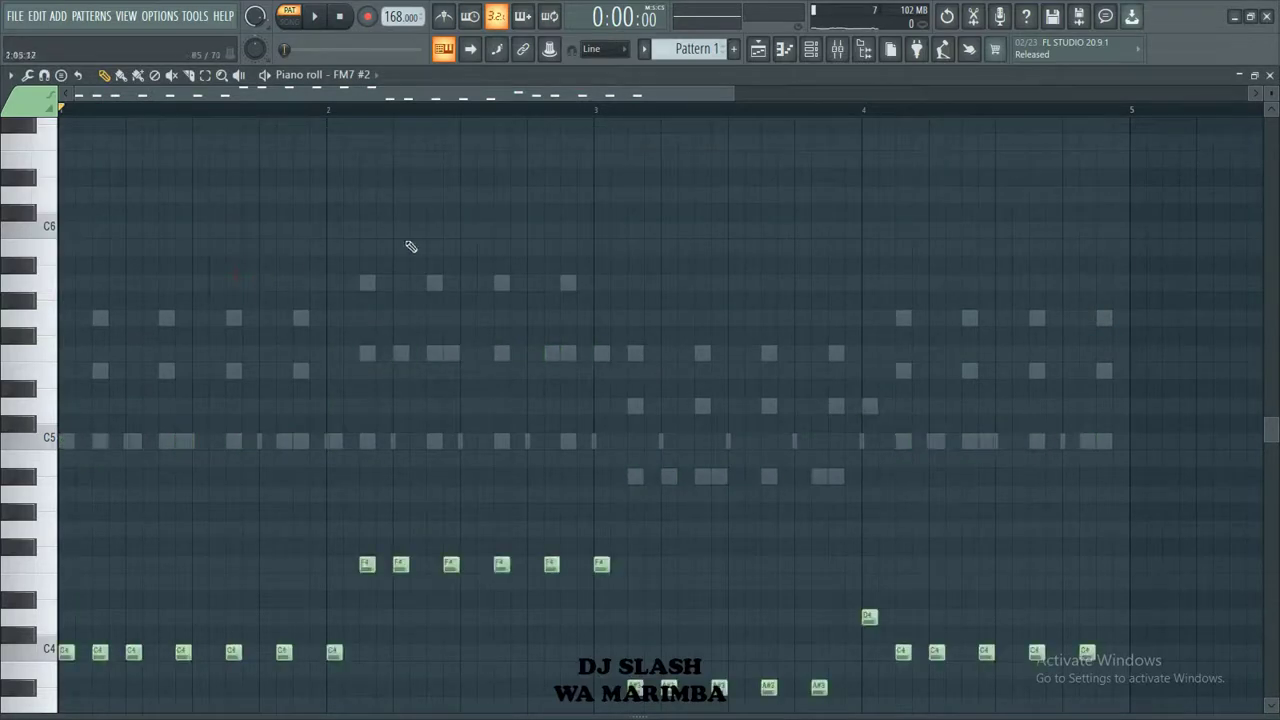
scroll(600, 180, down, 3)
Step: Play the pattern, adjust the volume balance of the FM7 marimba channels, and stop playback
key(space)
click(811, 49)
drag(73, 267, 90, 271)
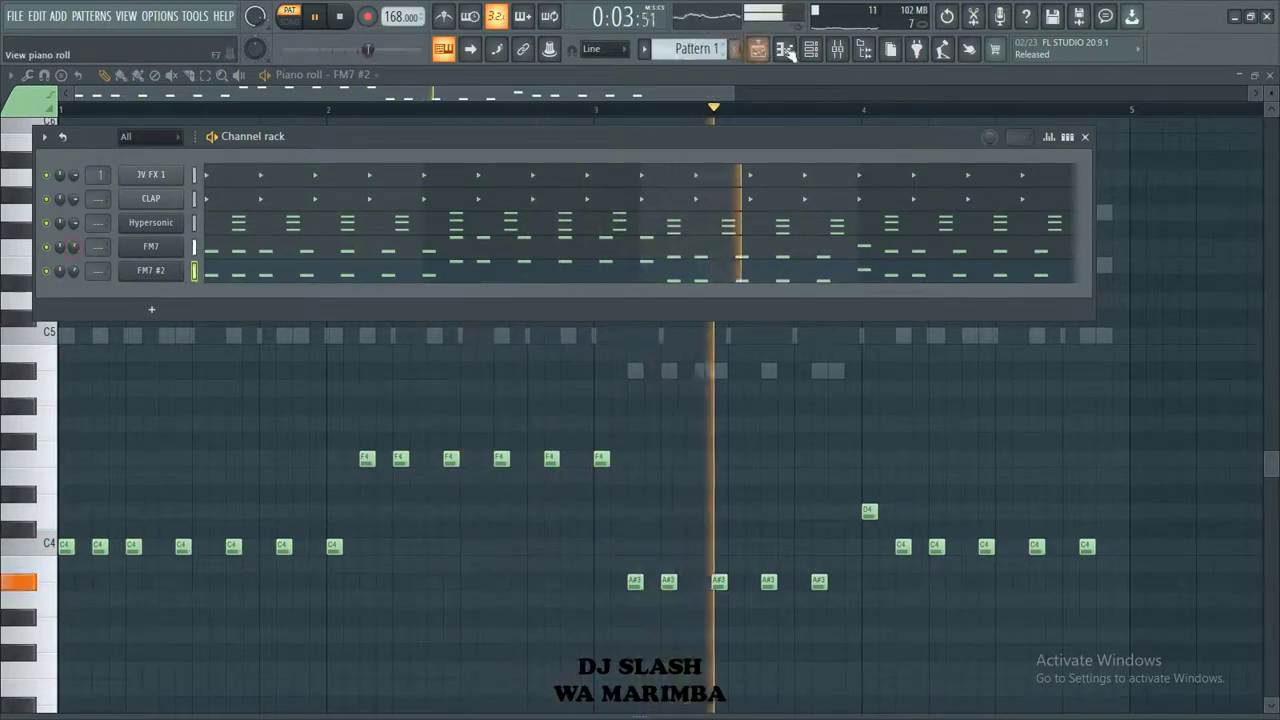
key(space)
Step: Add a second Hypersonic instrument channel to the channel rack
click(185, 310)
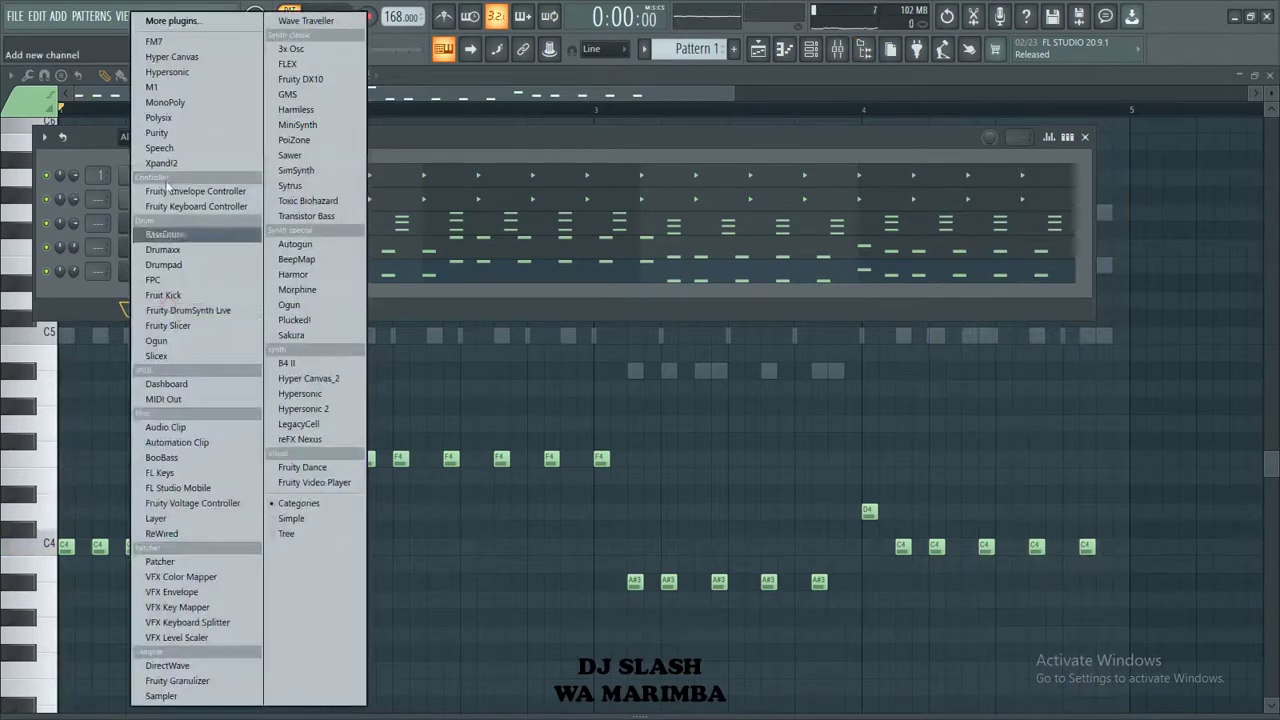
click(162, 75)
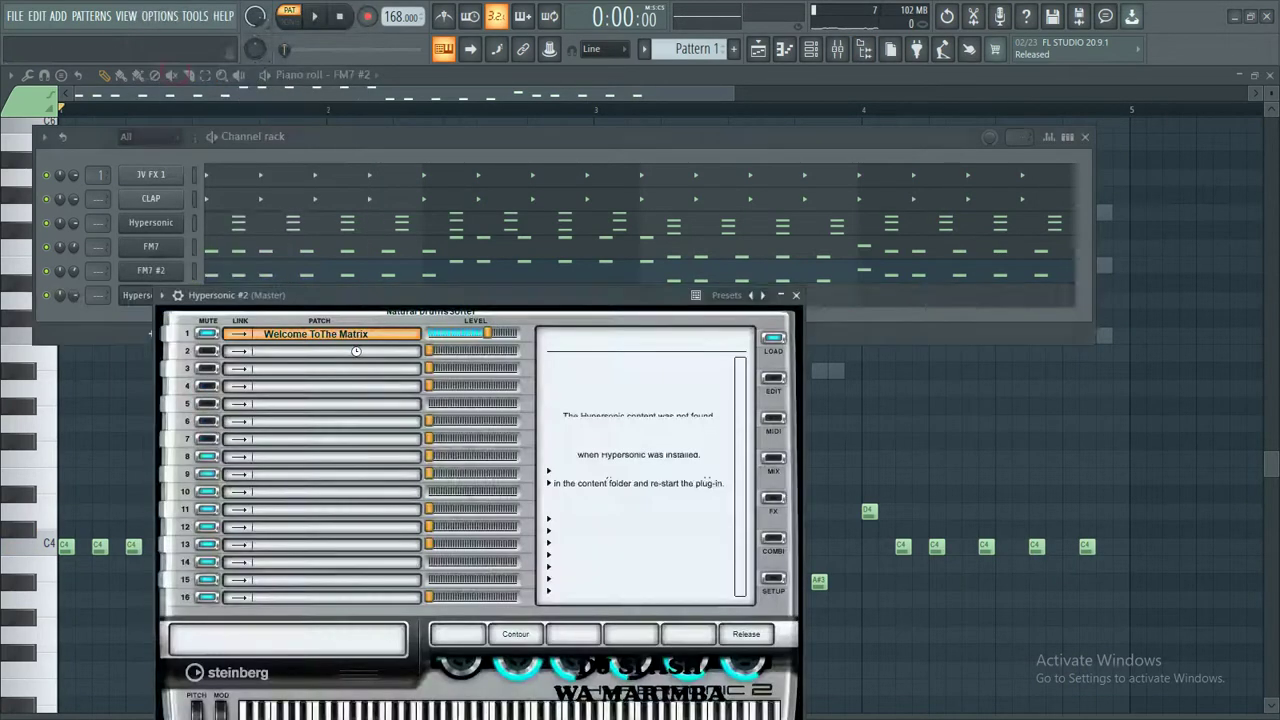
Step: Load the HiHats Menu patch from Drum Menus into the second Hypersonic instrument
click(149, 296)
click(149, 296)
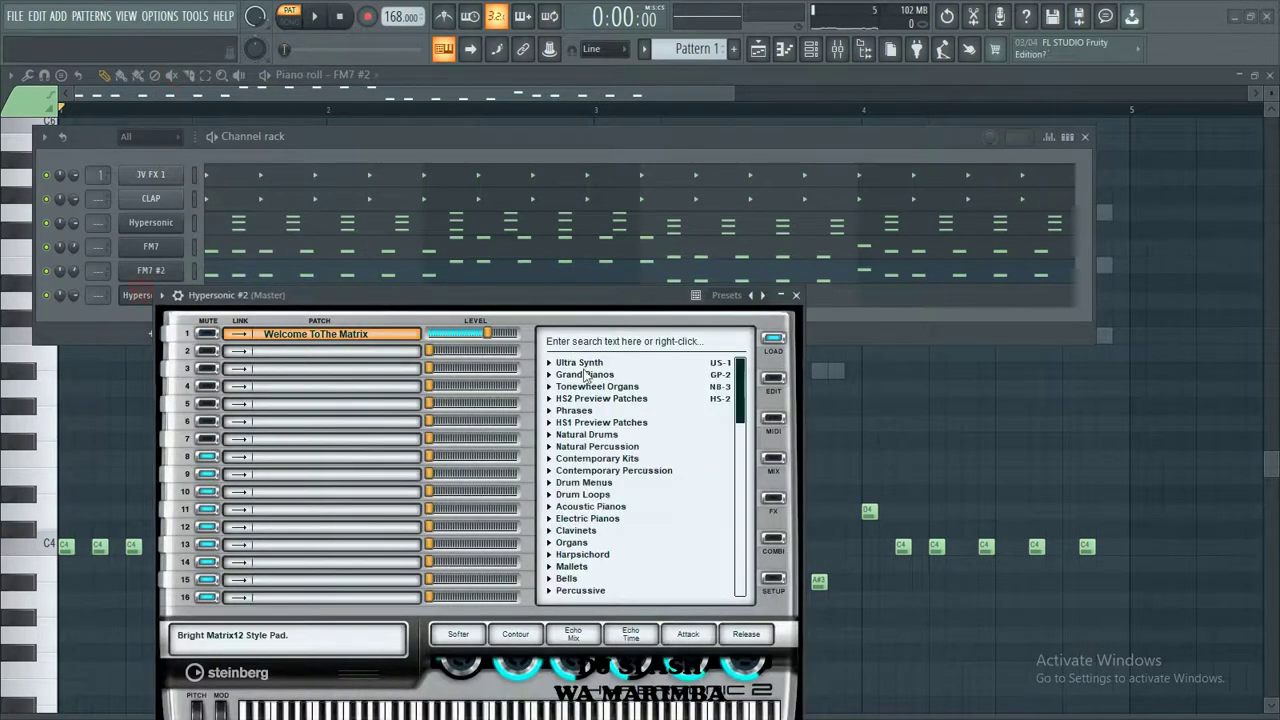
click(549, 484)
click(579, 591)
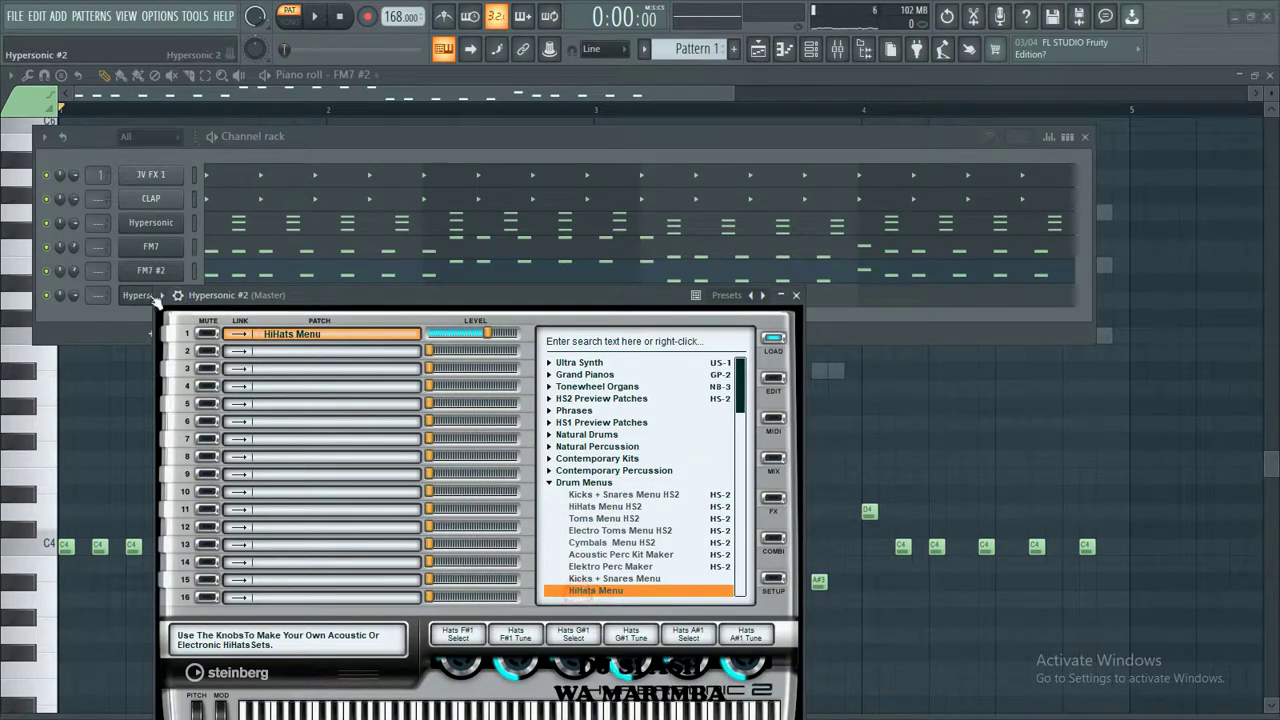
Step: Draw the first bar's hi-hat pattern on Hypersonic #2 with A#3 on step 3 and F#3 on steps 1, 5, 7-9, 11 and 13-15
right_click(152, 296)
click(217, 295)
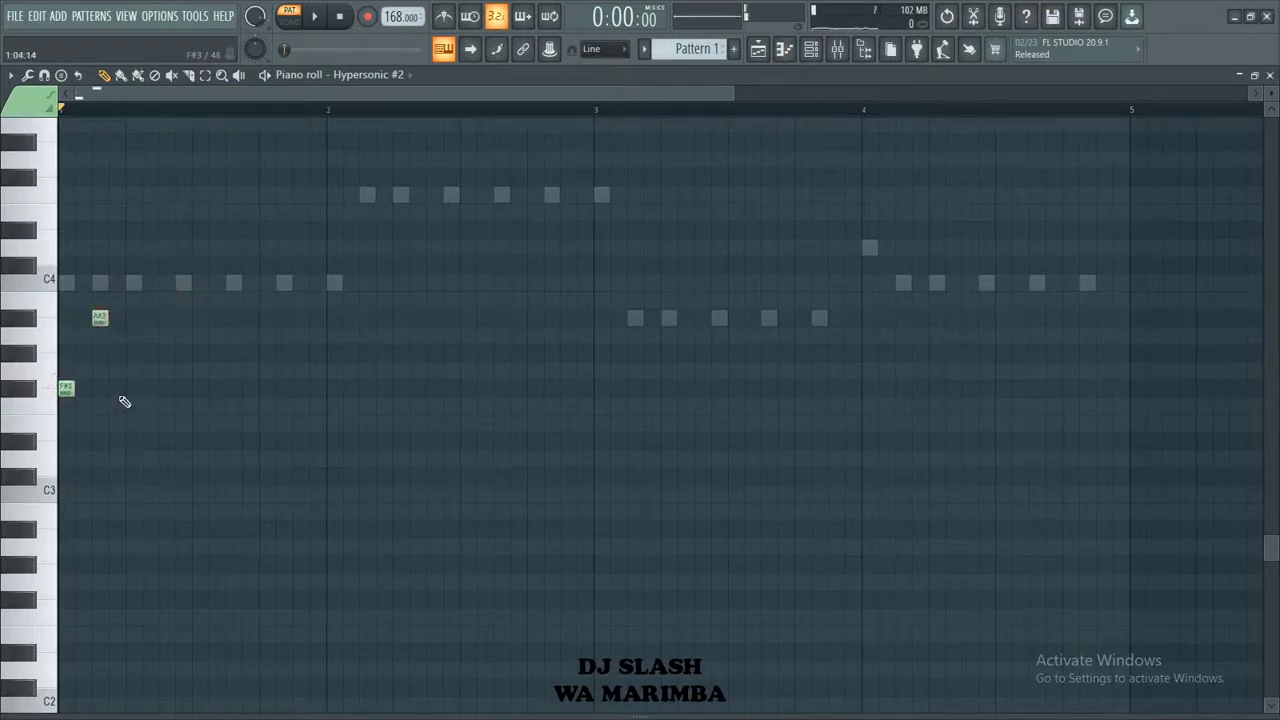
click(166, 387)
click(183, 387)
key(space)
click(201, 388)
click(233, 388)
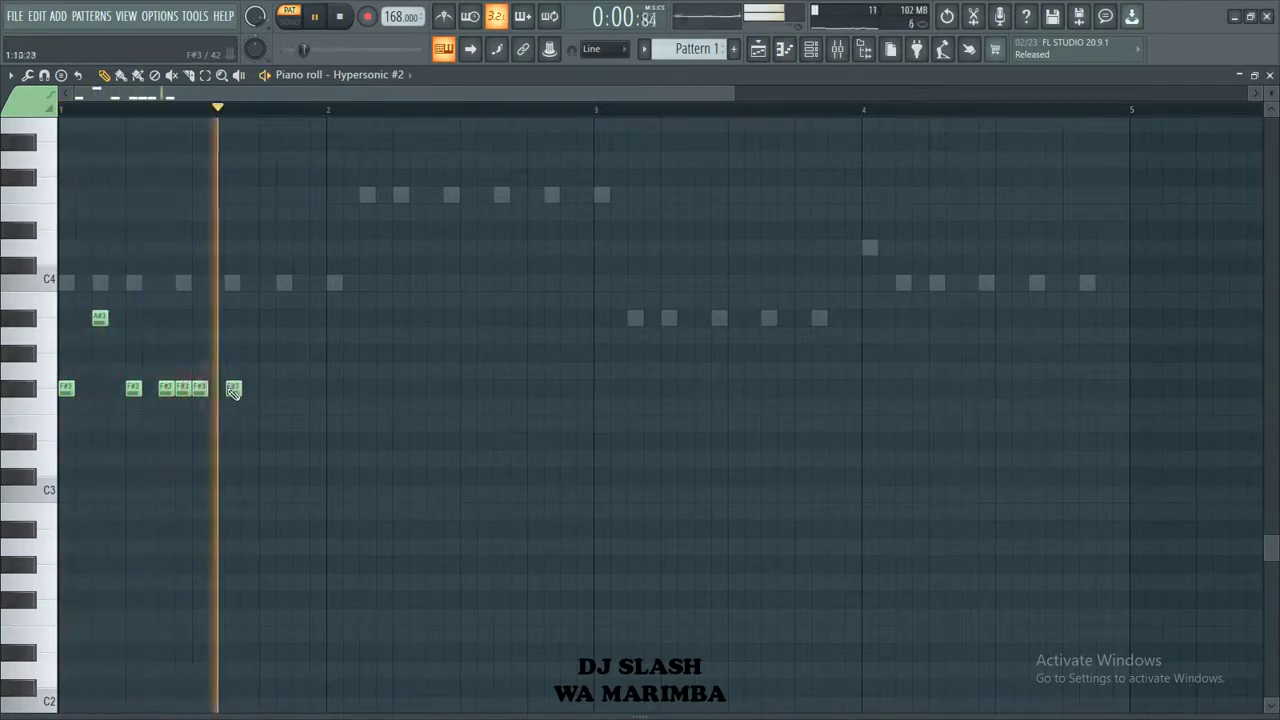
click(283, 388)
click(266, 388)
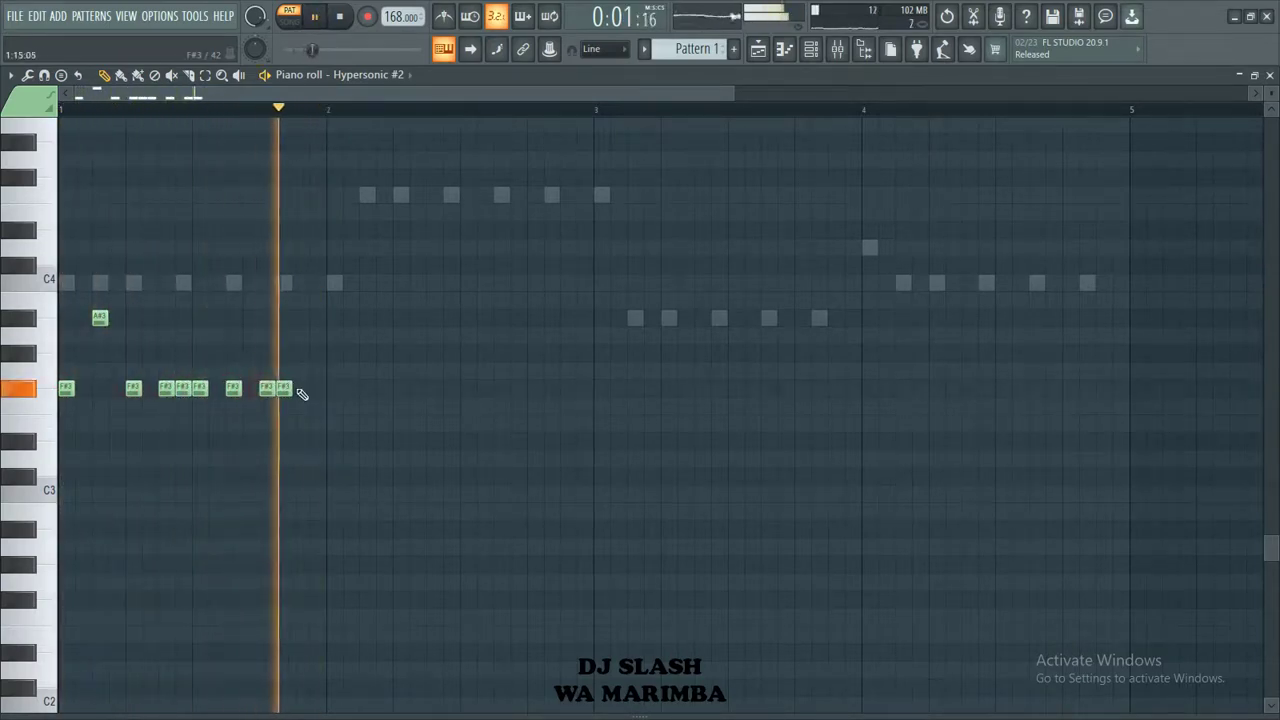
click(300, 388)
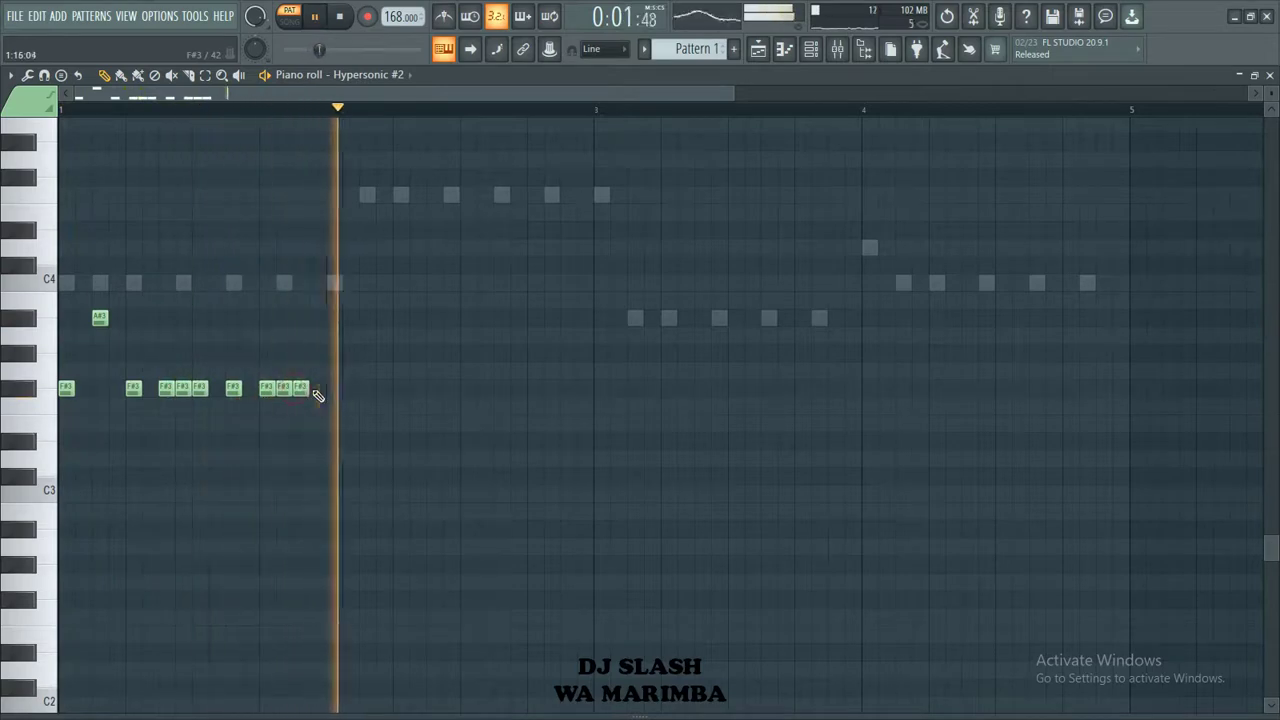
click(332, 388)
right_click(332, 388)
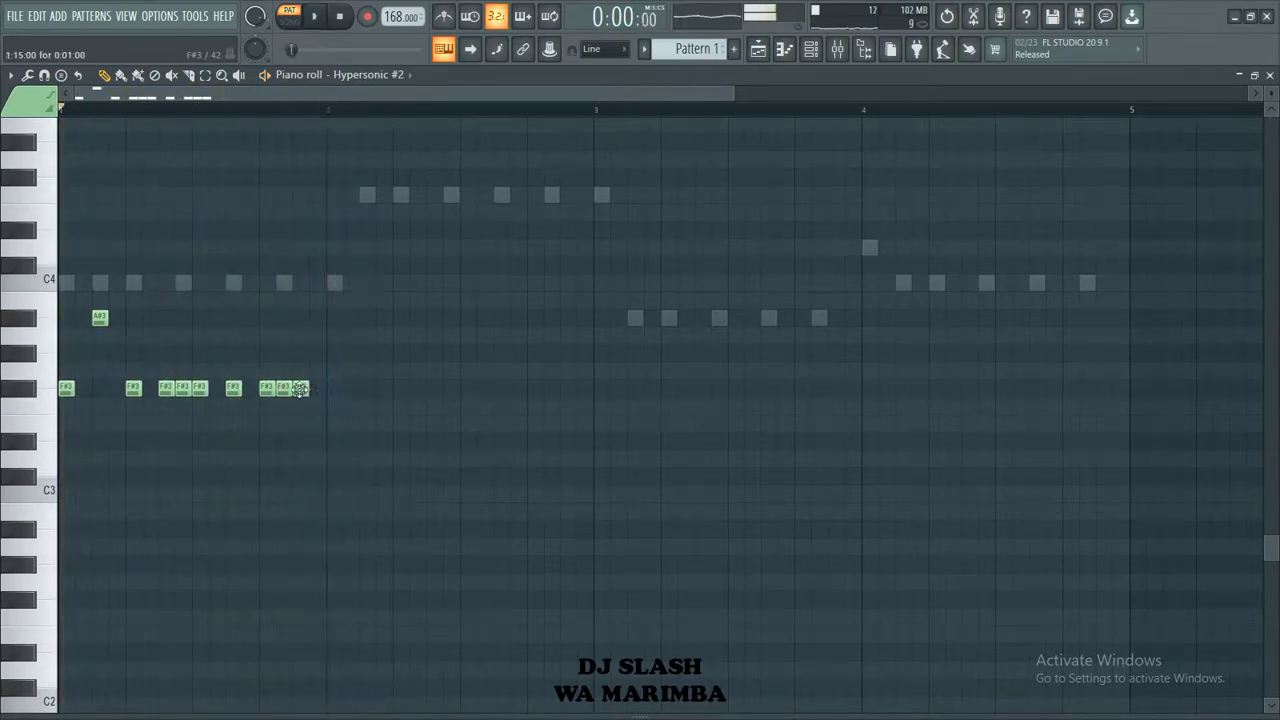
Step: Lengthen the last F#3 hi-hat note to the end of bar 1 and repeat the pattern across all four bars
drag(308, 390, 320, 395)
key(ctrl+b)
key(ctrl+b)
key(ctrl+b)
key(ctrl+d)
Step: Stop playback and add a Hyper Canvas instrument channel to the channel rack
click(811, 49)
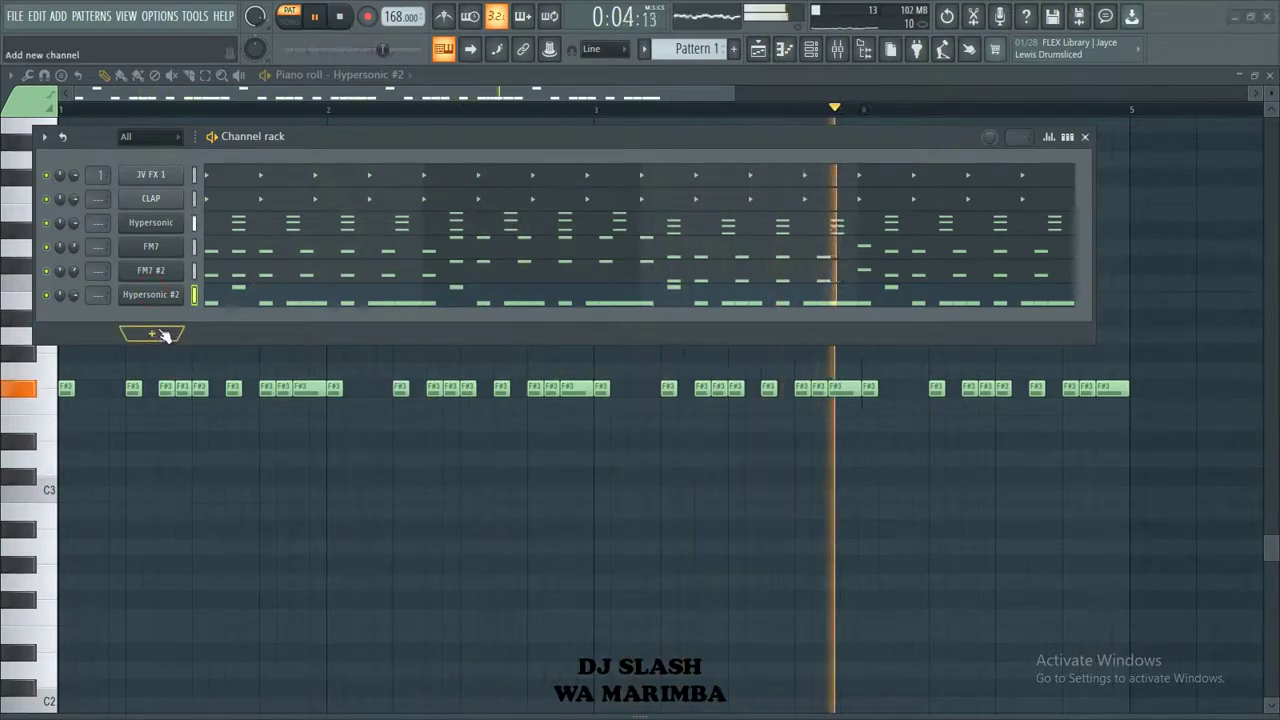
click(352, 16)
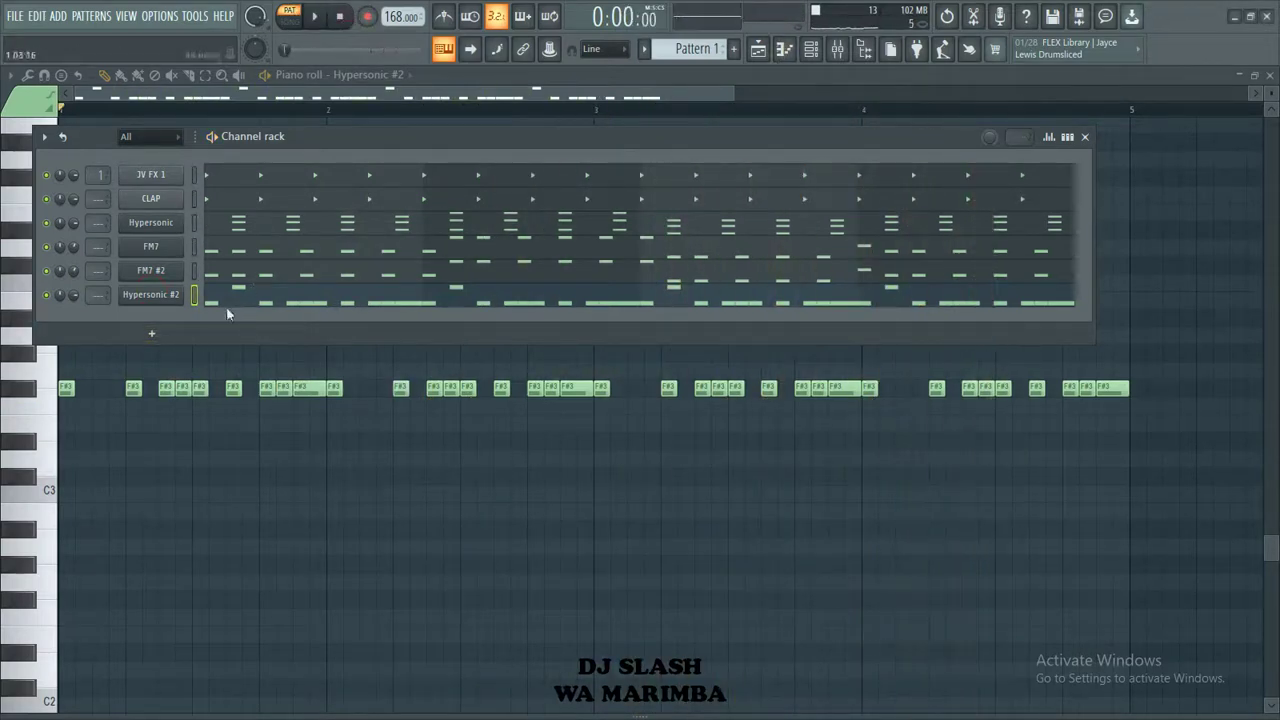
click(154, 334)
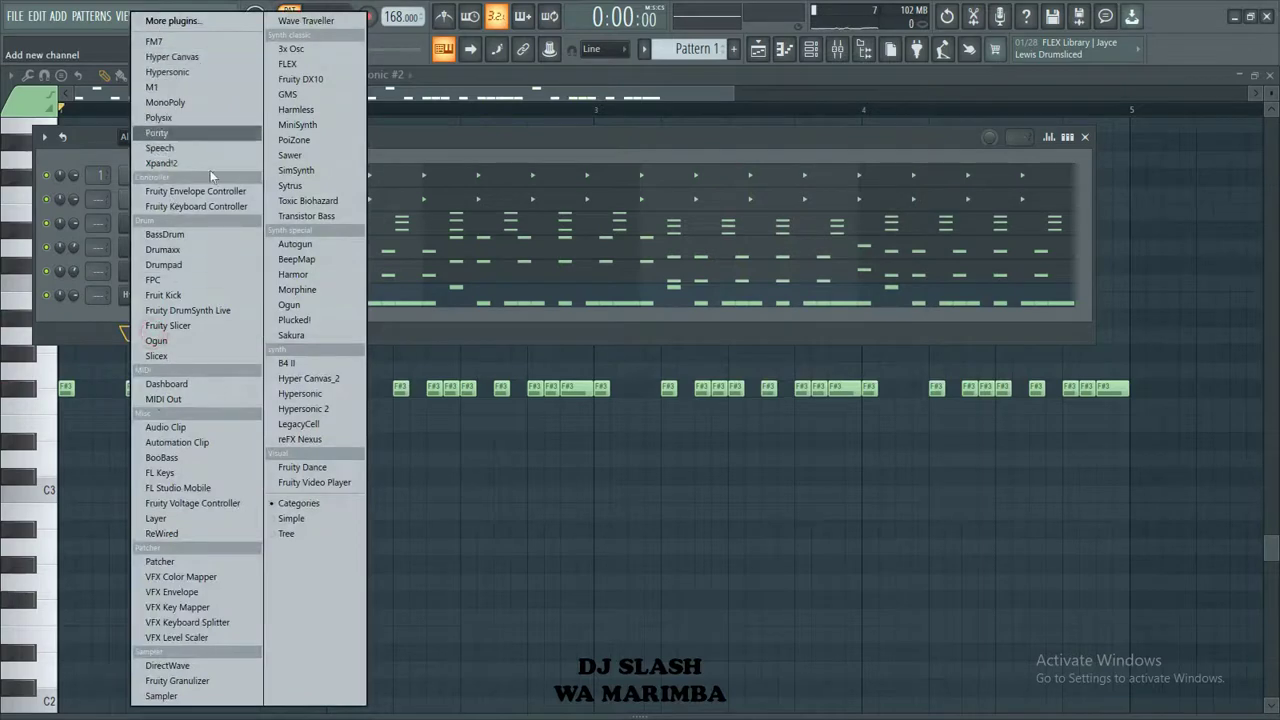
click(198, 57)
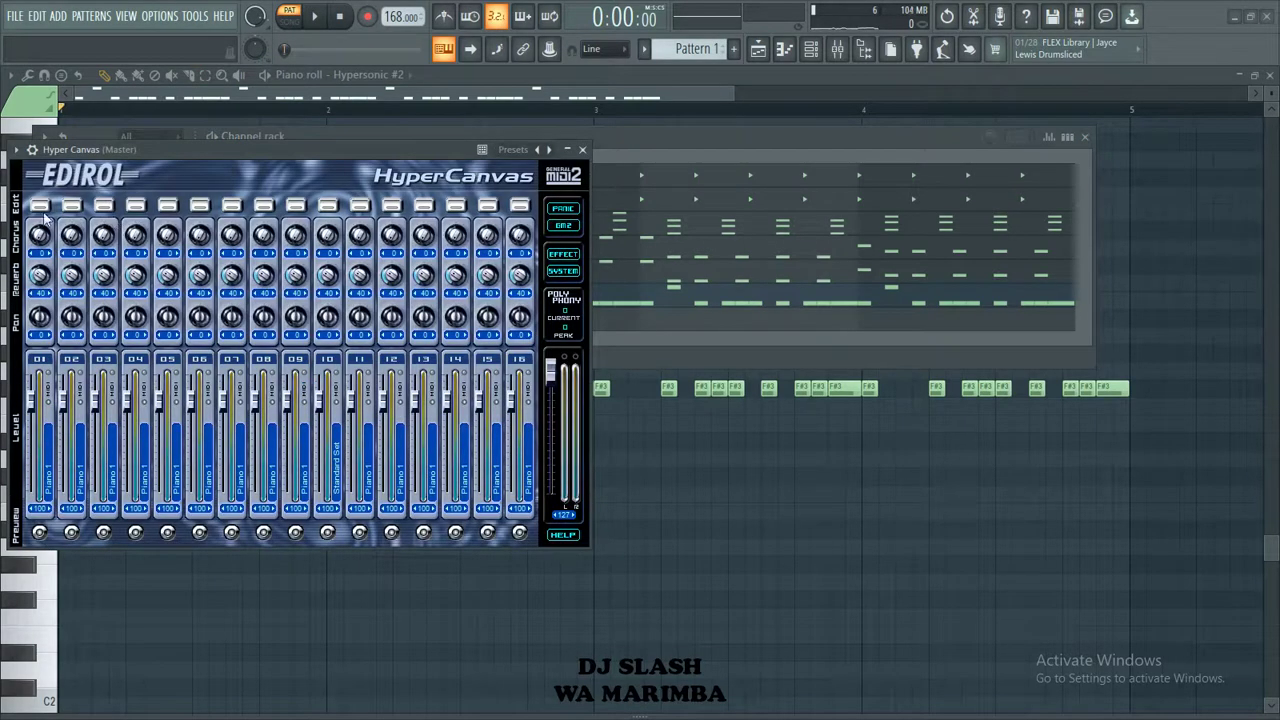
Step: Load the 062 000 Brass 1 preset into part 01 of Hyper Canvas and close the plugin window
click(38, 206)
click(268, 285)
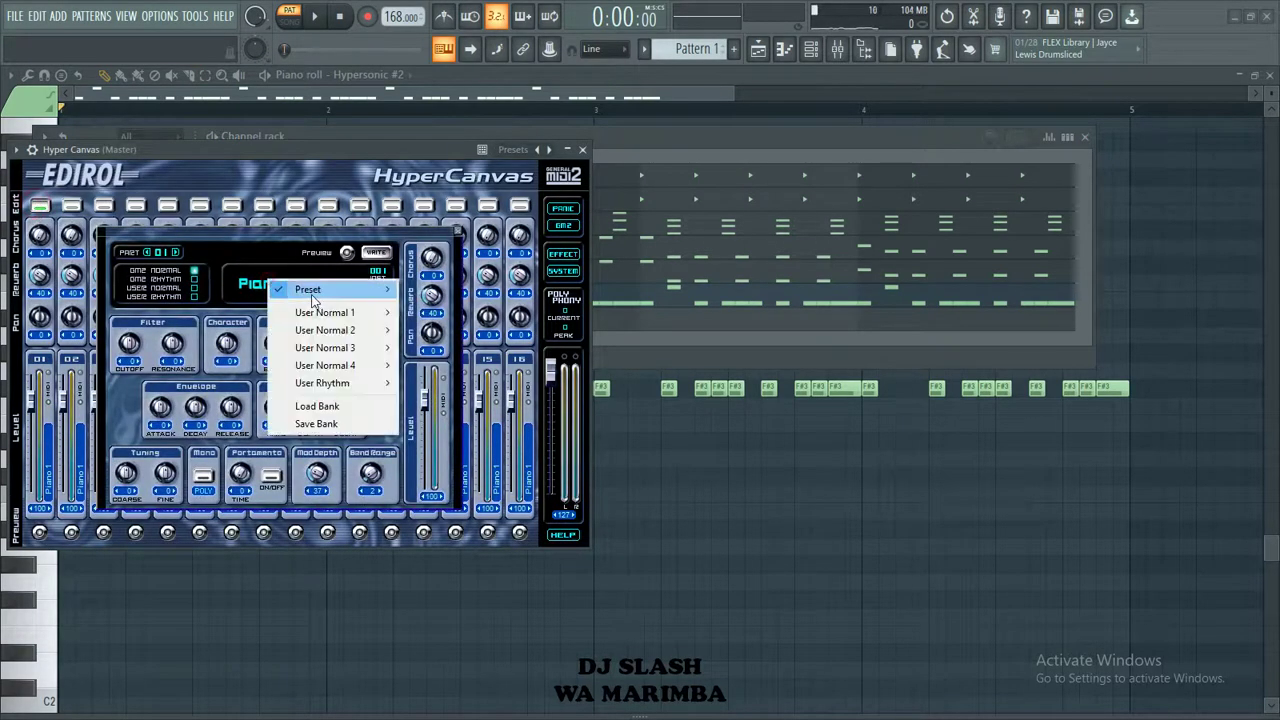
mouse_move(340, 289)
mouse_move(477, 407)
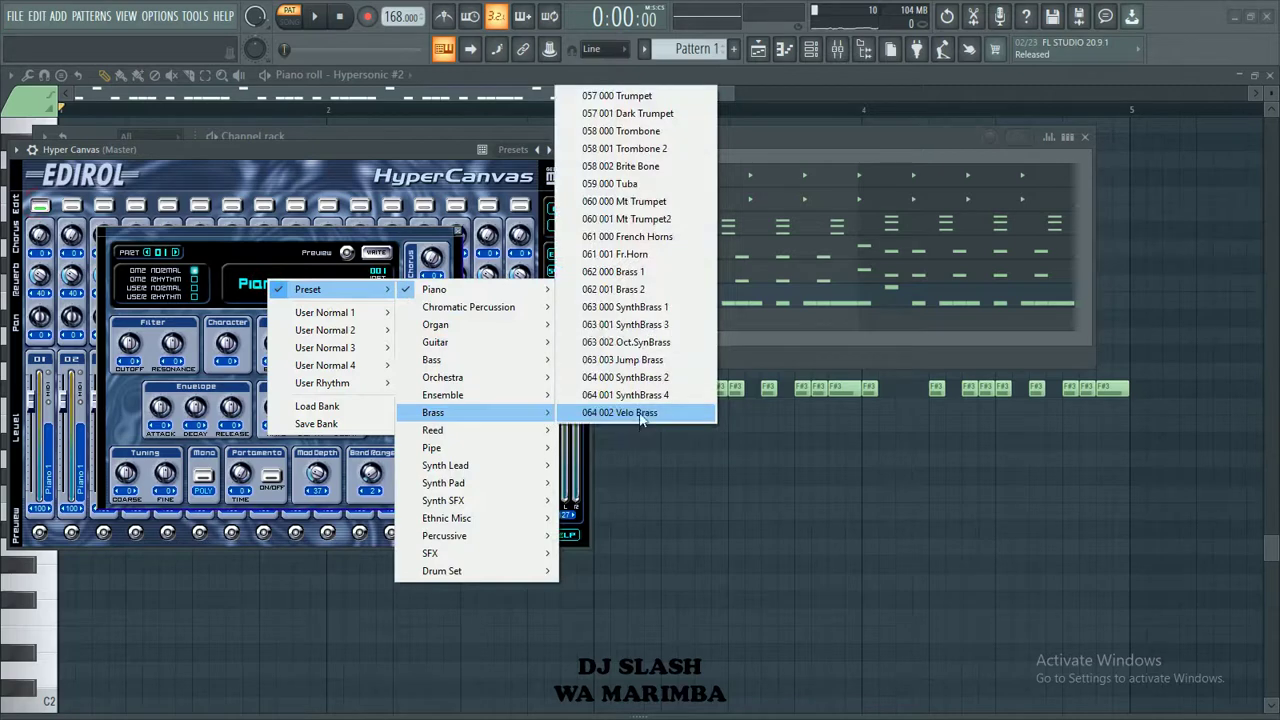
click(621, 276)
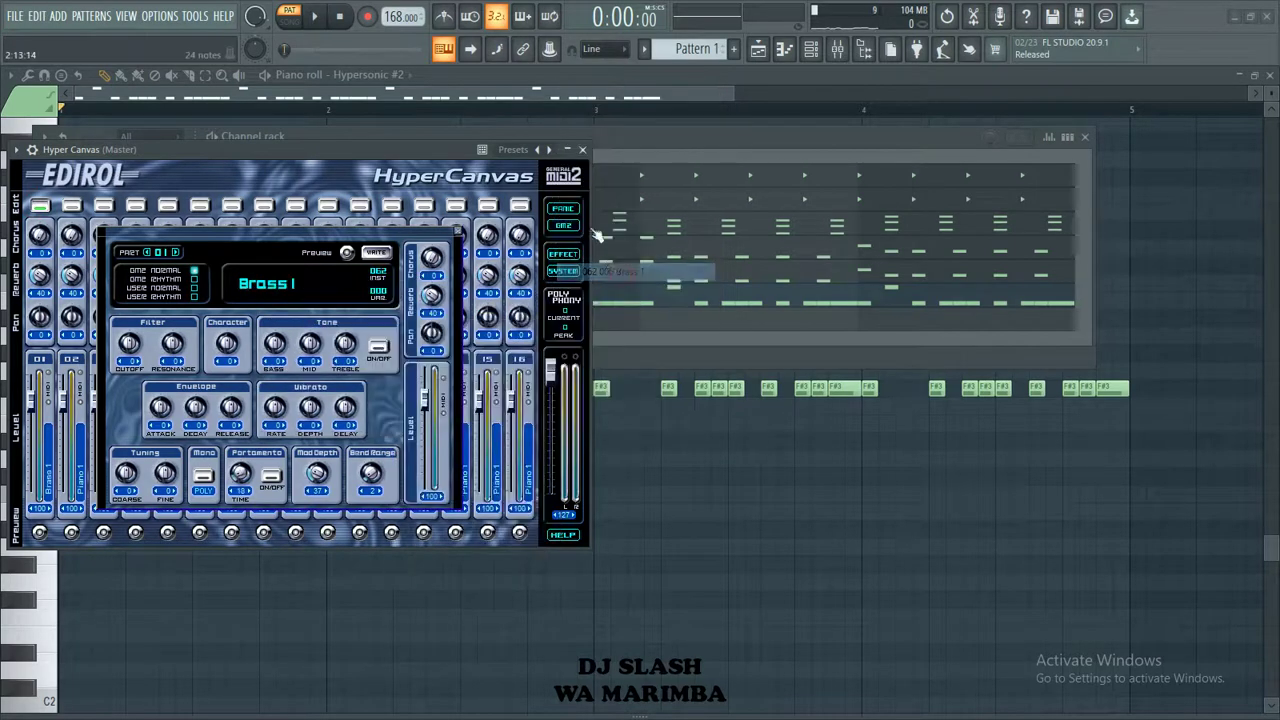
click(588, 149)
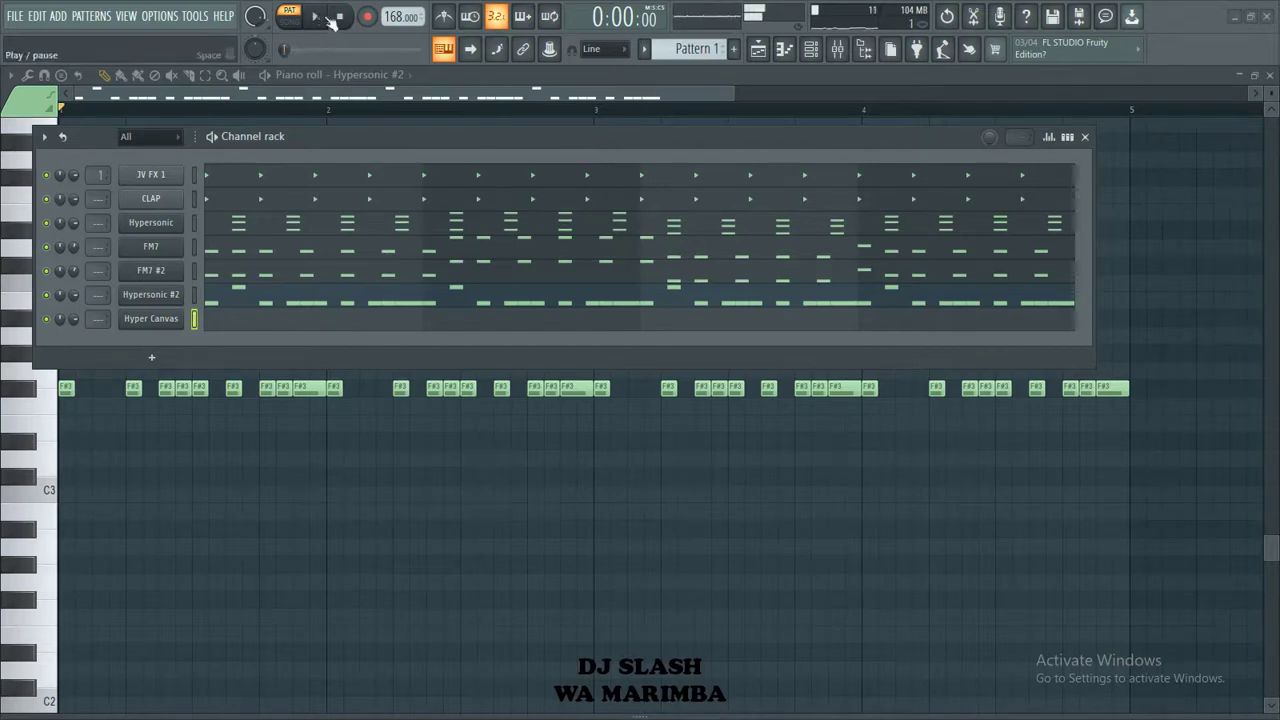
Step: Place two-step C5 brass notes on steps 3 and 11 of each of the four bars in the Hyper Canvas piano roll
click(205, 320)
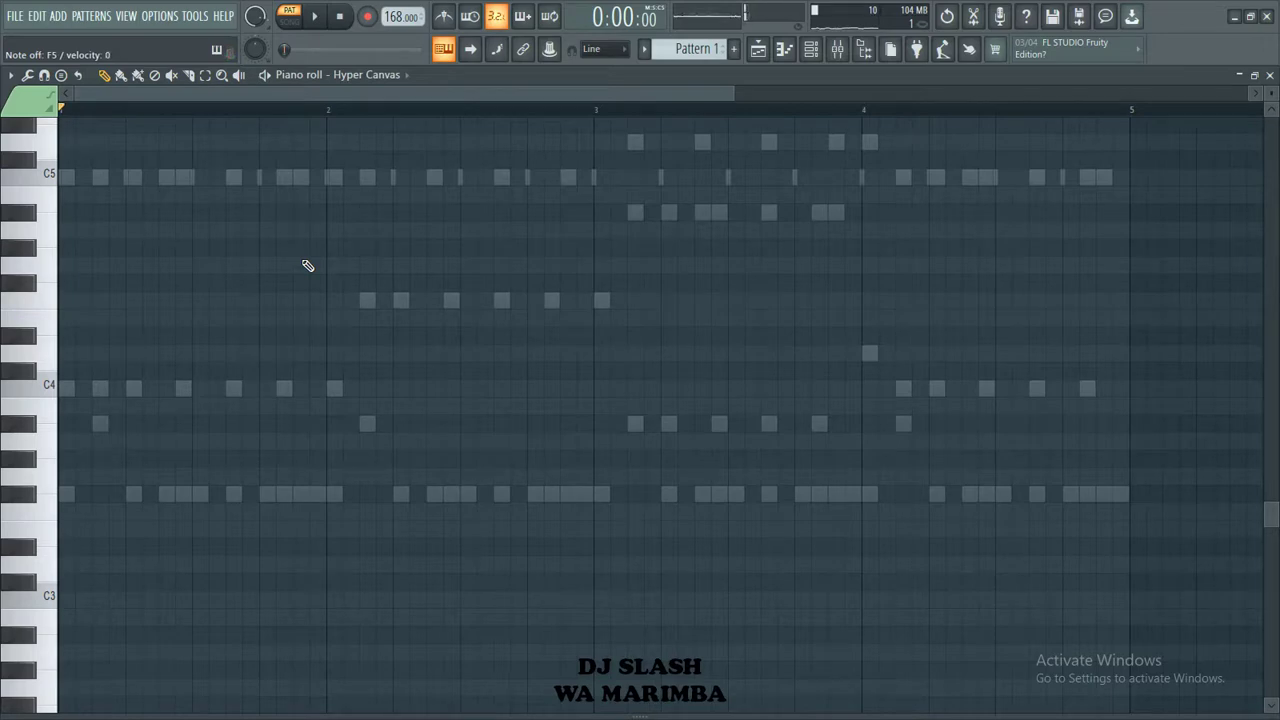
scroll(209, 220, up, 3)
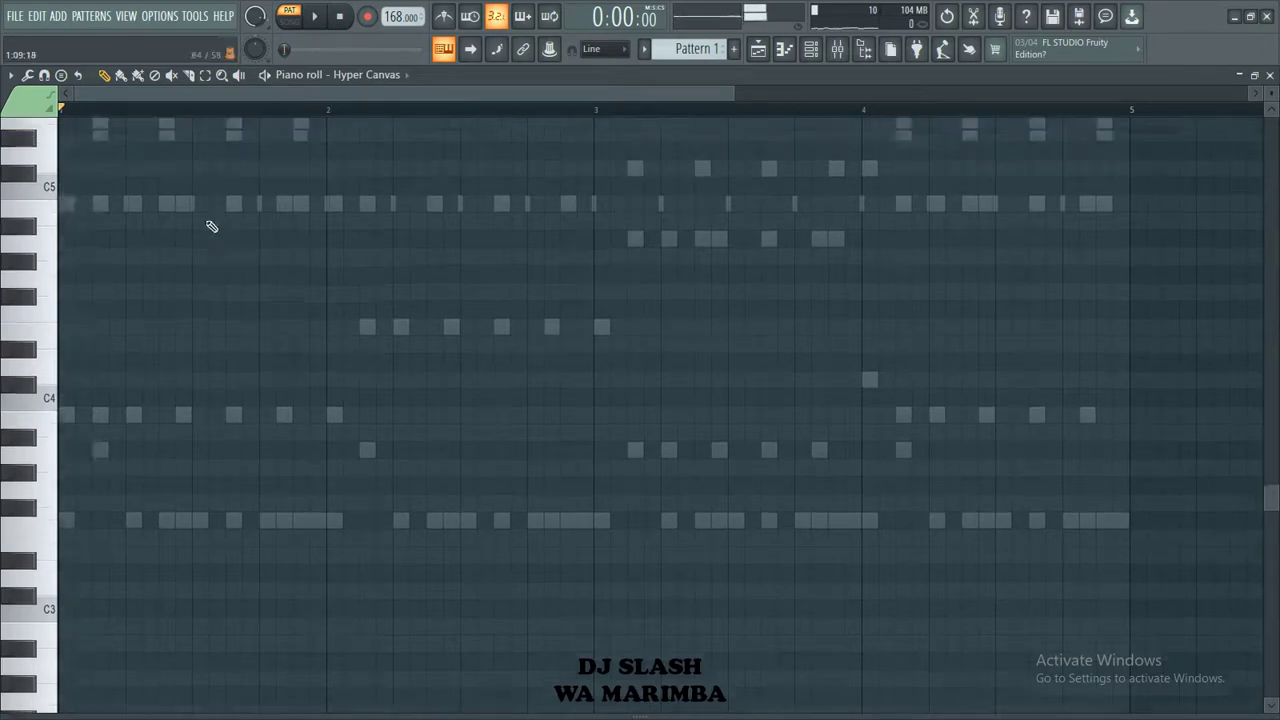
key(space)
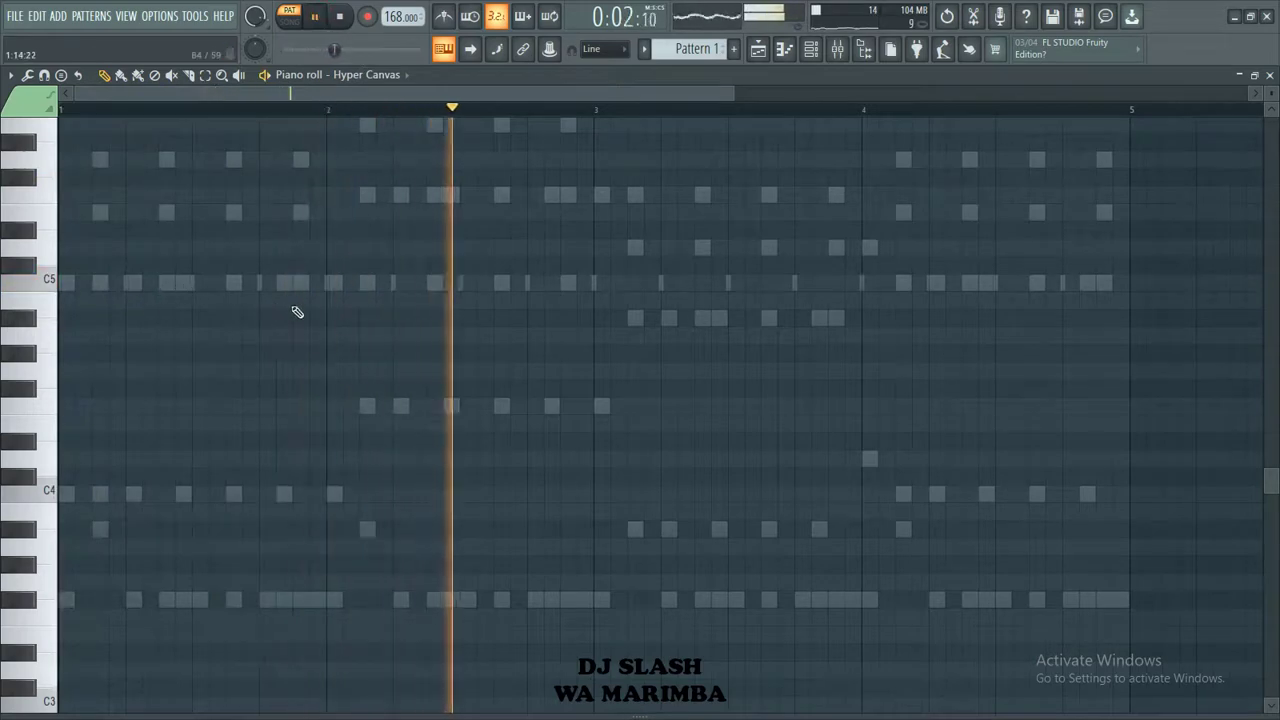
click(98, 283)
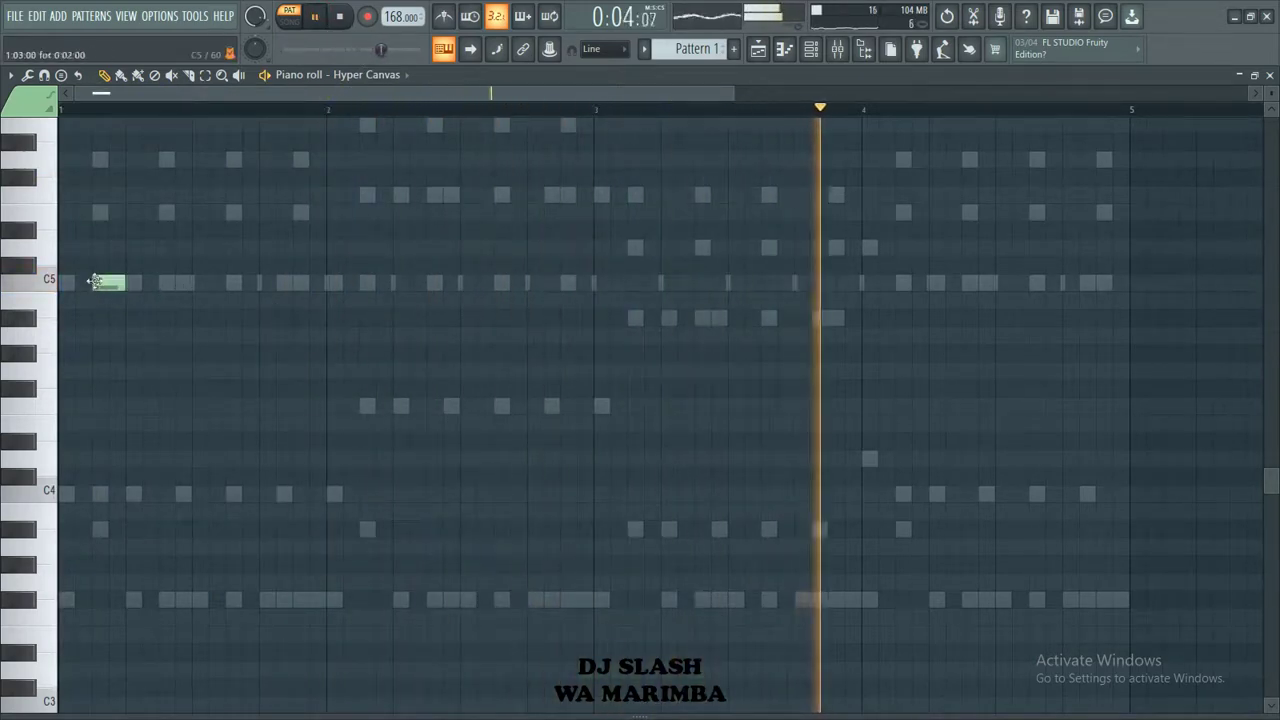
click(230, 283)
click(366, 284)
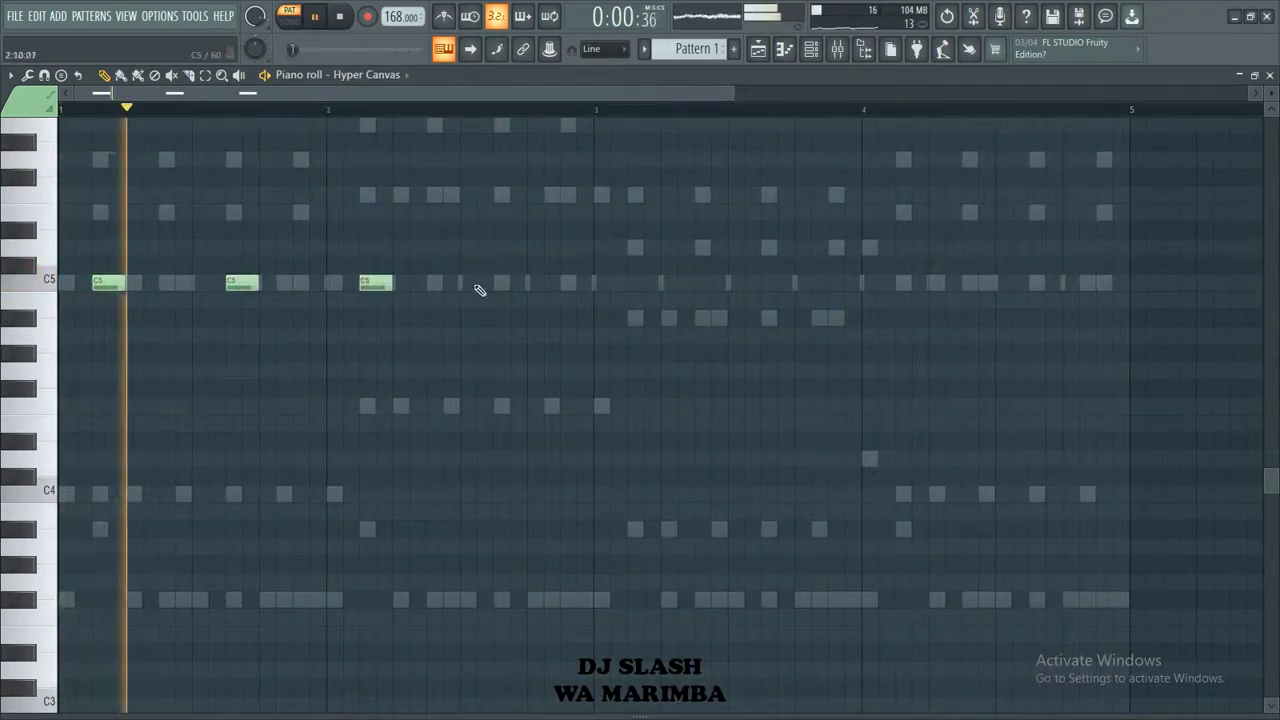
click(500, 283)
click(637, 282)
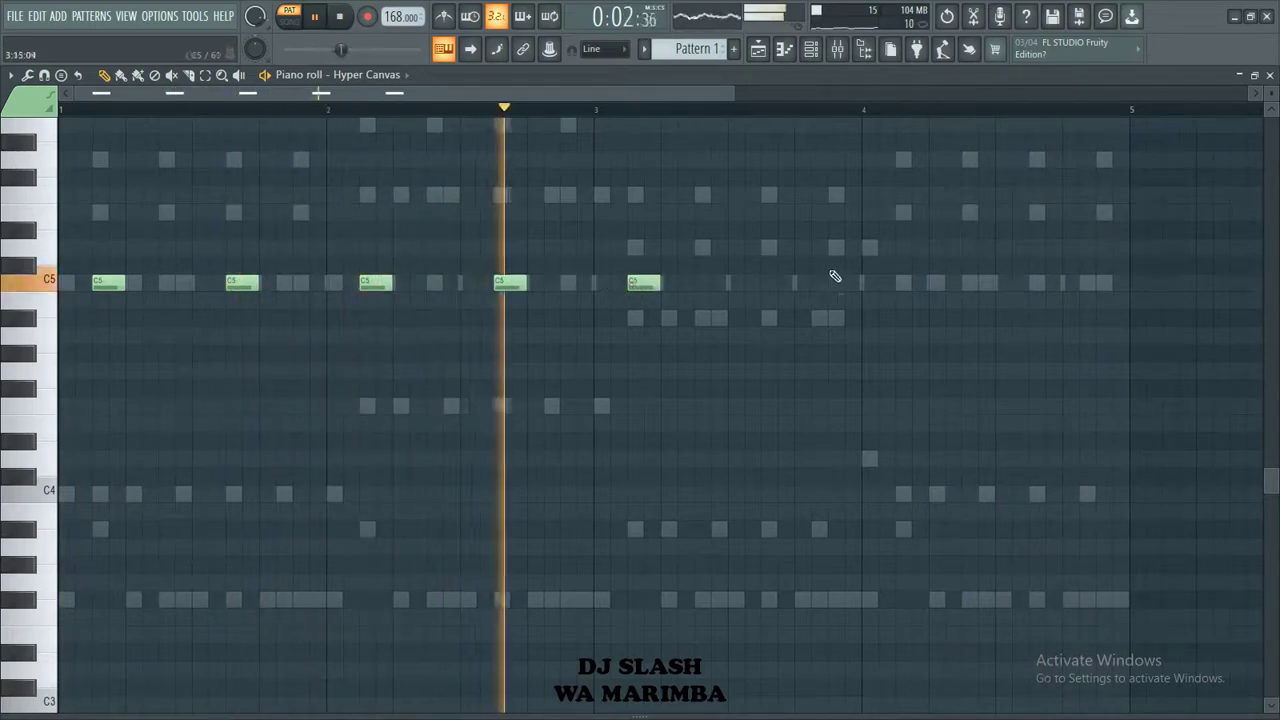
click(765, 284)
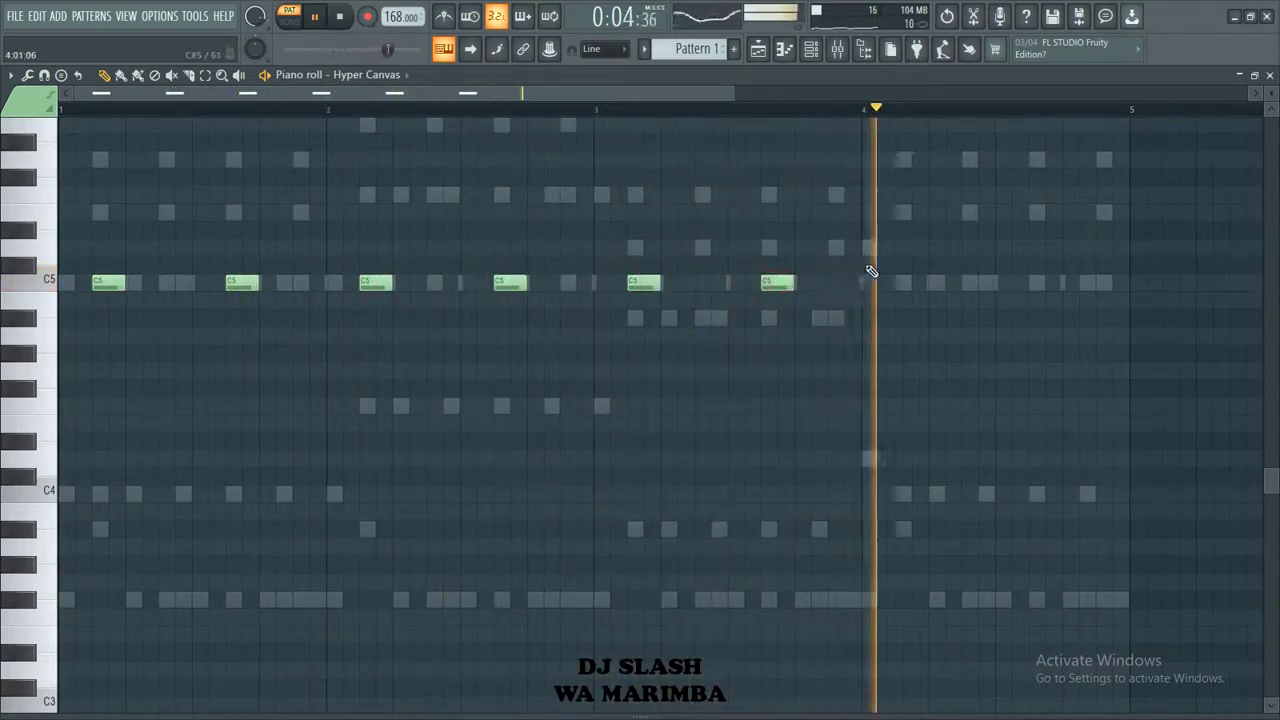
click(903, 283)
click(1035, 282)
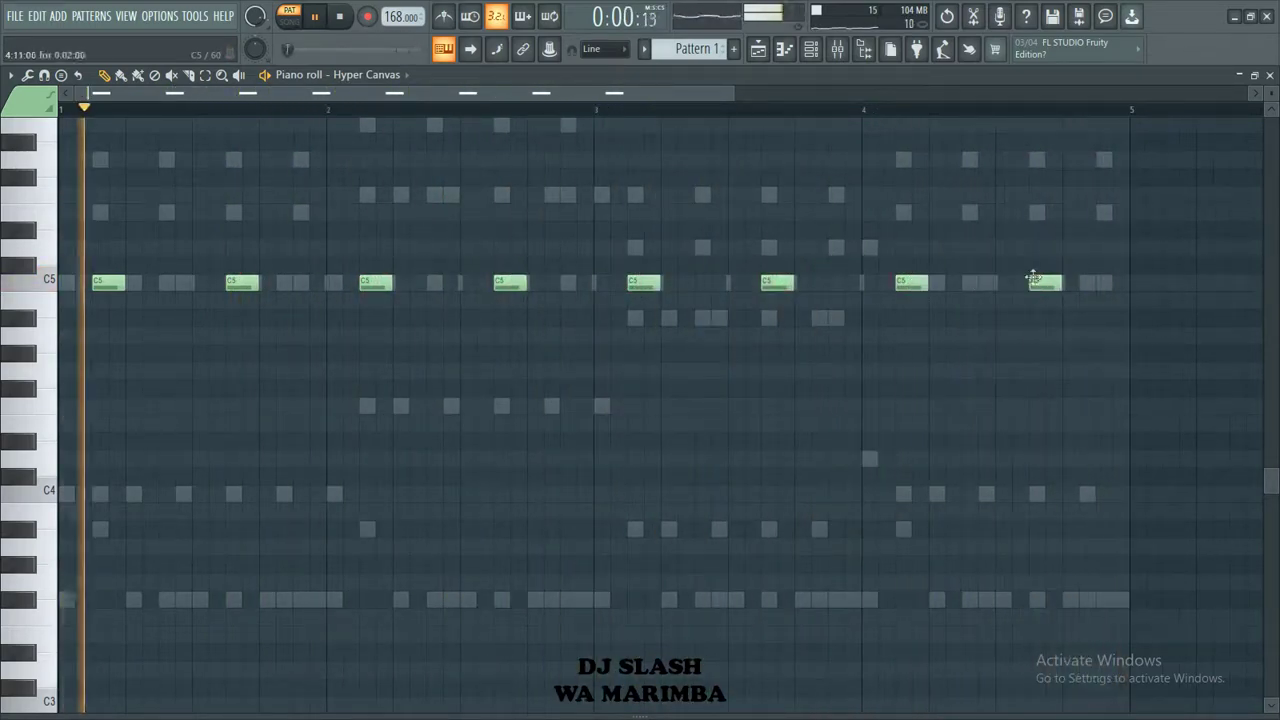
Step: Add a third Hypersonic channel, load its Clavinet XXL patch, and clear the plugin window from view
click(811, 48)
click(153, 356)
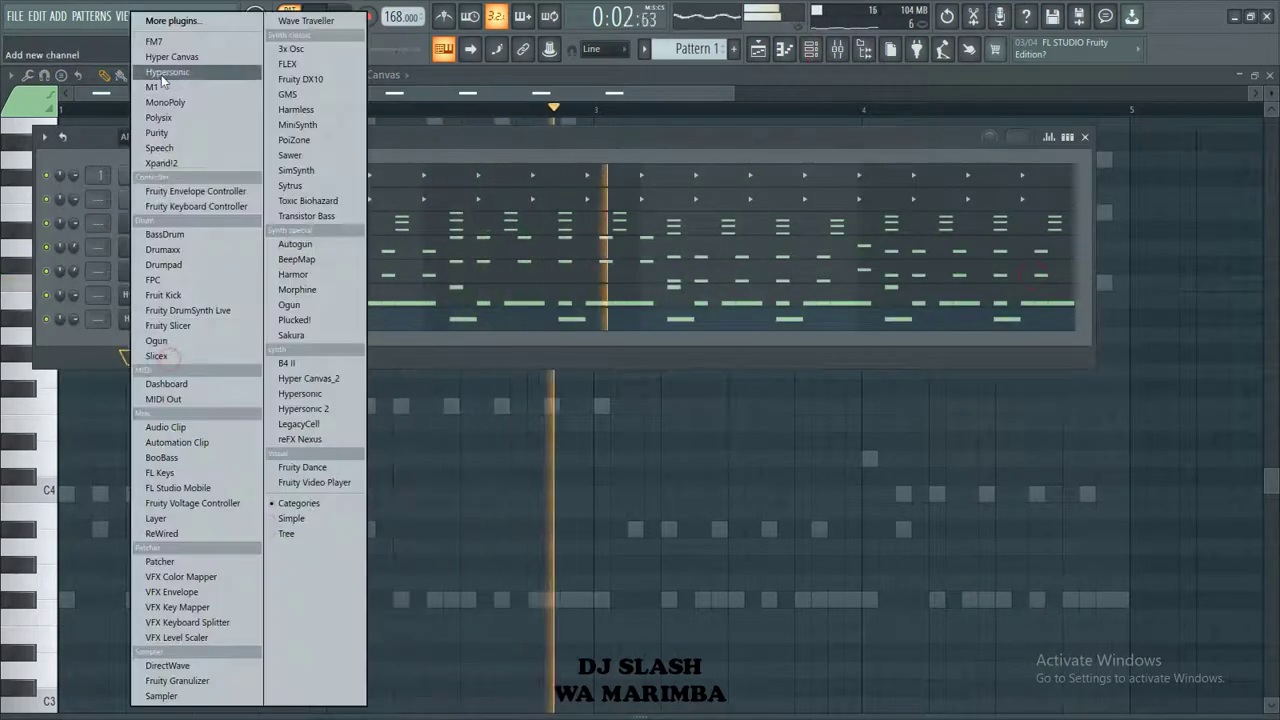
click(176, 72)
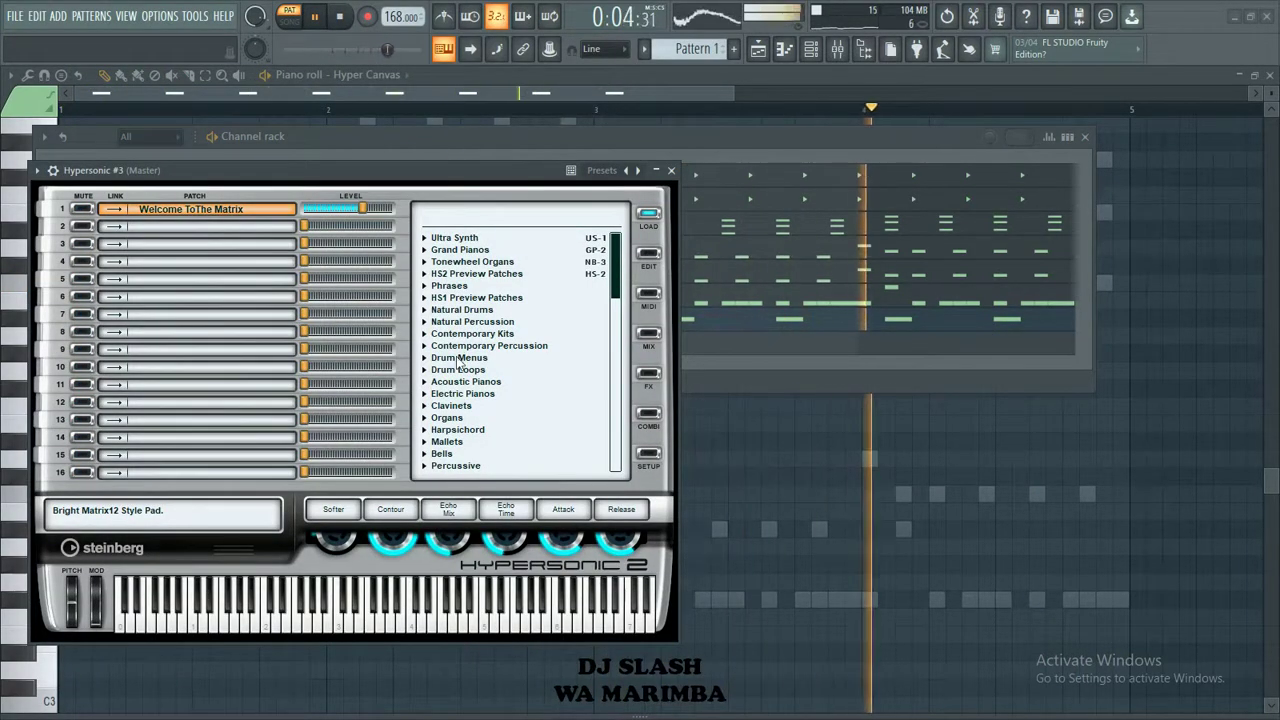
click(430, 406)
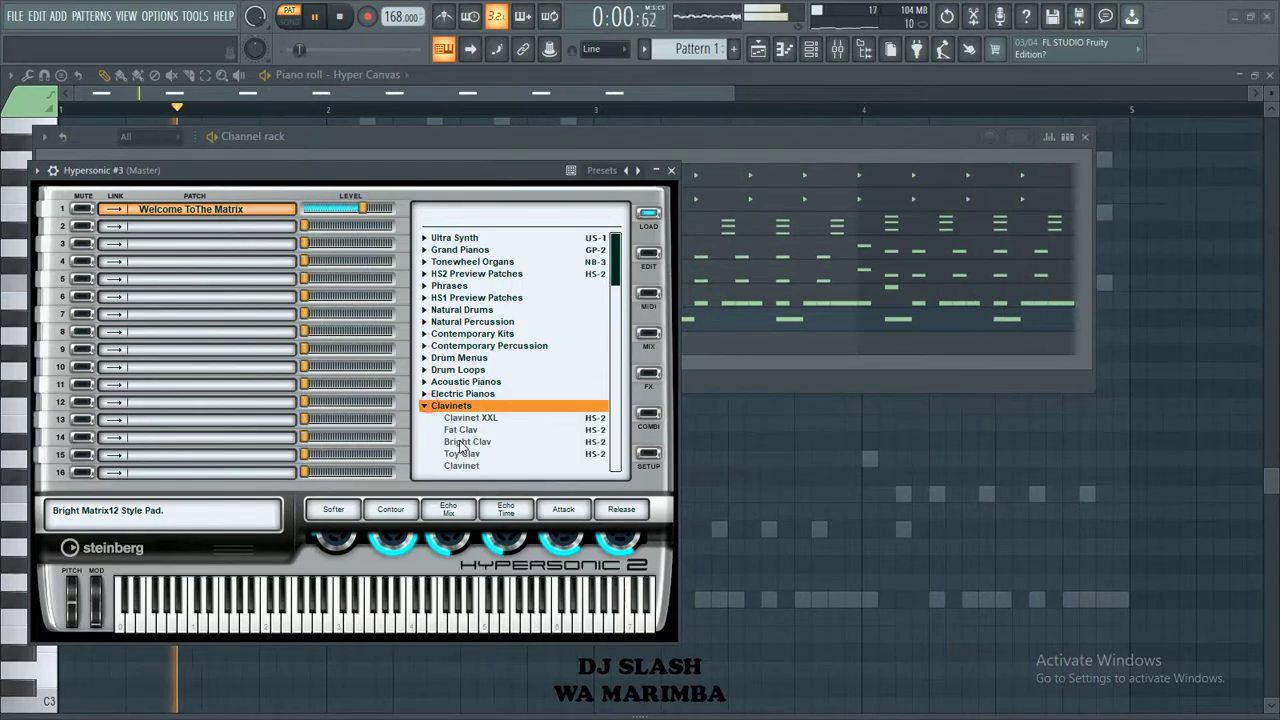
double_click(456, 419)
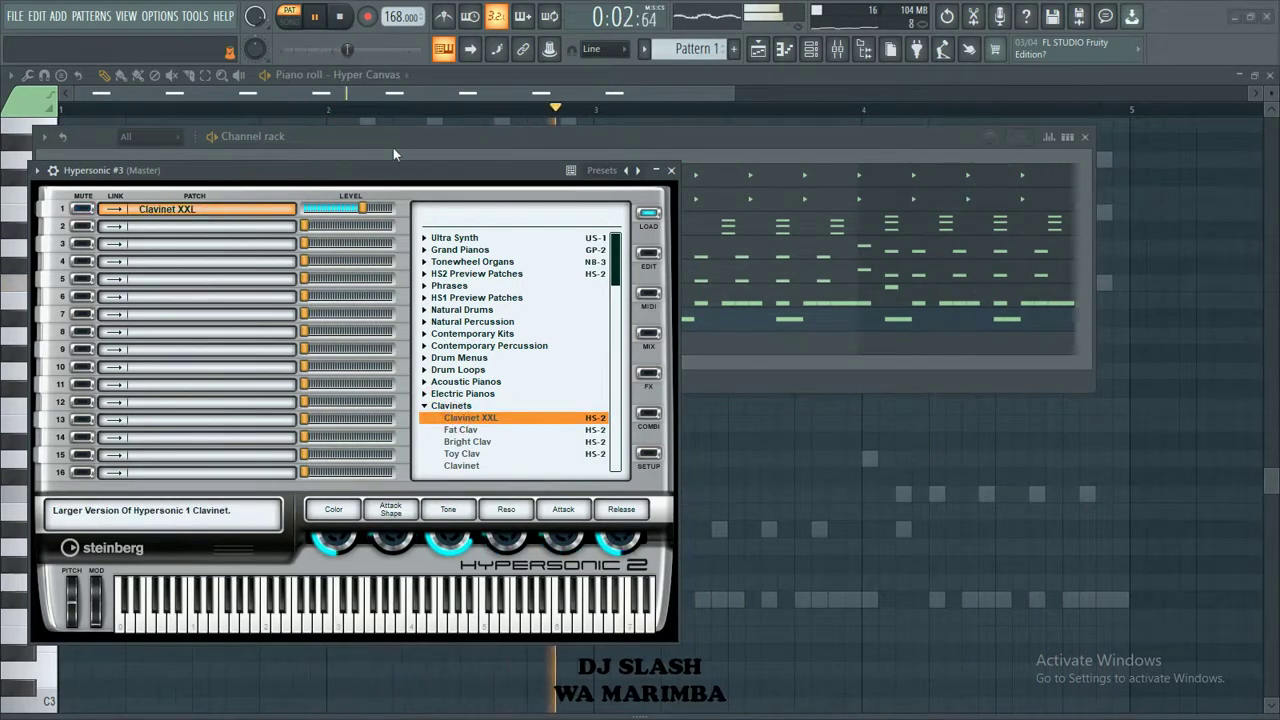
click(429, 139)
Step: Draw pairs of one-step C5 clavinet notes on steps 7-8 and 15-16 of bars 1 and 2 in Hypersonic #3
click(240, 355)
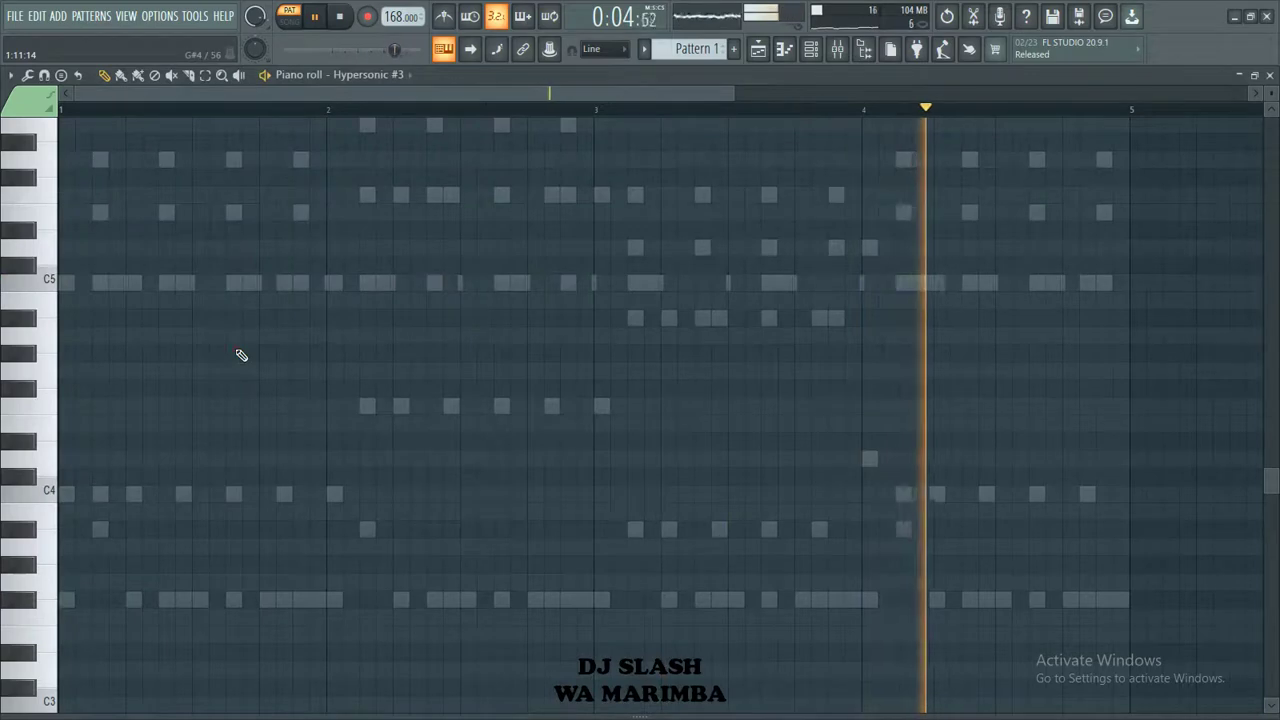
click(162, 283)
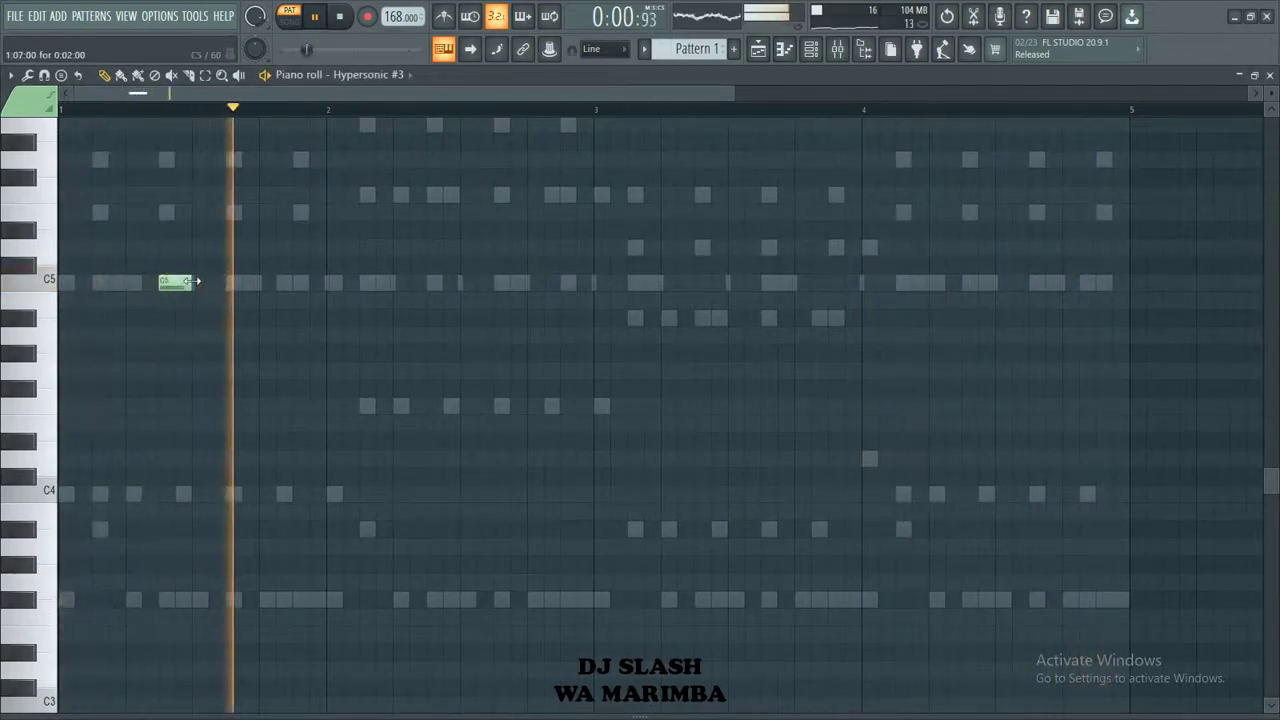
click(184, 284)
click(299, 283)
click(316, 283)
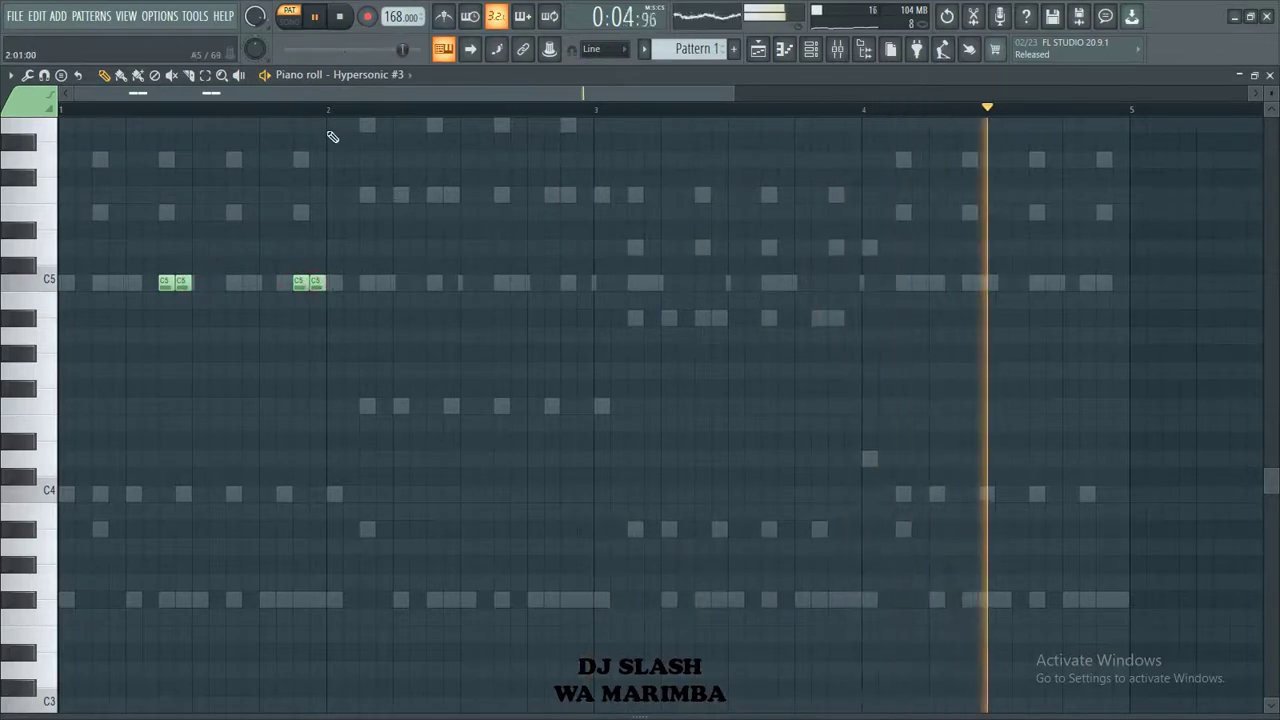
click(433, 283)
click(450, 283)
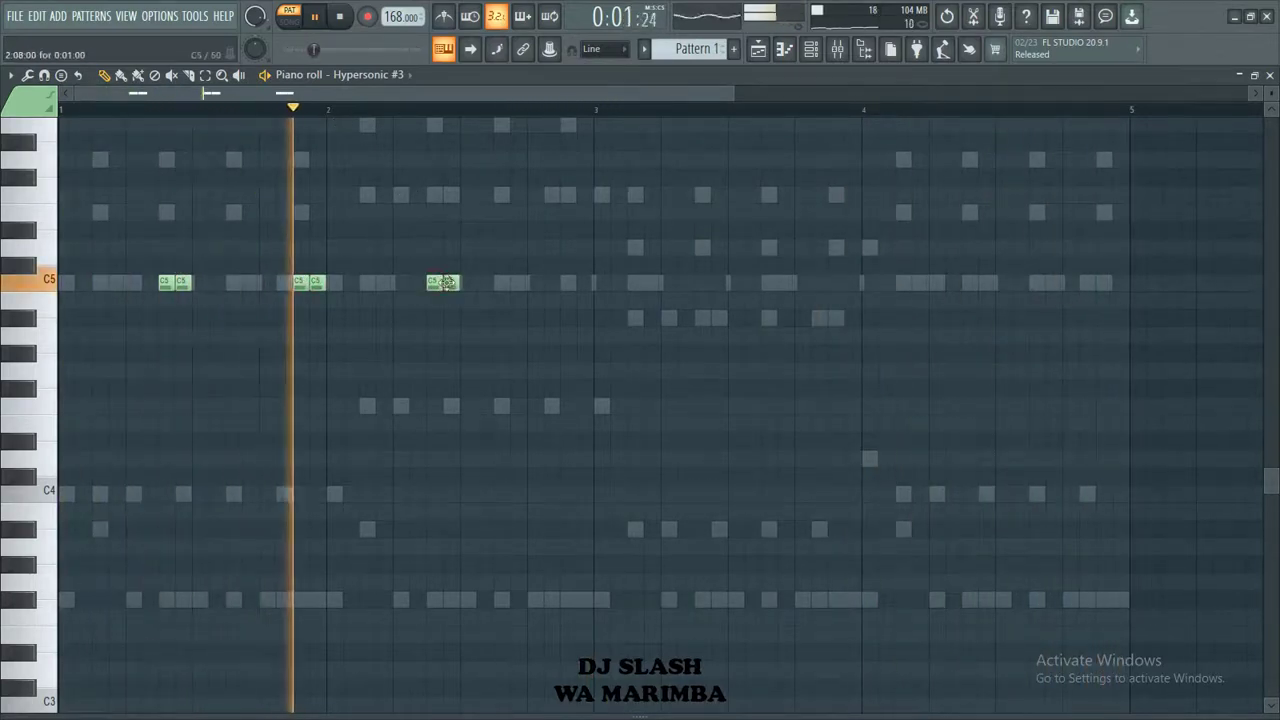
click(566, 283)
click(583, 283)
Step: Select the four C5 clavinet note pairs and copy them into bars 3 and 4
drag(601, 262, 92, 306)
drag(165, 281, 691, 270)
click(706, 249)
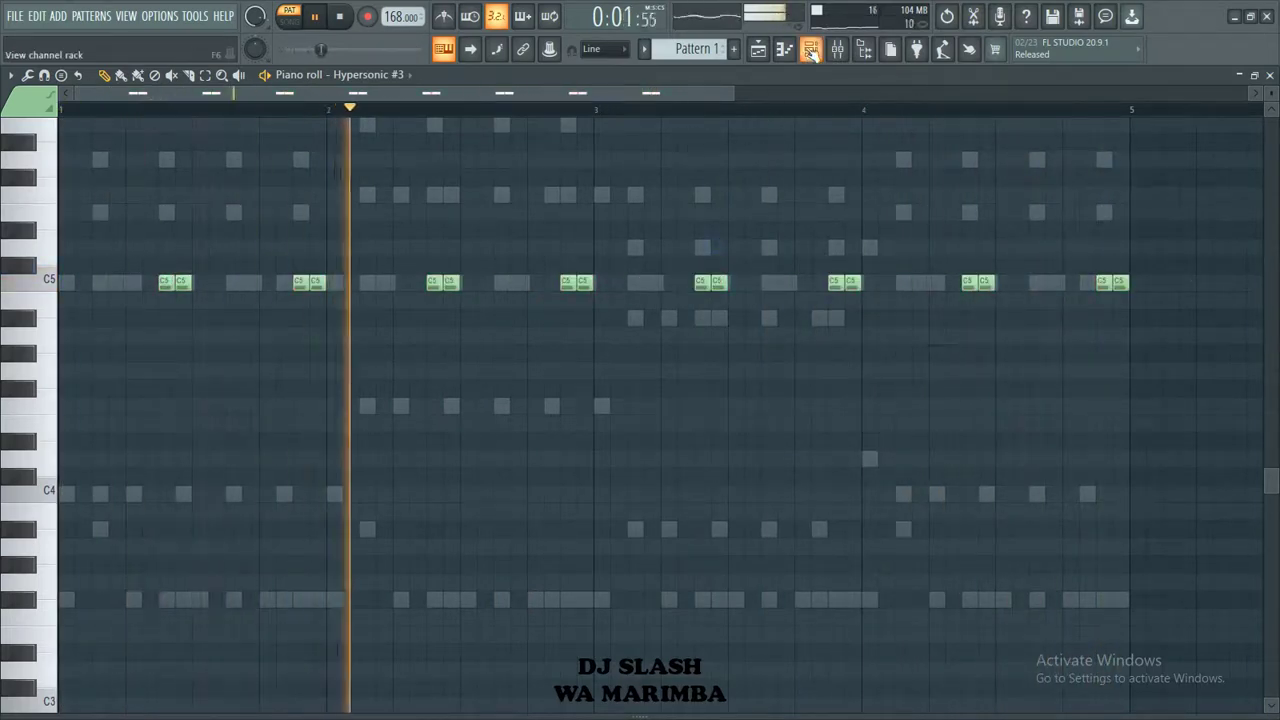
Step: Add a second Hyper Canvas instrument channel to the channel rack
key(F6)
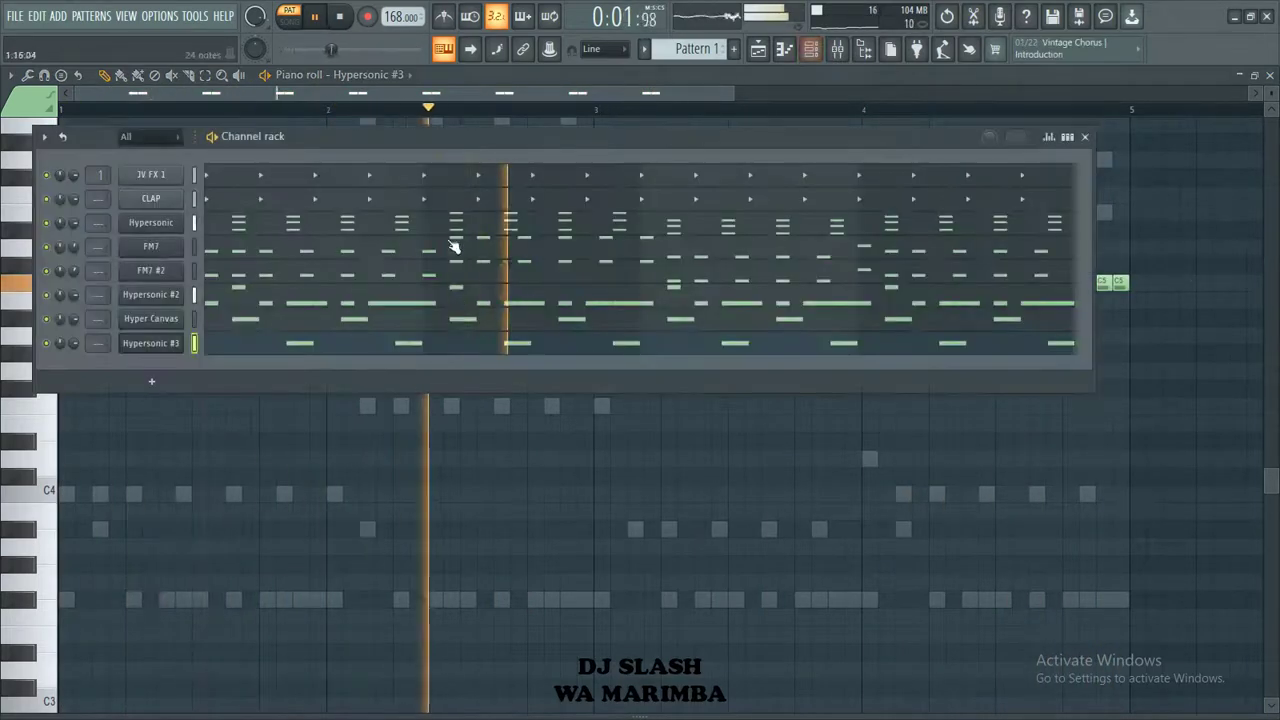
click(152, 380)
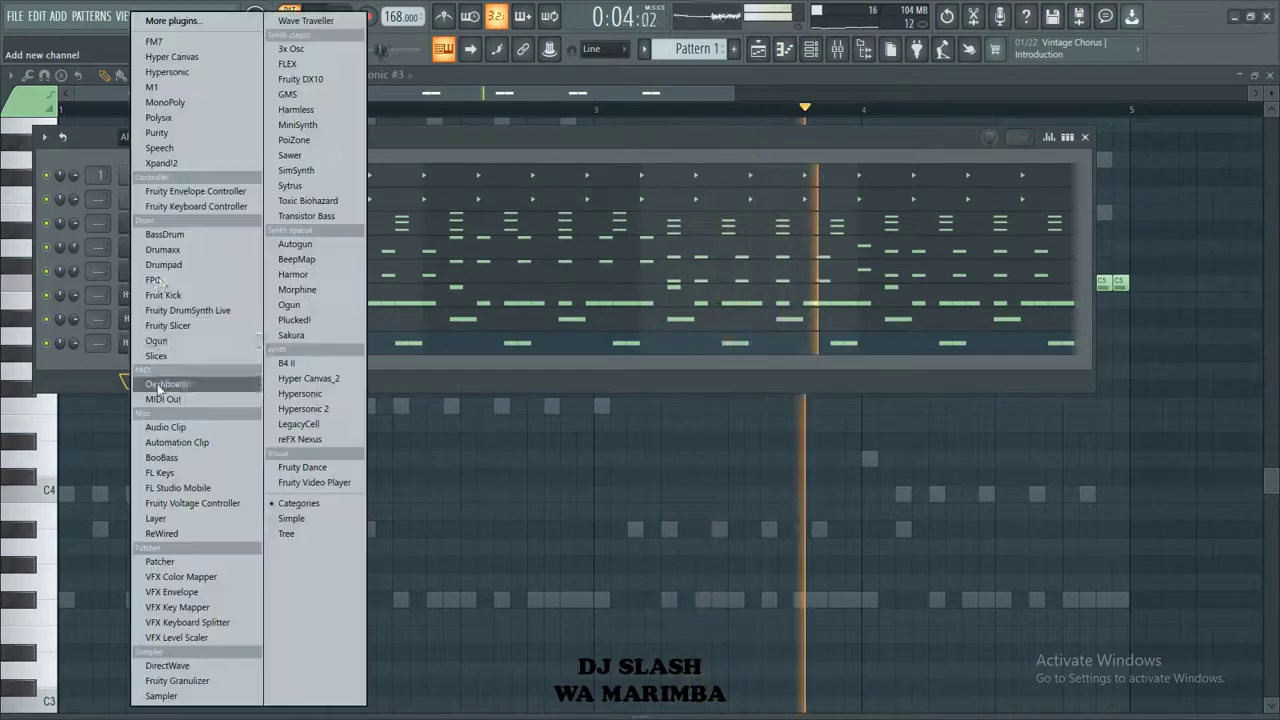
click(188, 56)
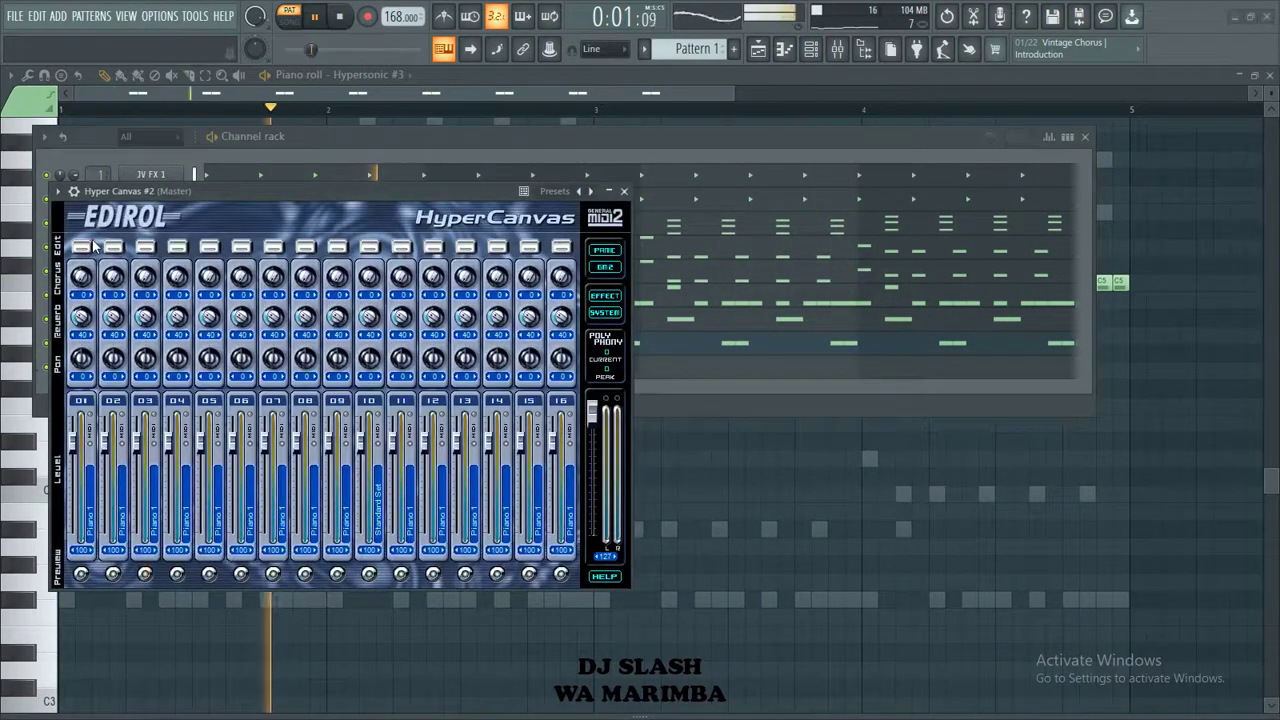
Step: Load the 084 000 Chiffer Lead synth lead preset on part 01 of Hyper Canvas #2 and close the plugin window
click(114, 247)
click(316, 330)
mouse_move(380, 336)
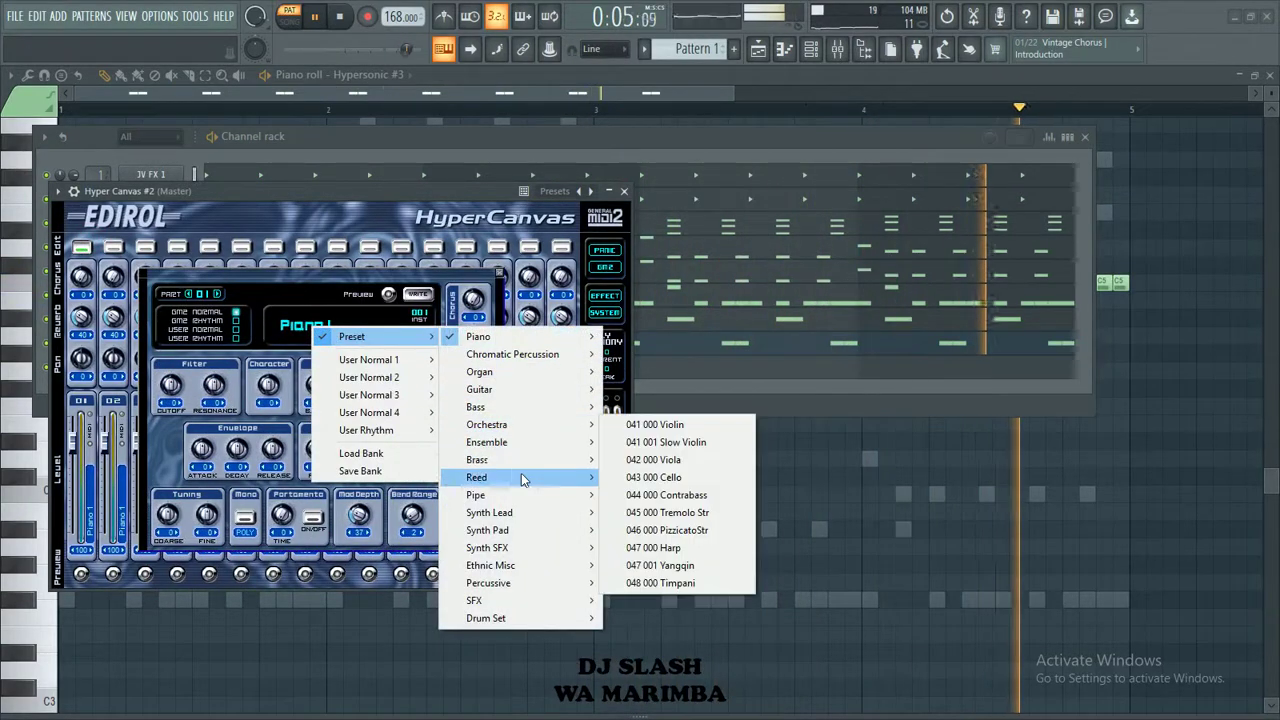
click(350, 15)
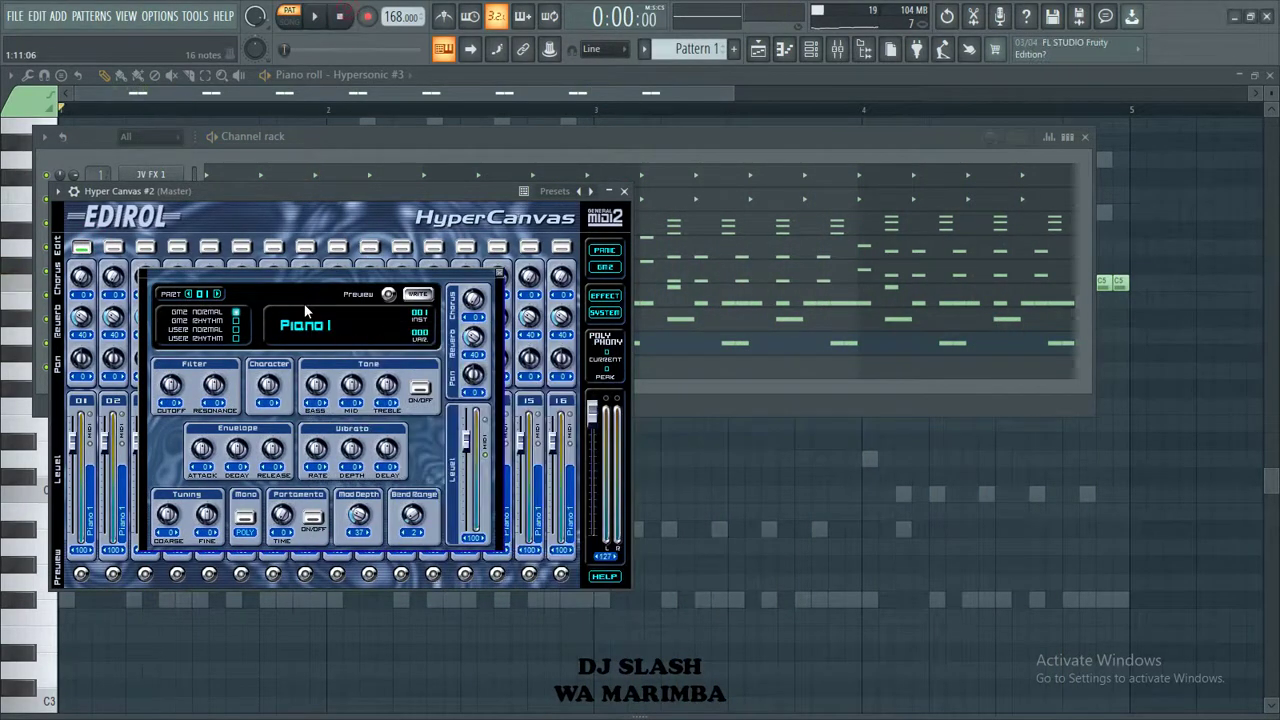
click(311, 329)
mouse_move(392, 345)
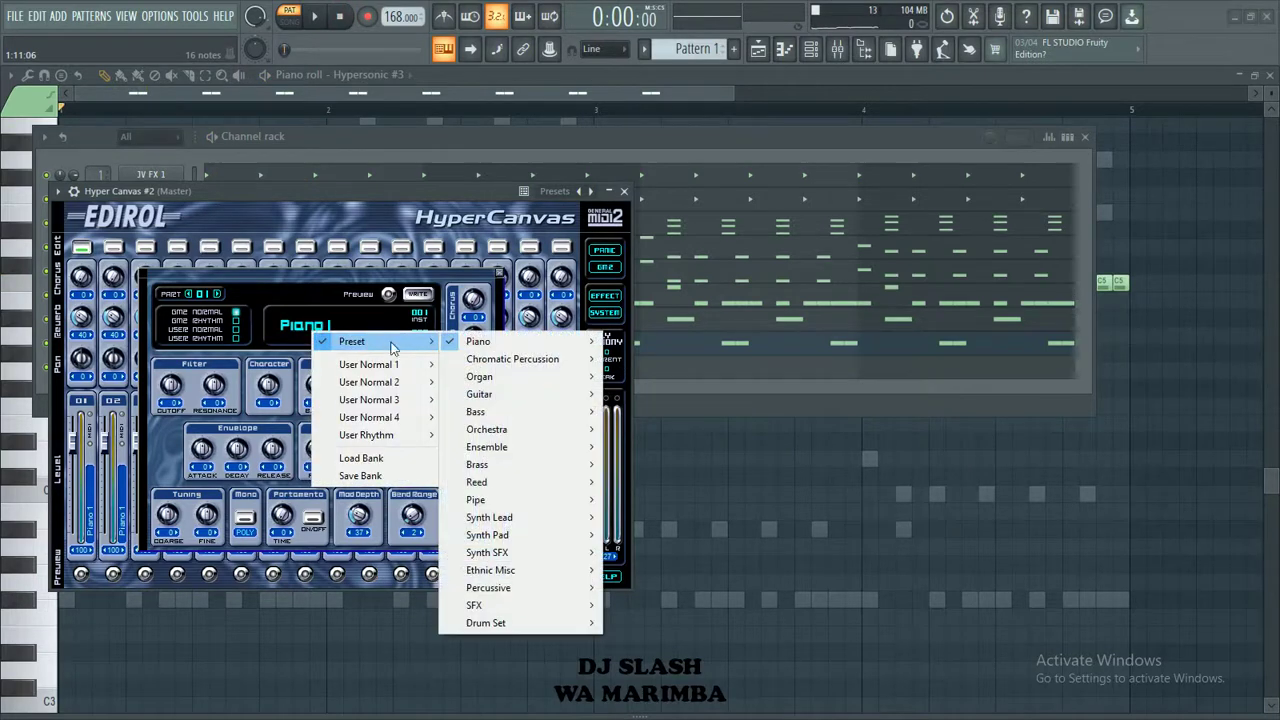
mouse_move(547, 526)
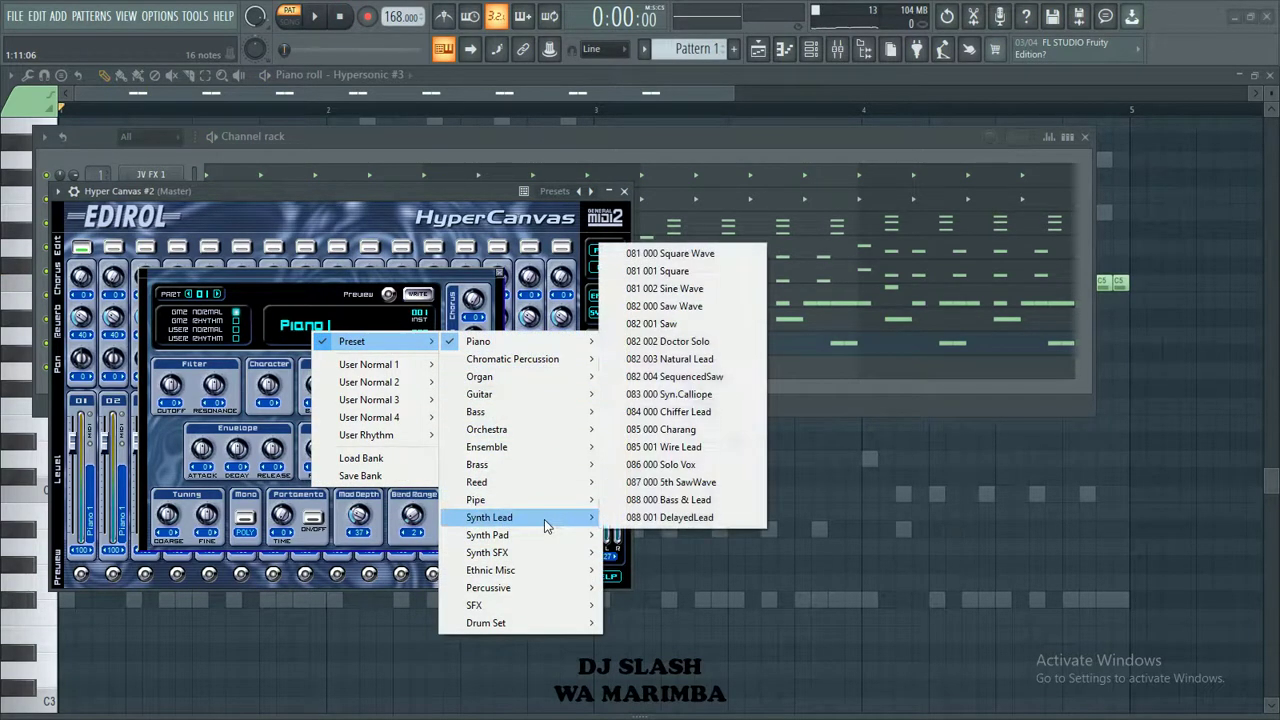
click(655, 418)
click(624, 191)
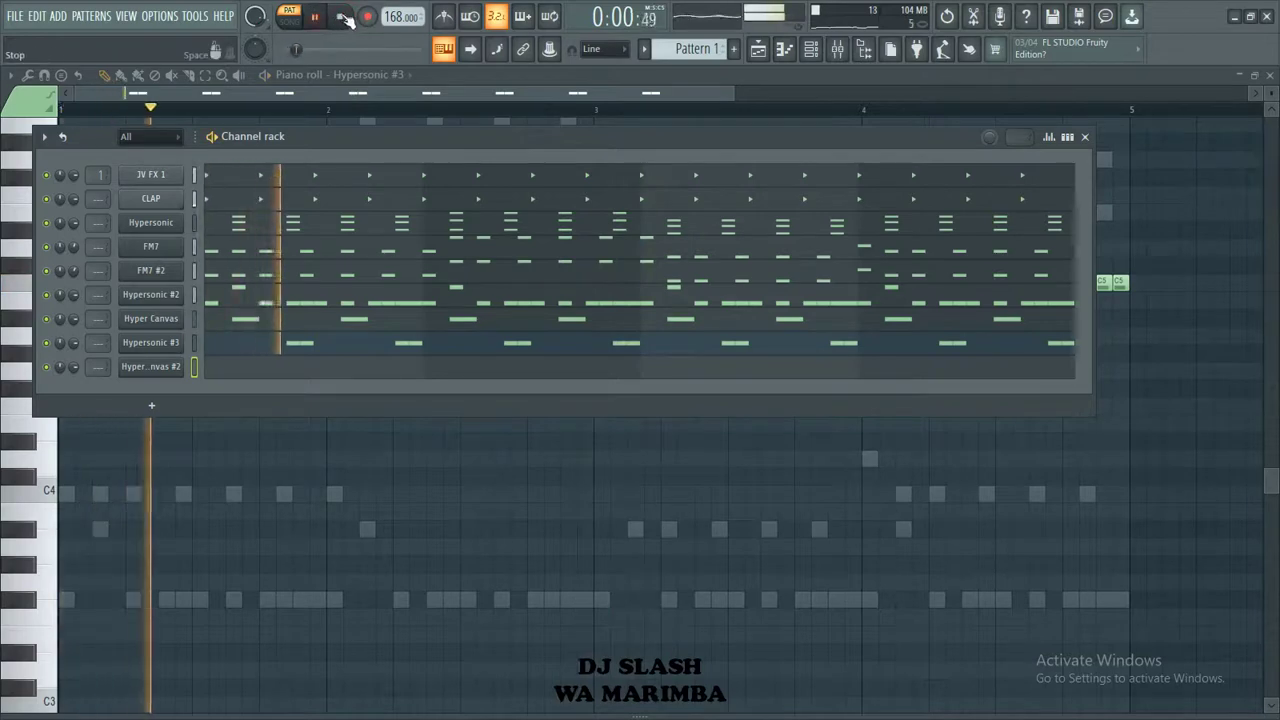
Step: Record a live melody into Hyper Canvas #2 over the playing pattern and open its notes for editing
click(368, 17)
click(624, 447)
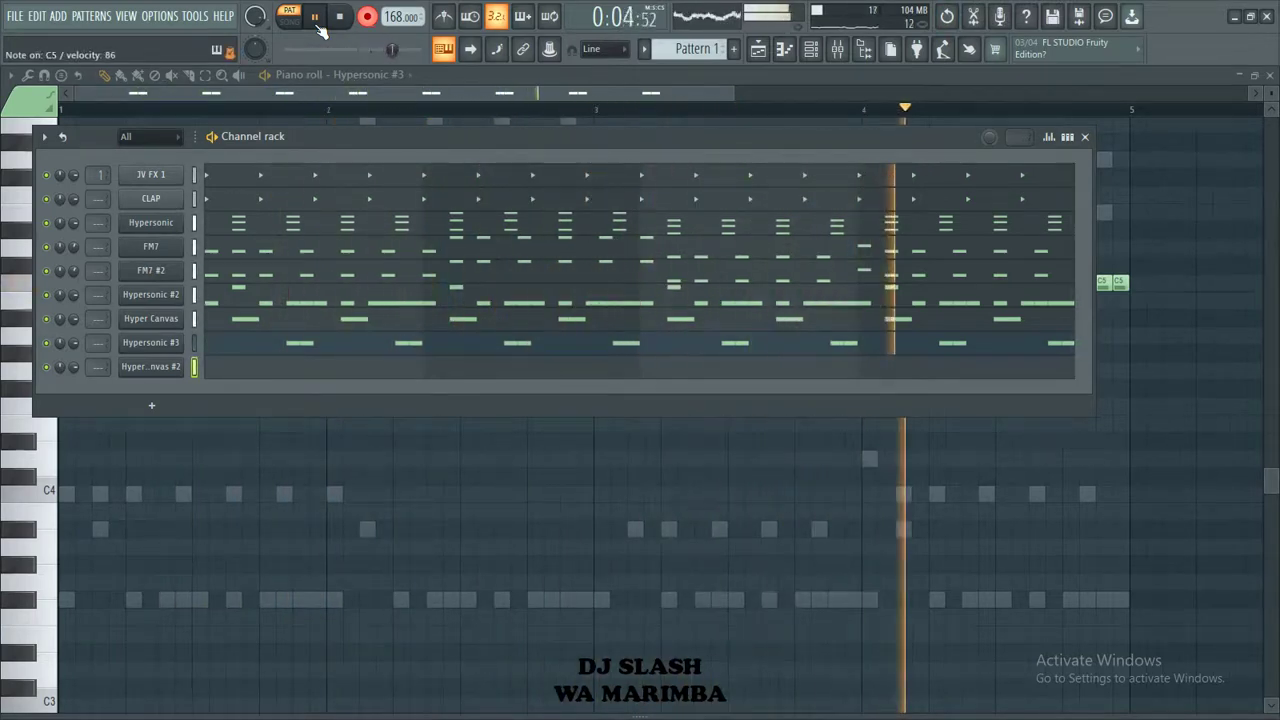
click(368, 17)
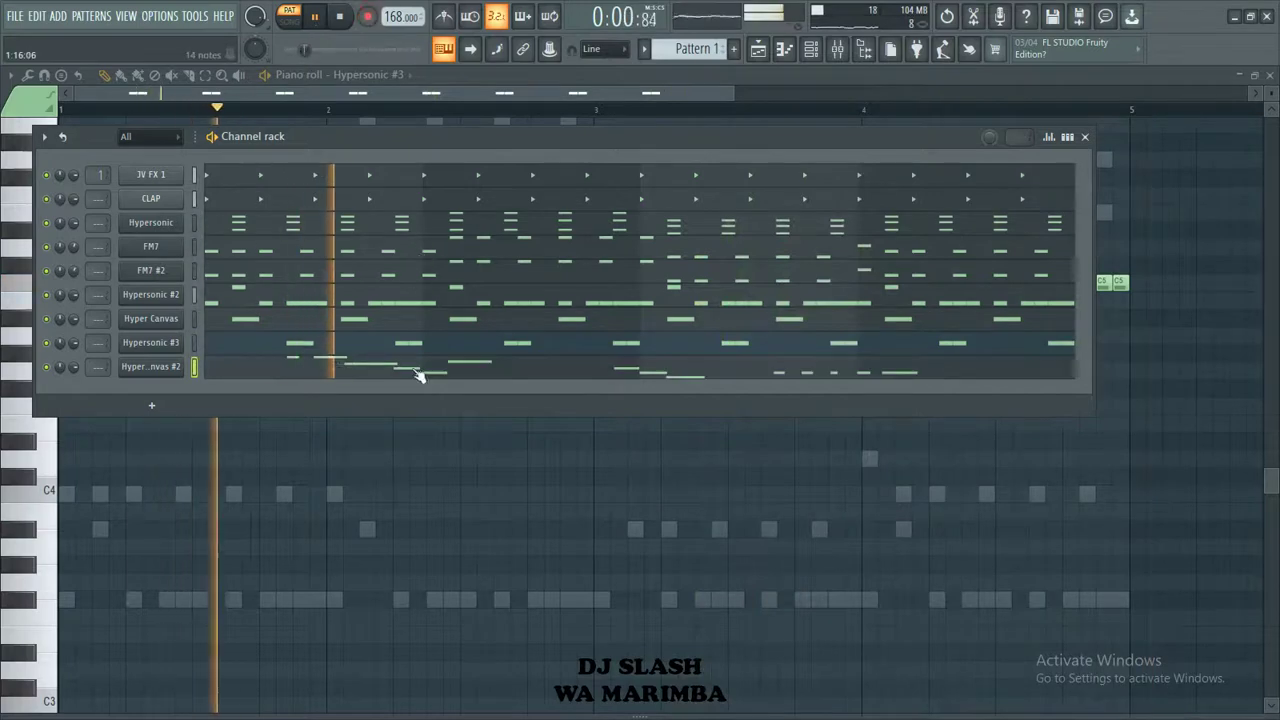
click(417, 369)
scroll(417, 372, up, 3)
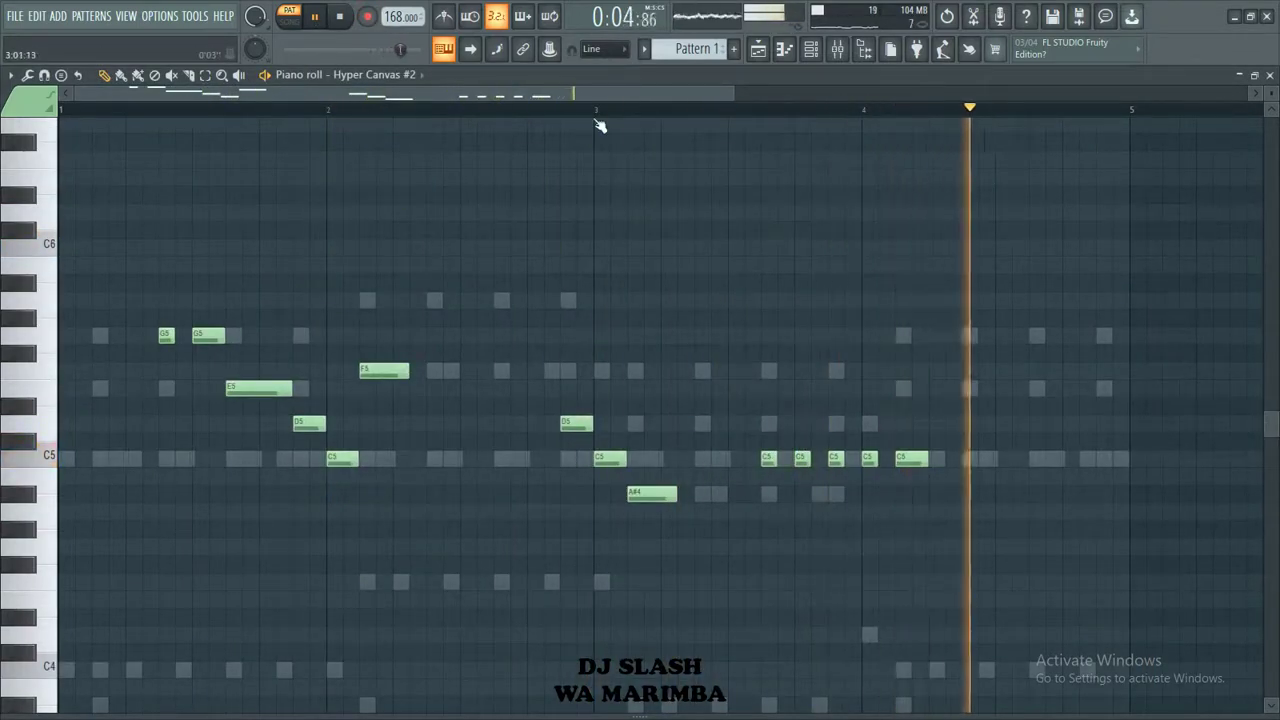
Step: Replace C5 with A#4 on step 11 and raise step 13 to D5 in bar 3; replace bar 4's step 3 C5 with E5
right_click(768, 457)
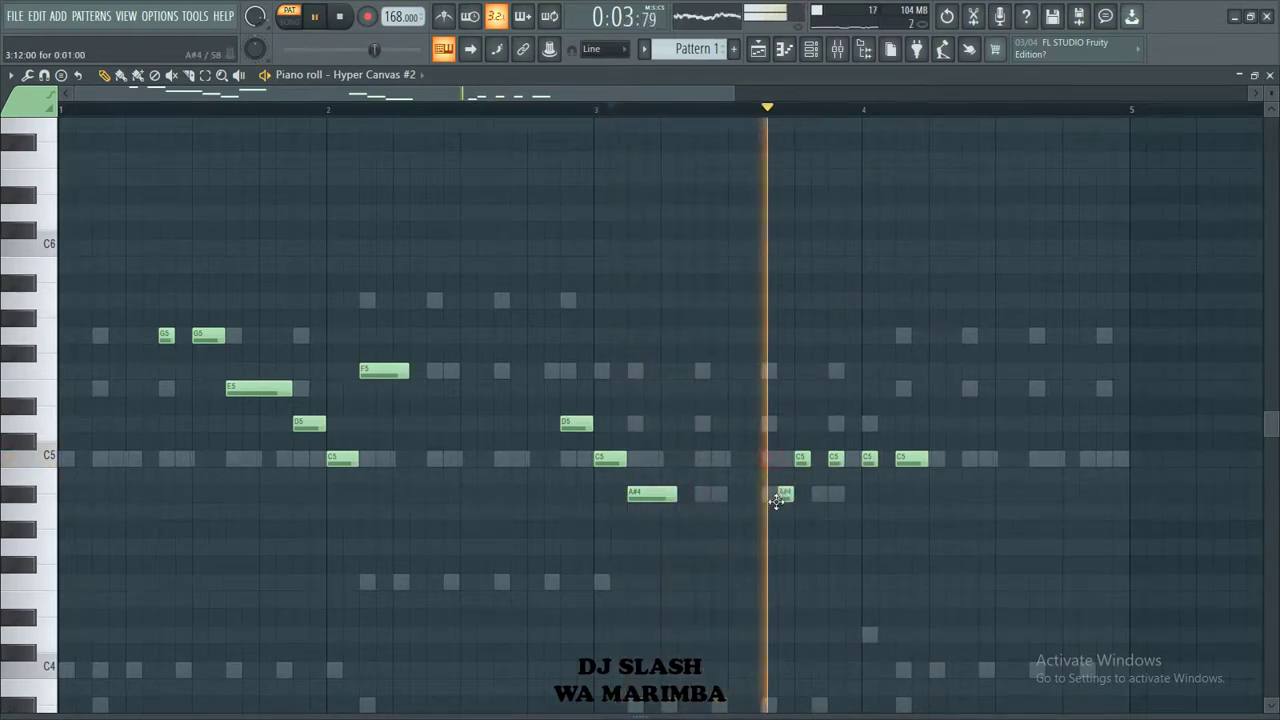
click(768, 494)
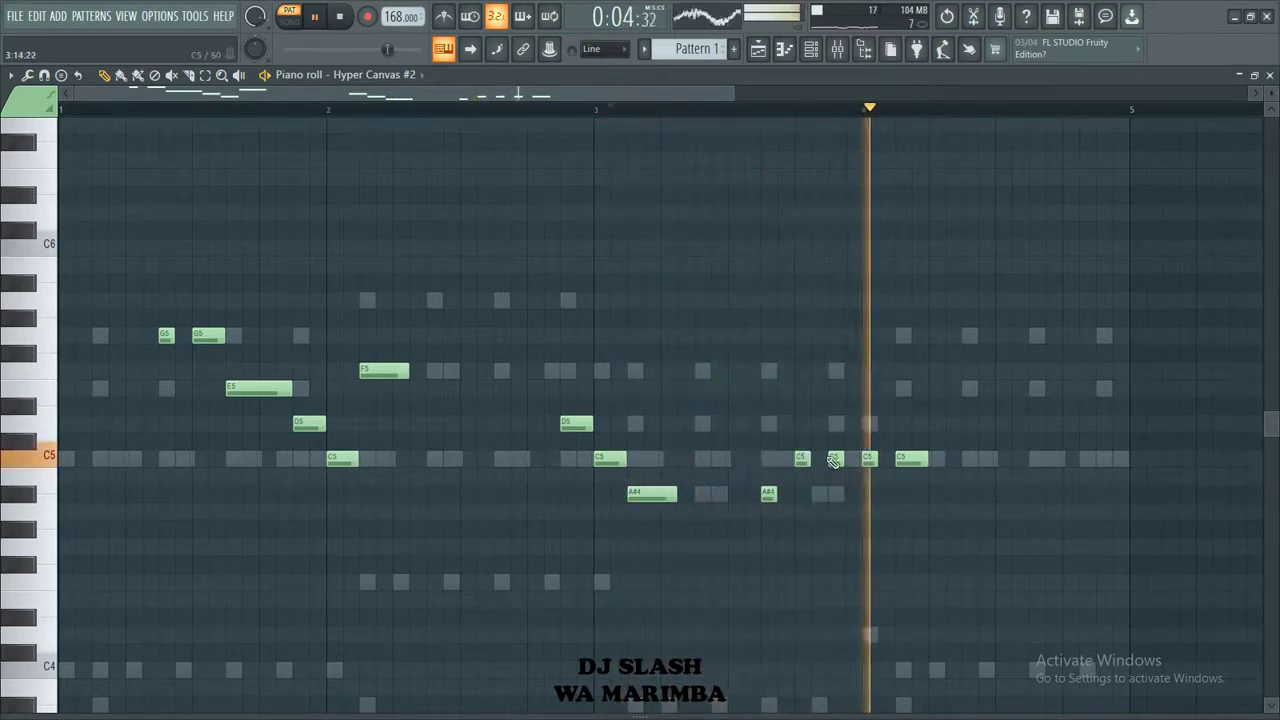
drag(800, 458, 800, 423)
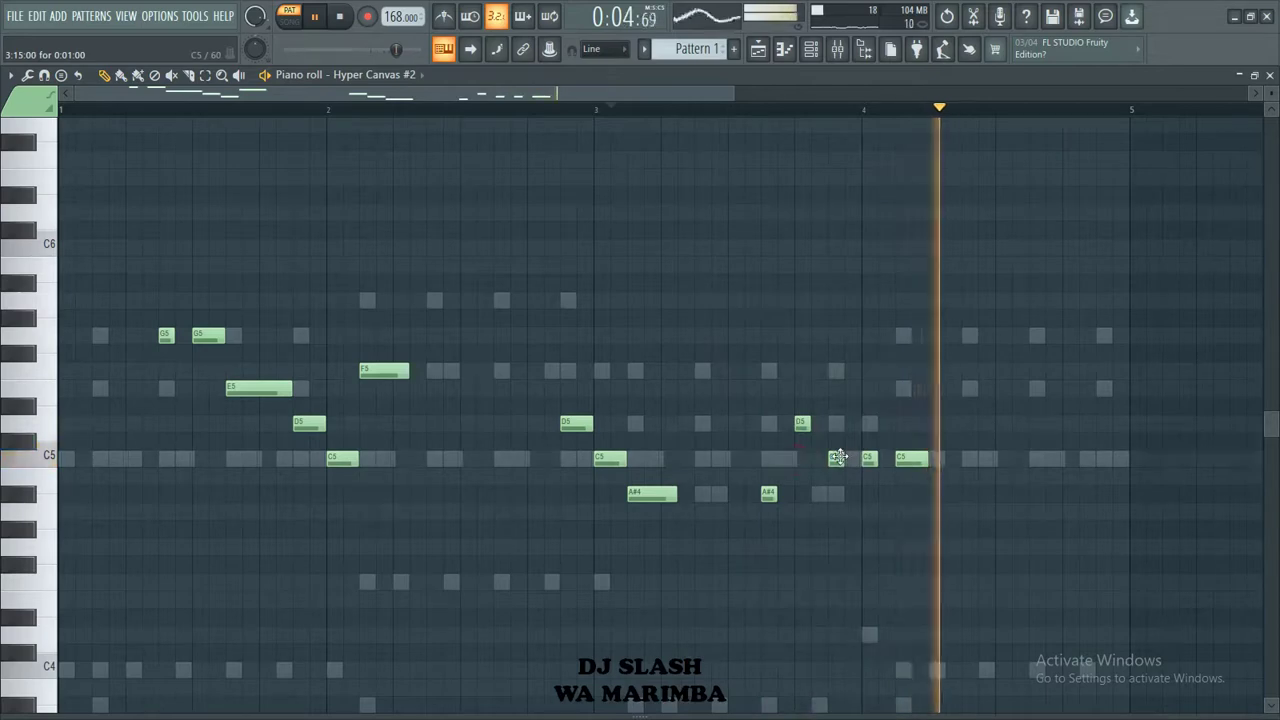
click(903, 388)
right_click(920, 457)
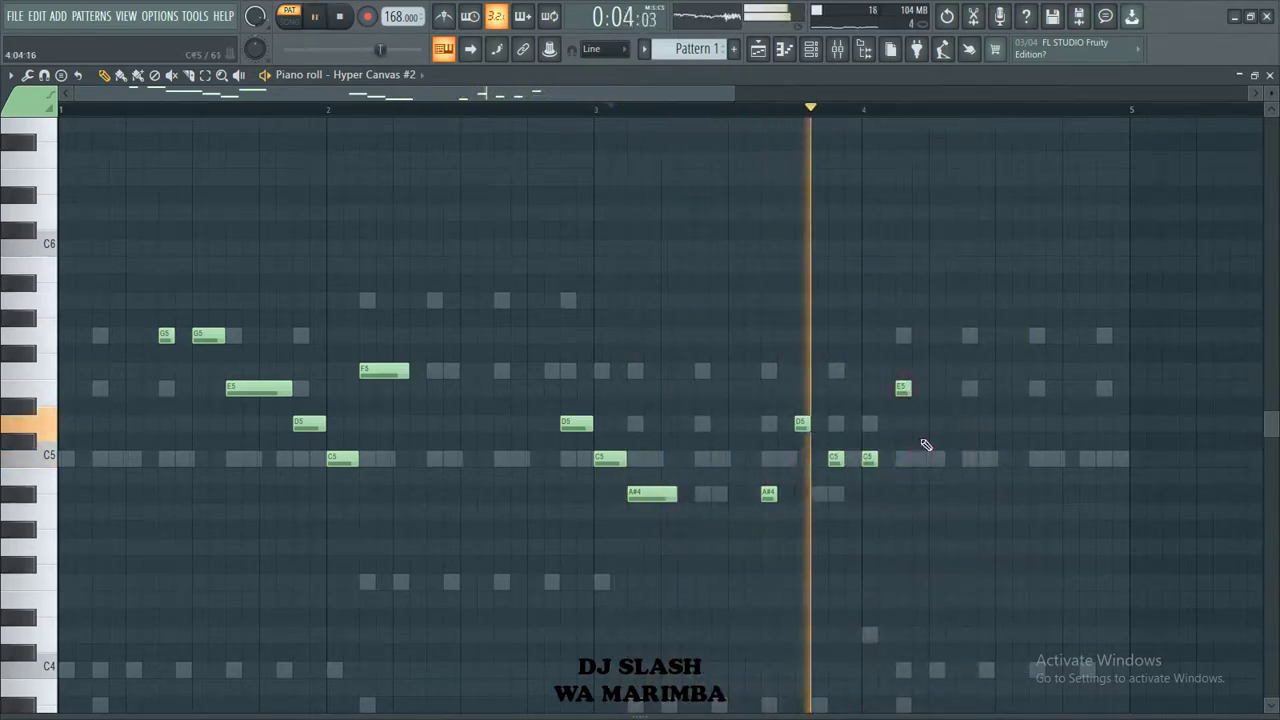
Step: Add one-step notes to bar 4 of the melody: D5 on step 6, C5 on steps 9 and 11, and E5 on step 15
key(space)
key(space)
click(952, 423)
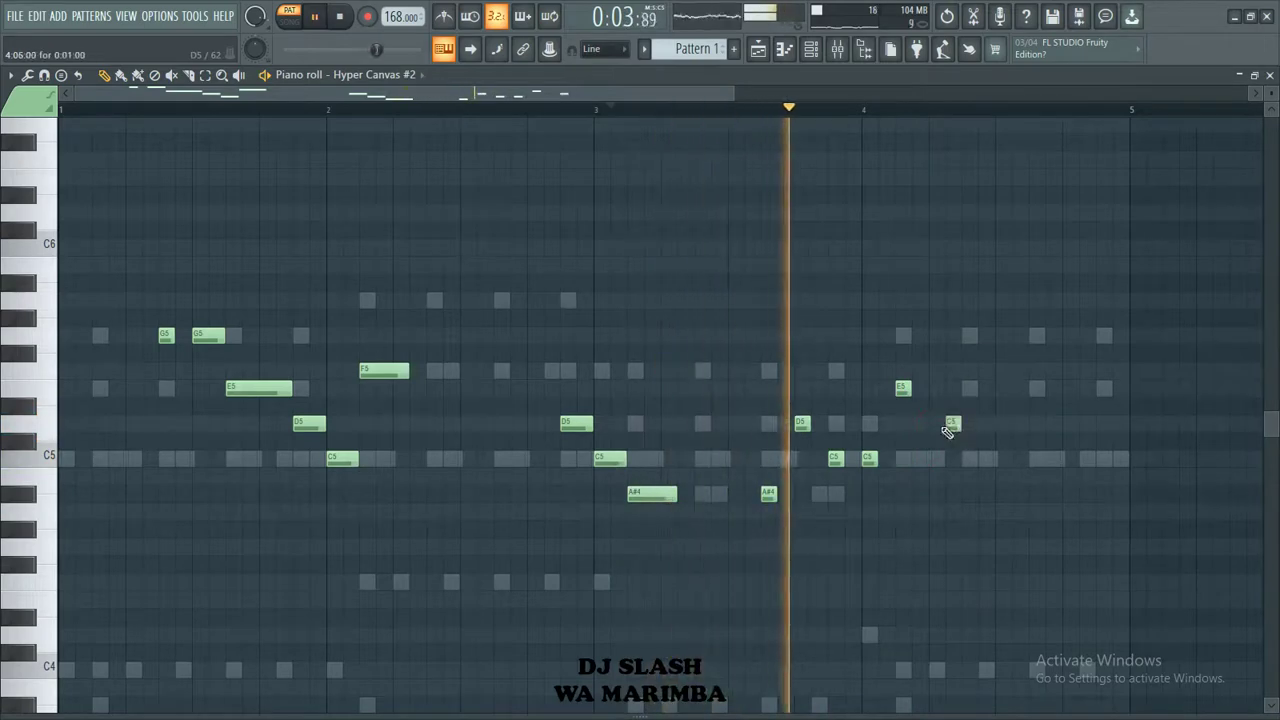
click(1002, 458)
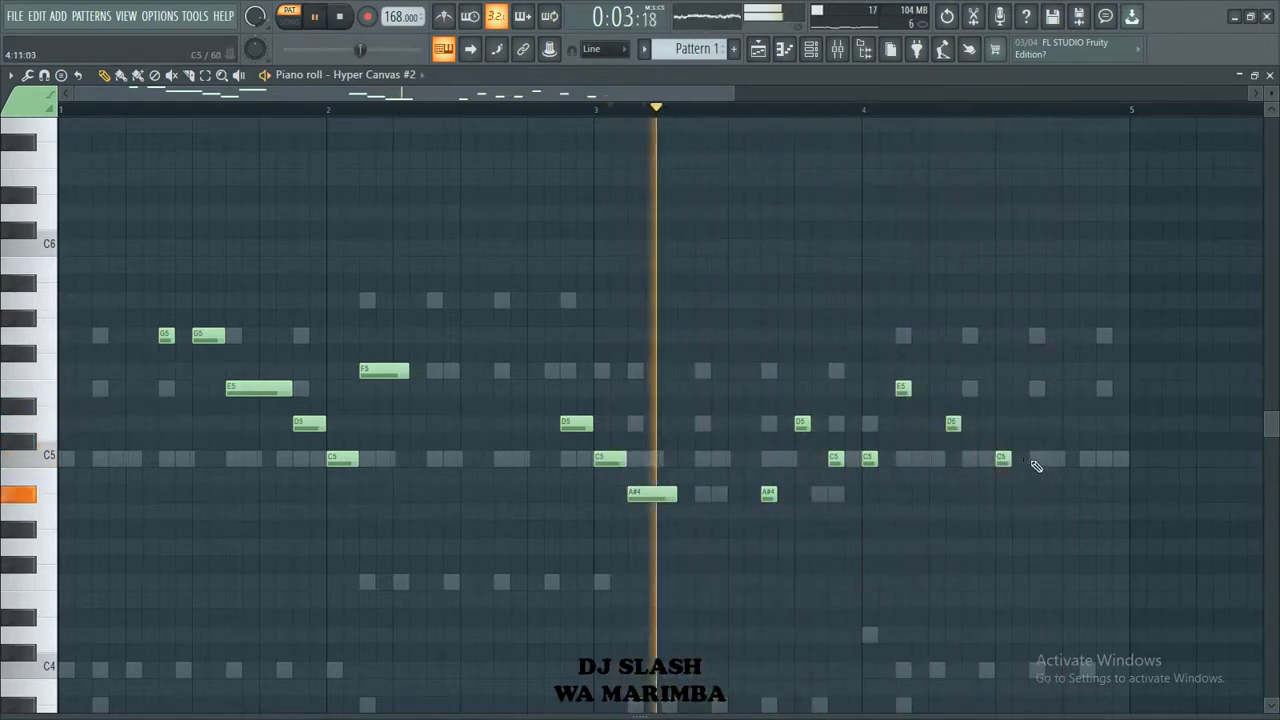
click(1034, 458)
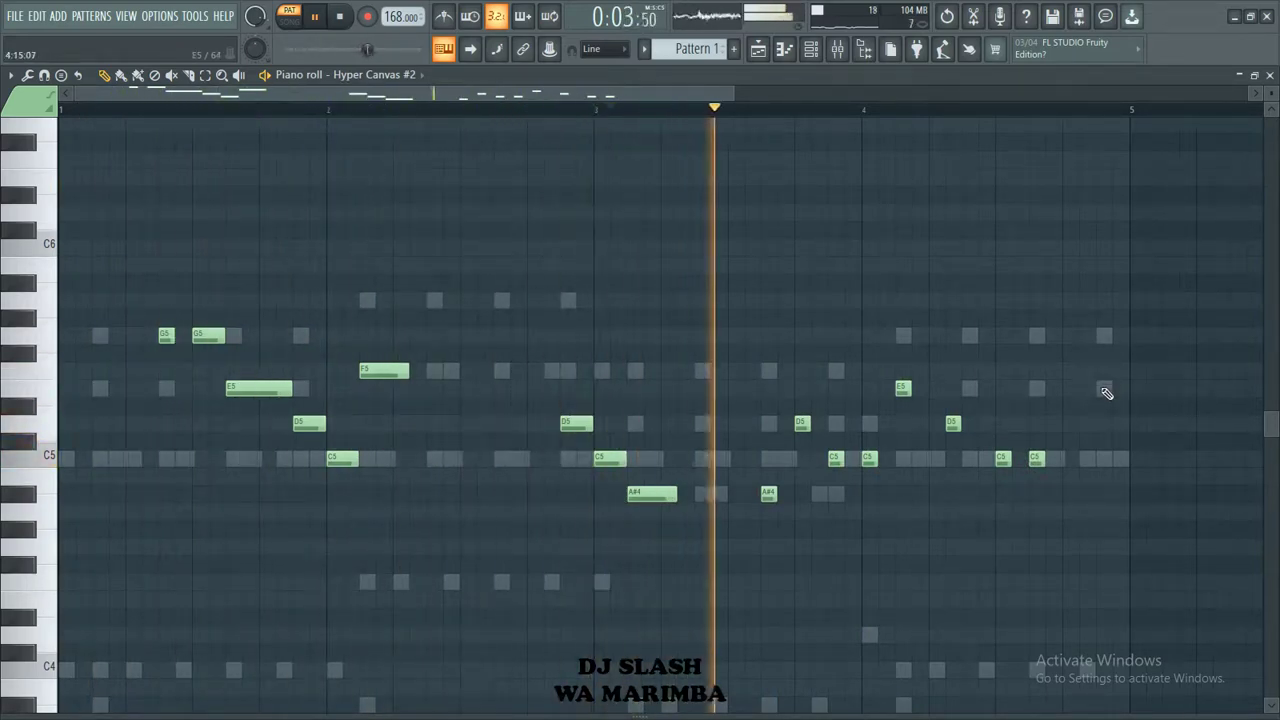
click(1103, 387)
Step: Start bar 1 of the melody with a one-step E5 on step 1, and two-step notes E5 on step 3 and D5 on step 5
click(100, 392)
click(66, 389)
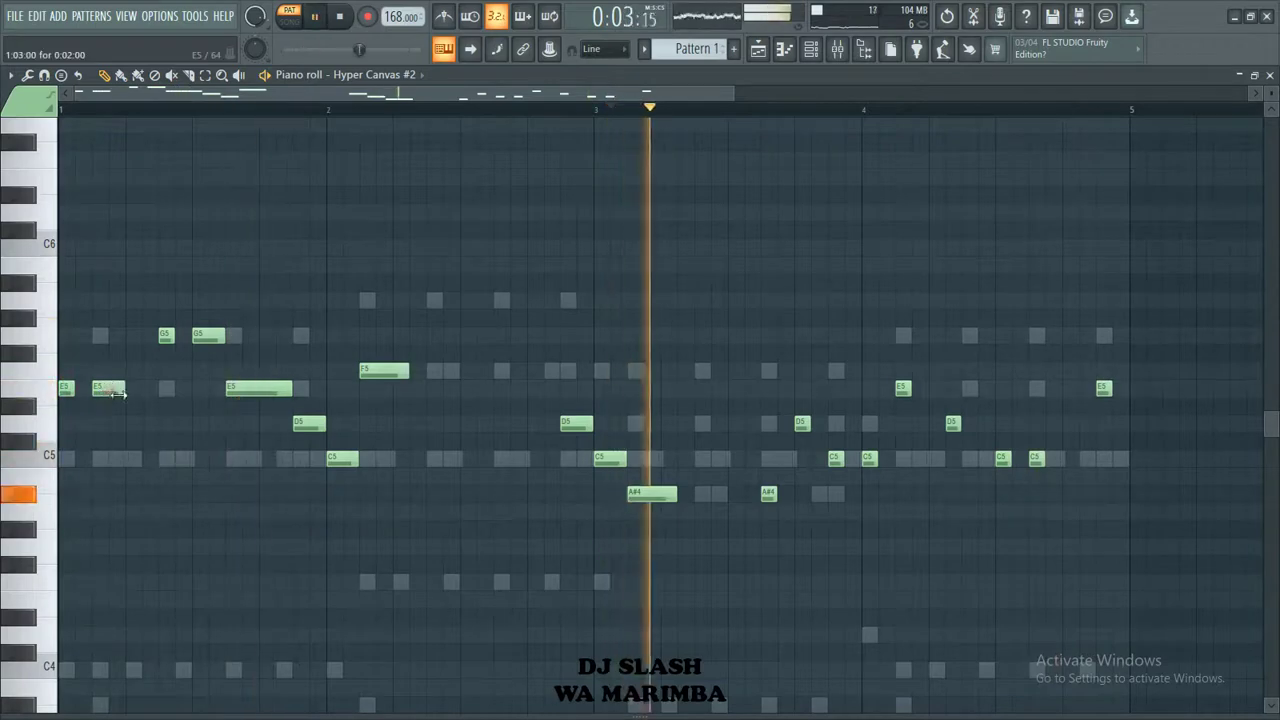
click(339, 17)
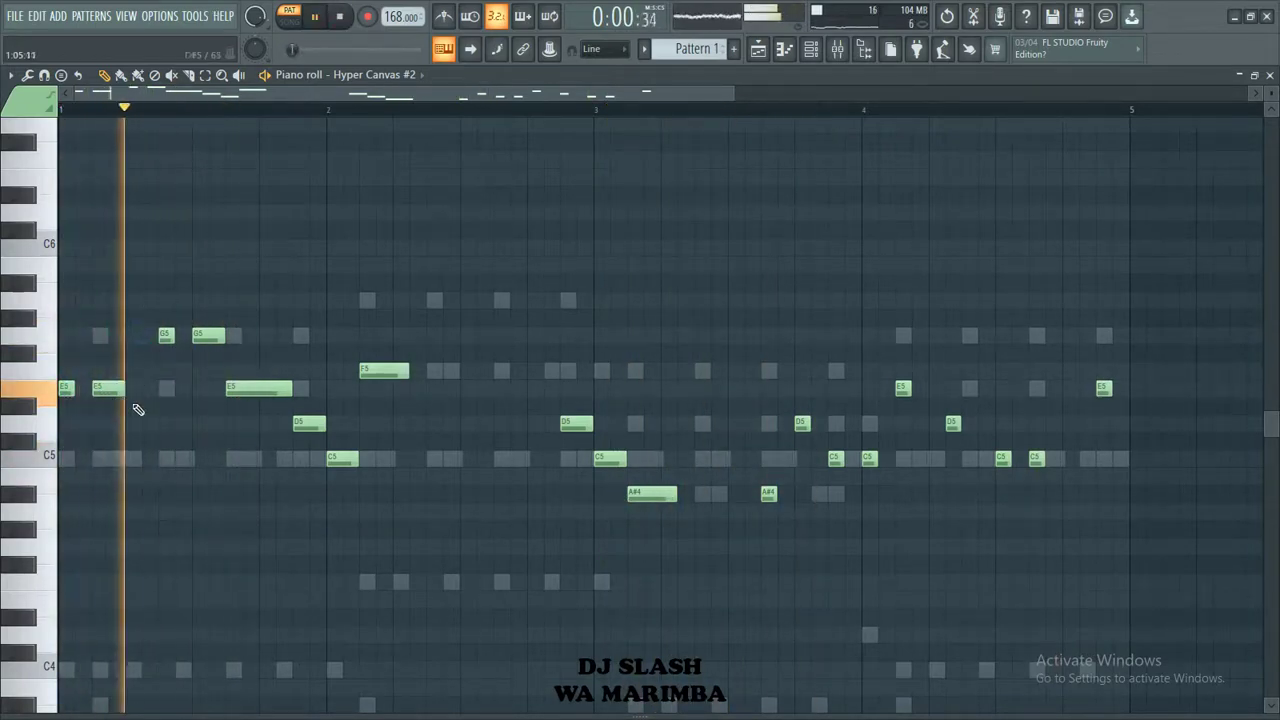
click(131, 423)
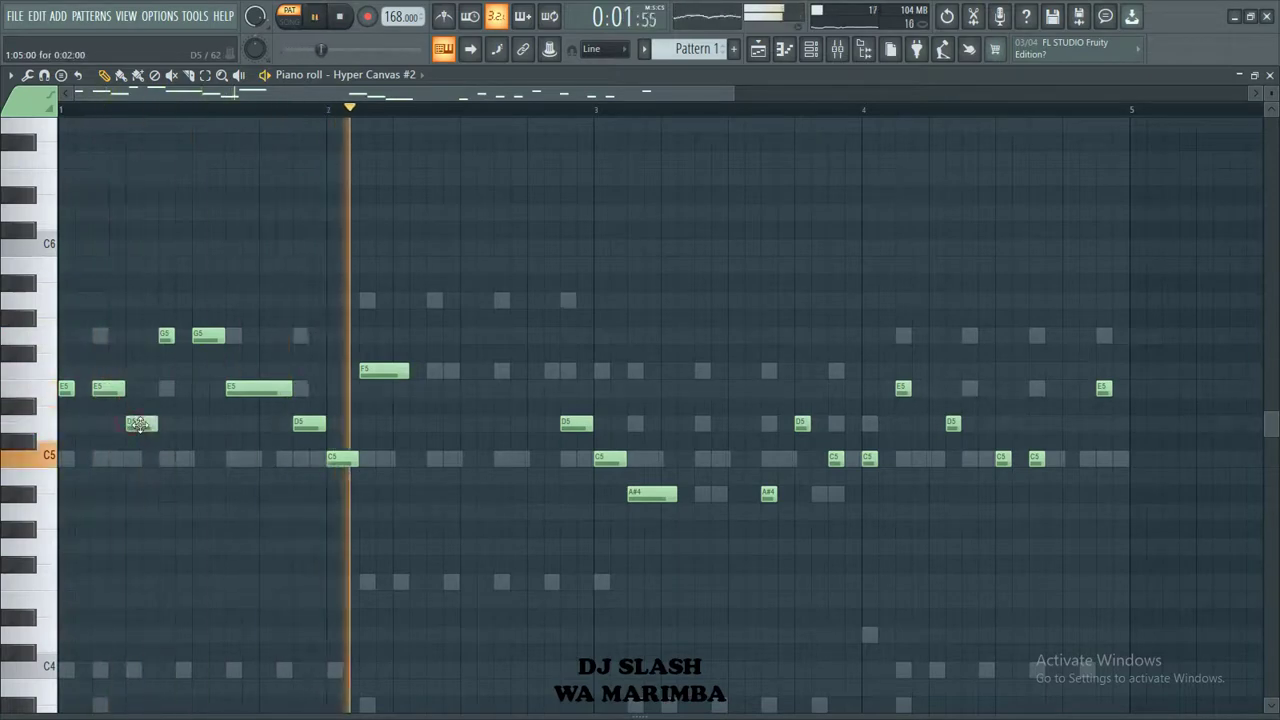
Step: Try the whole Hyper Canvas #2 melody in higher octaves, and return it to its original octave
key(ctrl+Up)
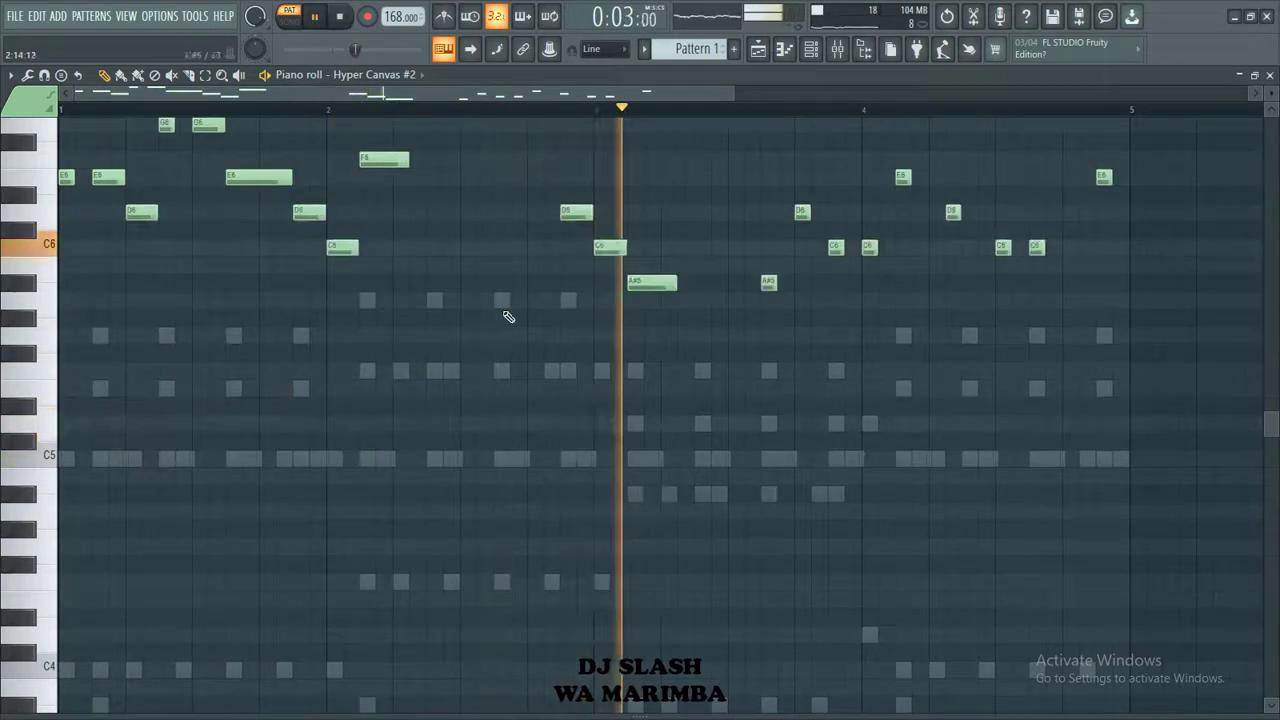
click(810, 50)
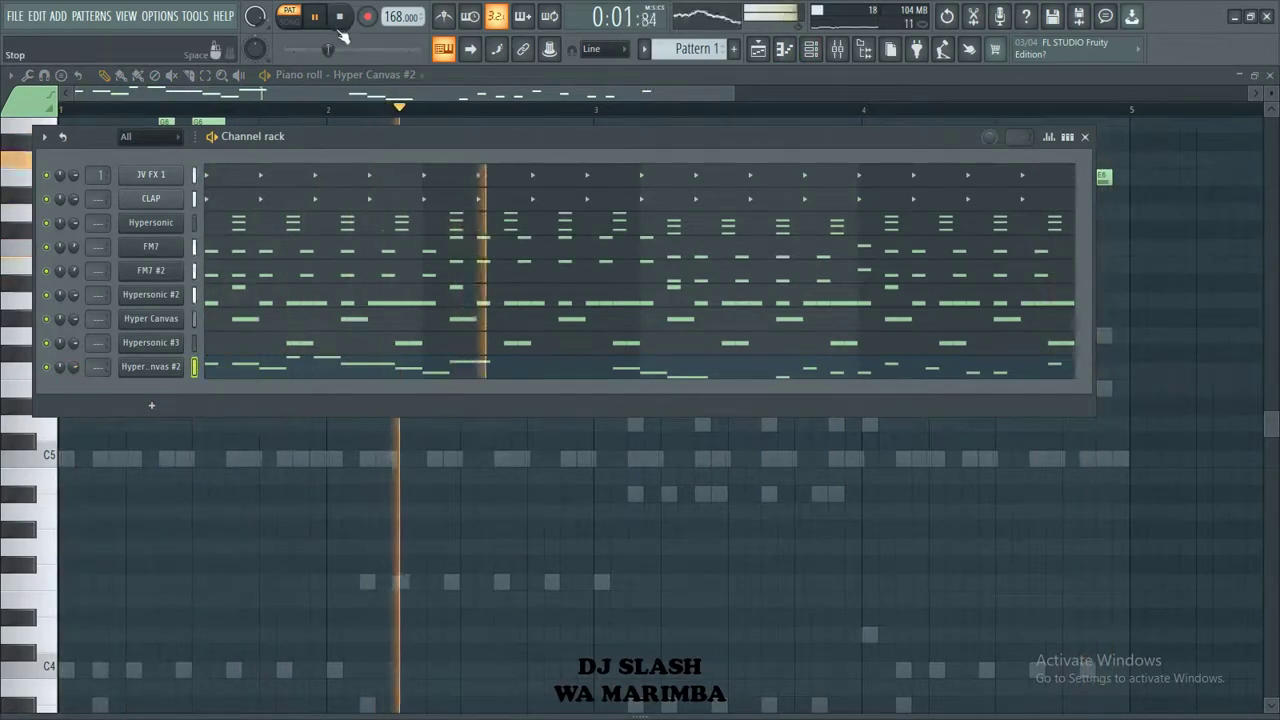
key(F6)
scroll(331, 391, up, 3)
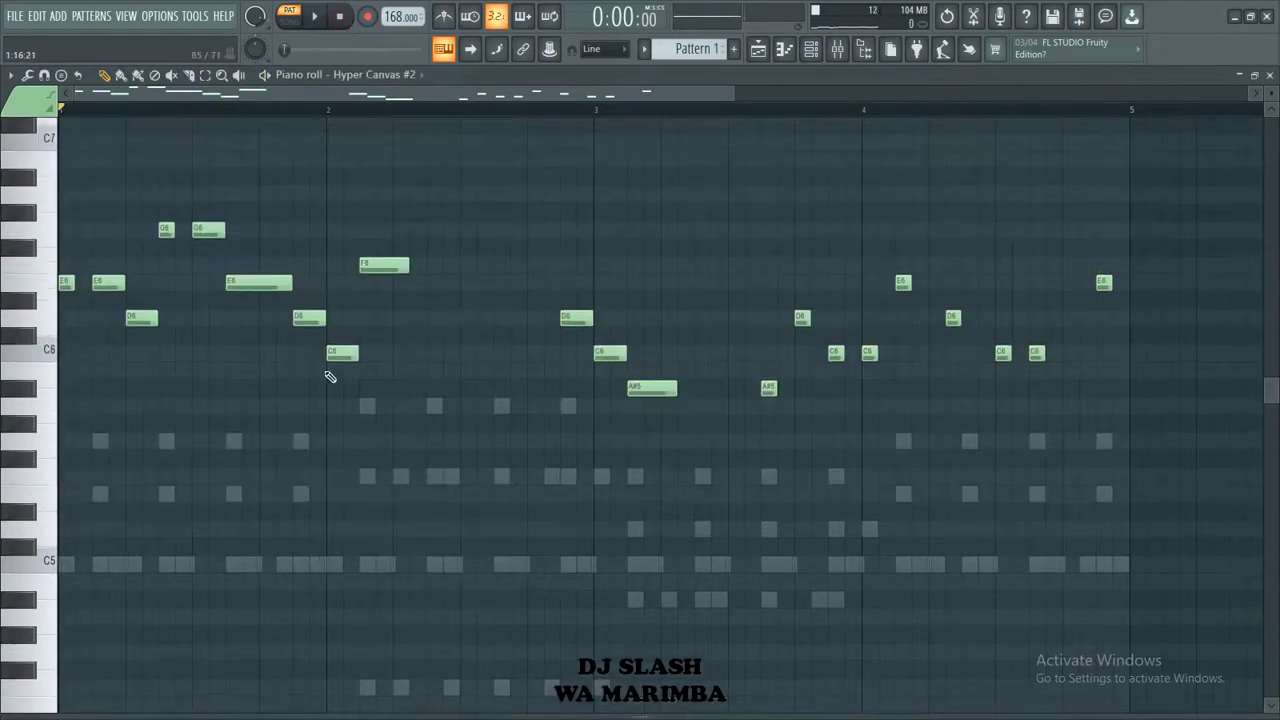
key(ctrl+Up)
key(ctrl+Down)
scroll(331, 375, down, 2)
key(ctrl+Down)
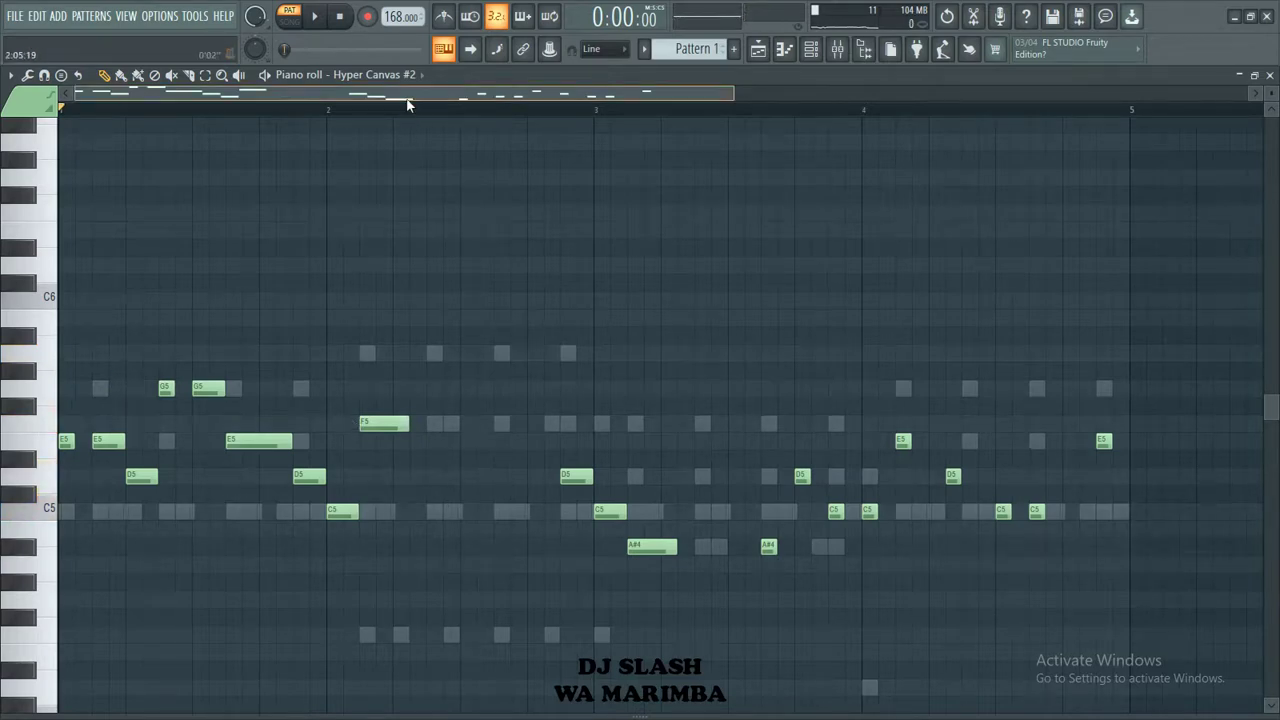
Step: Mute the FM7 and FM7 #2 channels, and view the Hypersonic chords before returning to the Hyper Canvas #2 notes
click(814, 55)
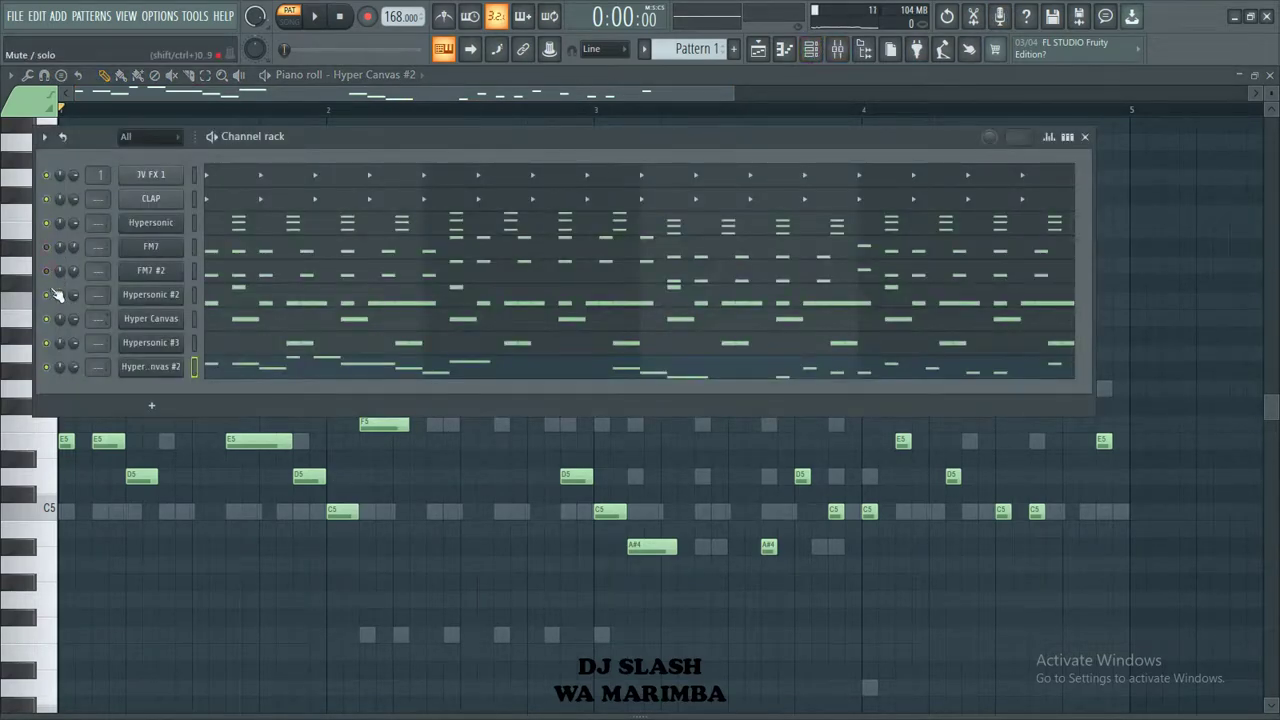
key(F6)
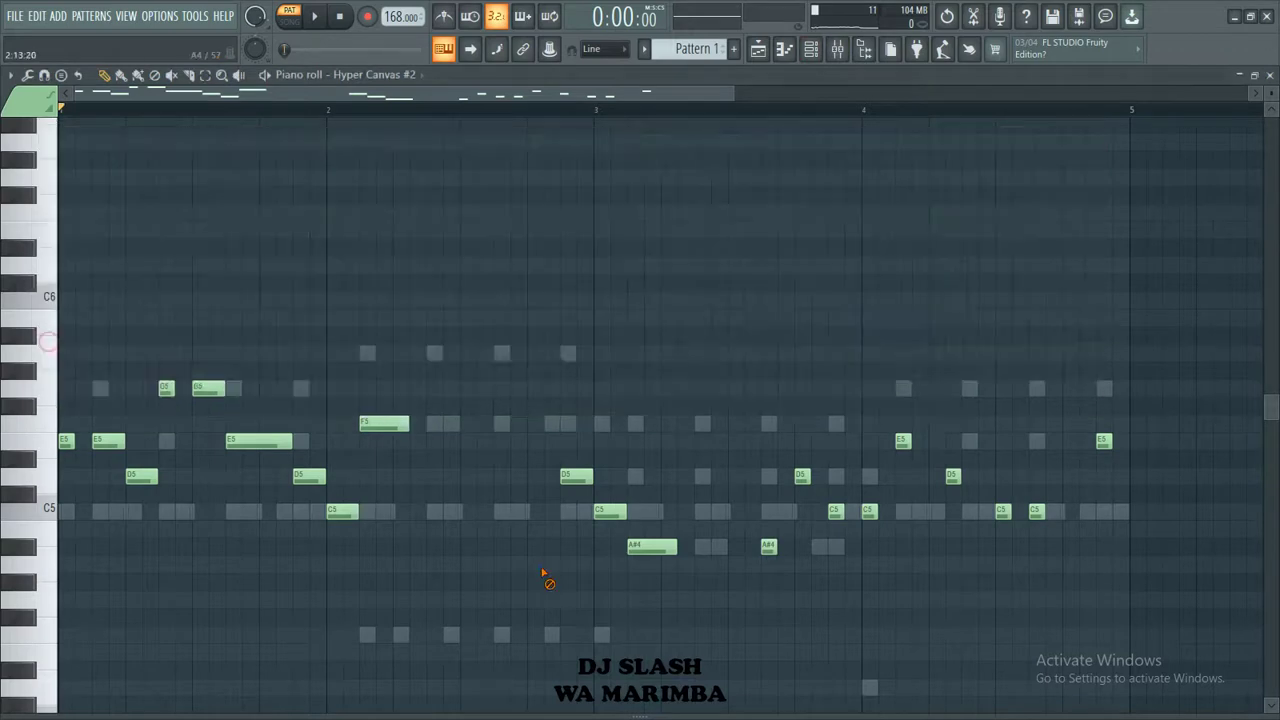
click(811, 49)
click(246, 233)
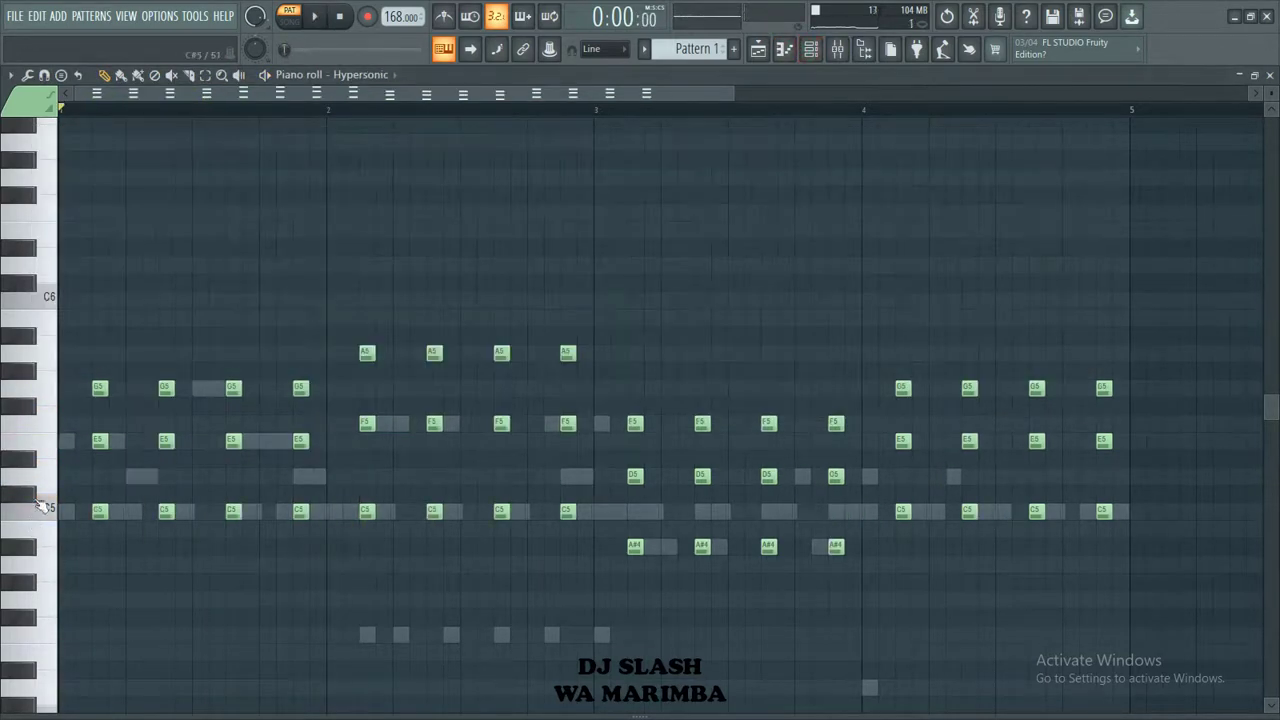
click(380, 78)
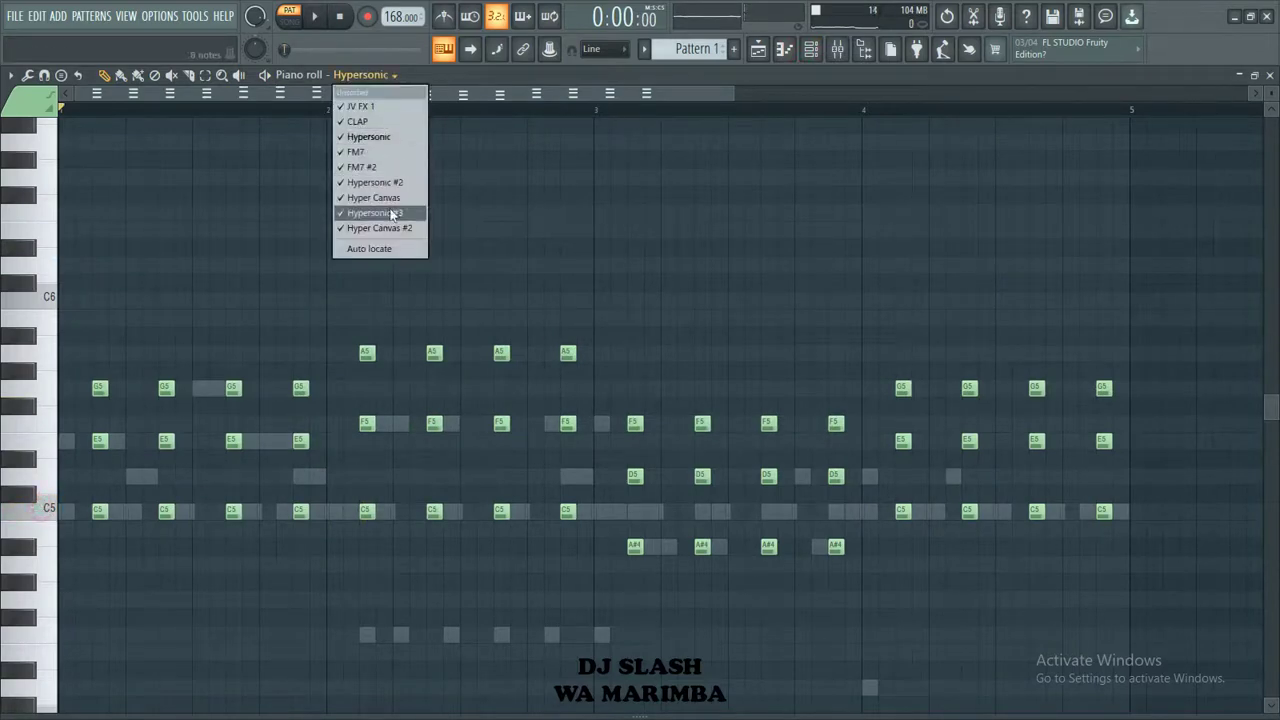
click(388, 229)
Step: Try transposing the Hyper Canvas #2 melody up one semitone during playback, and move it back down
key(Up)
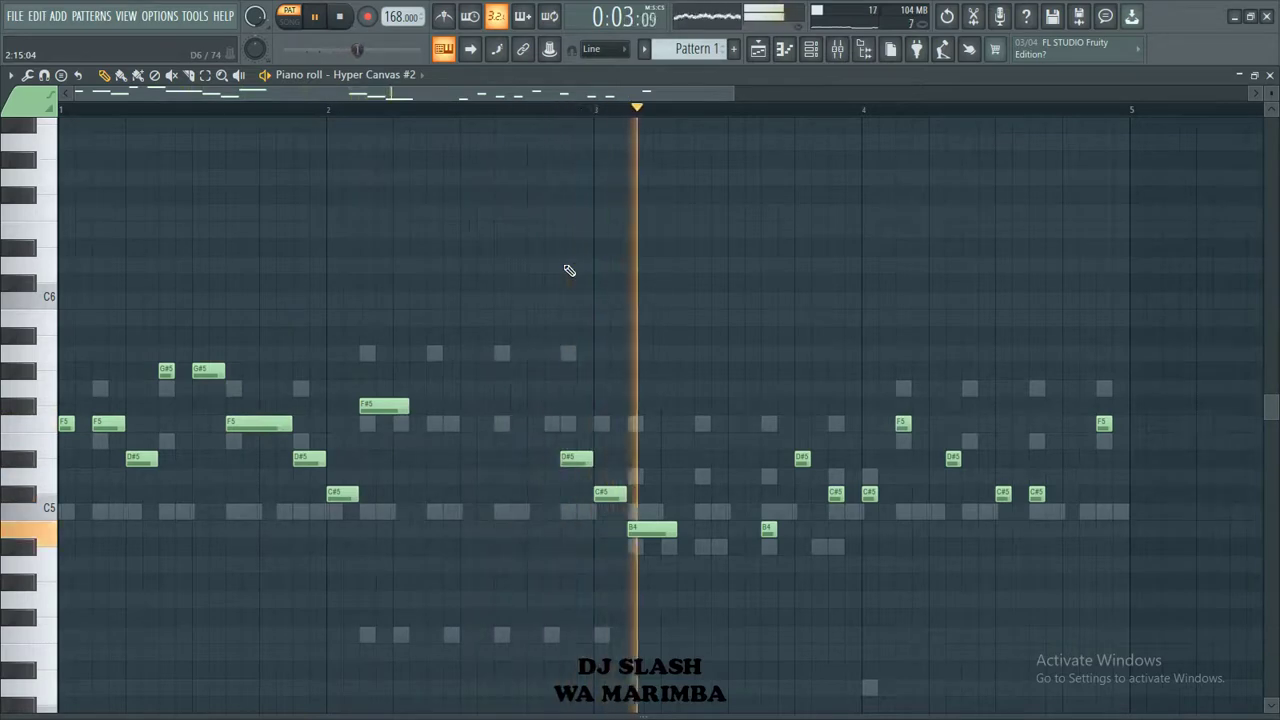
key(space)
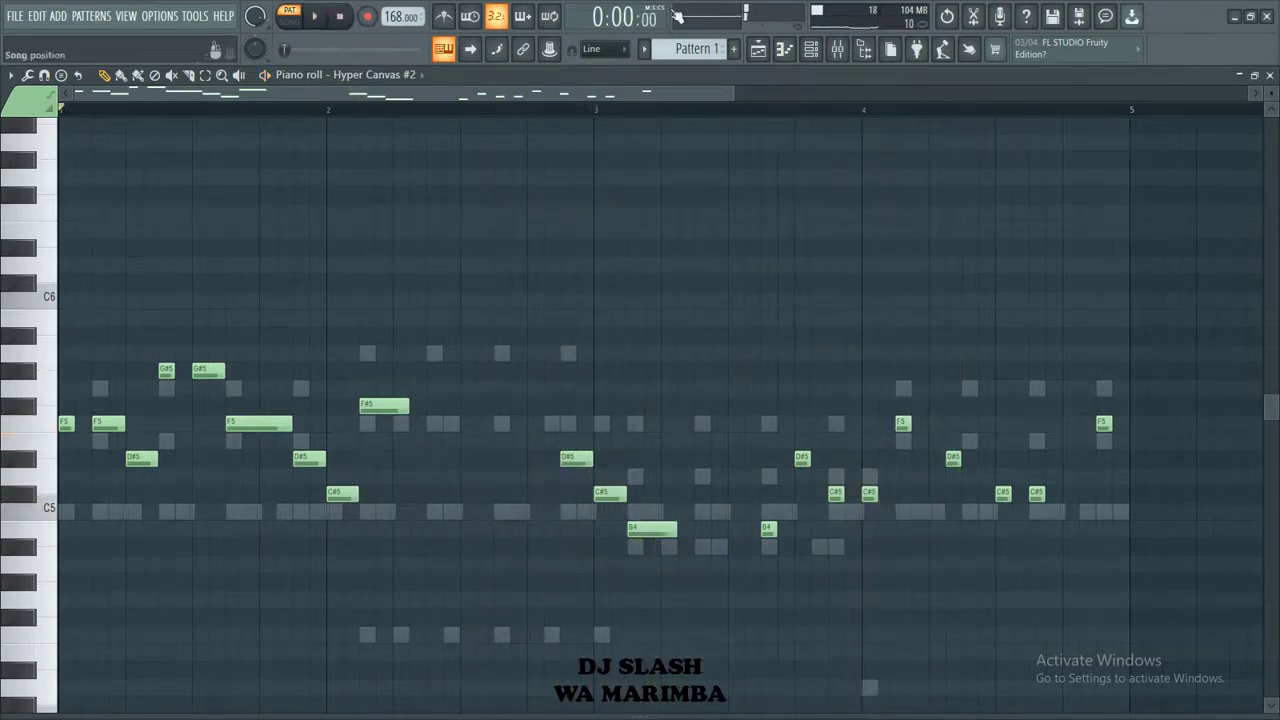
click(812, 49)
right_click(402, 540)
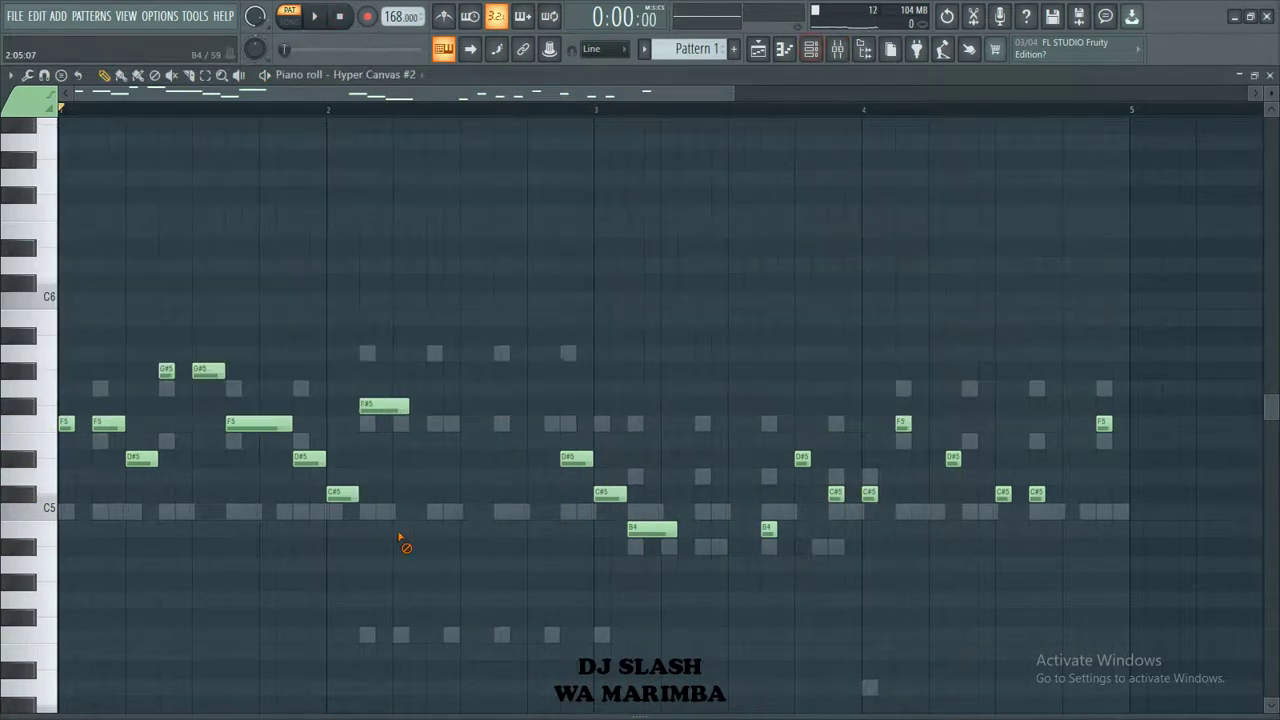
key(Down)
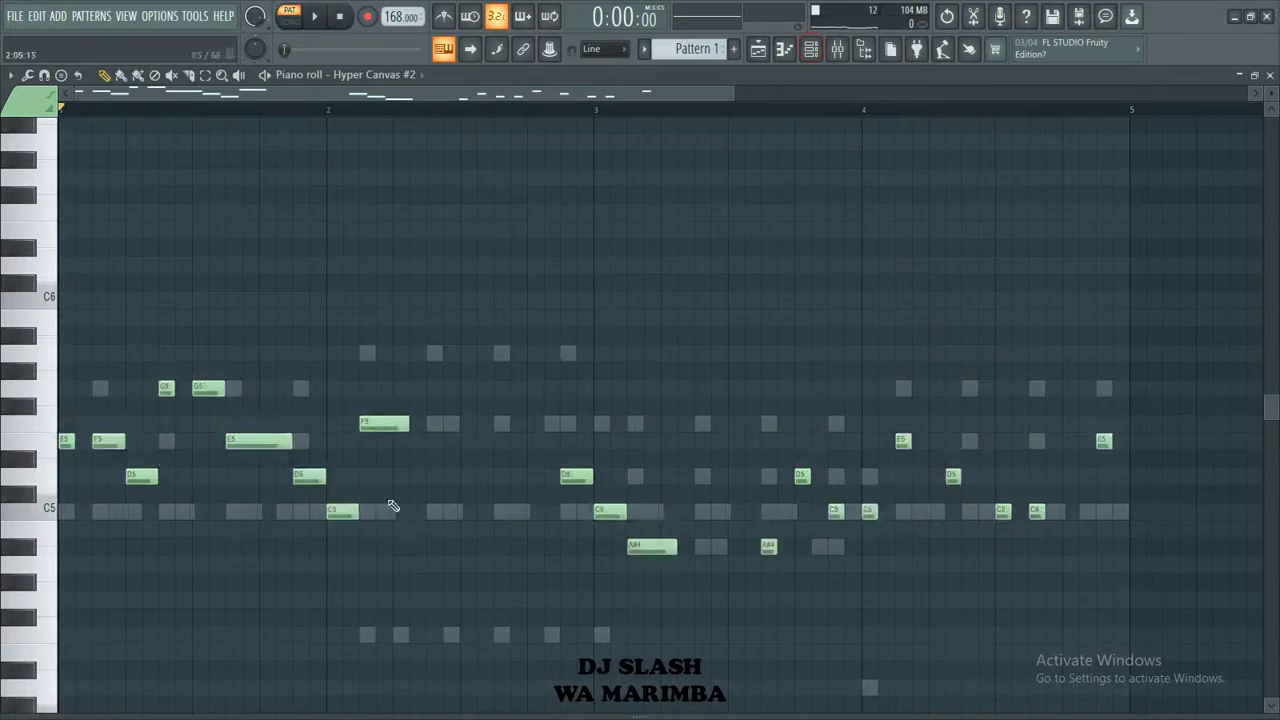
Step: Add two-step notes to bar 2 of the melody: A5 on step 7, G5 on step 11 and F5 on step 13
key(space)
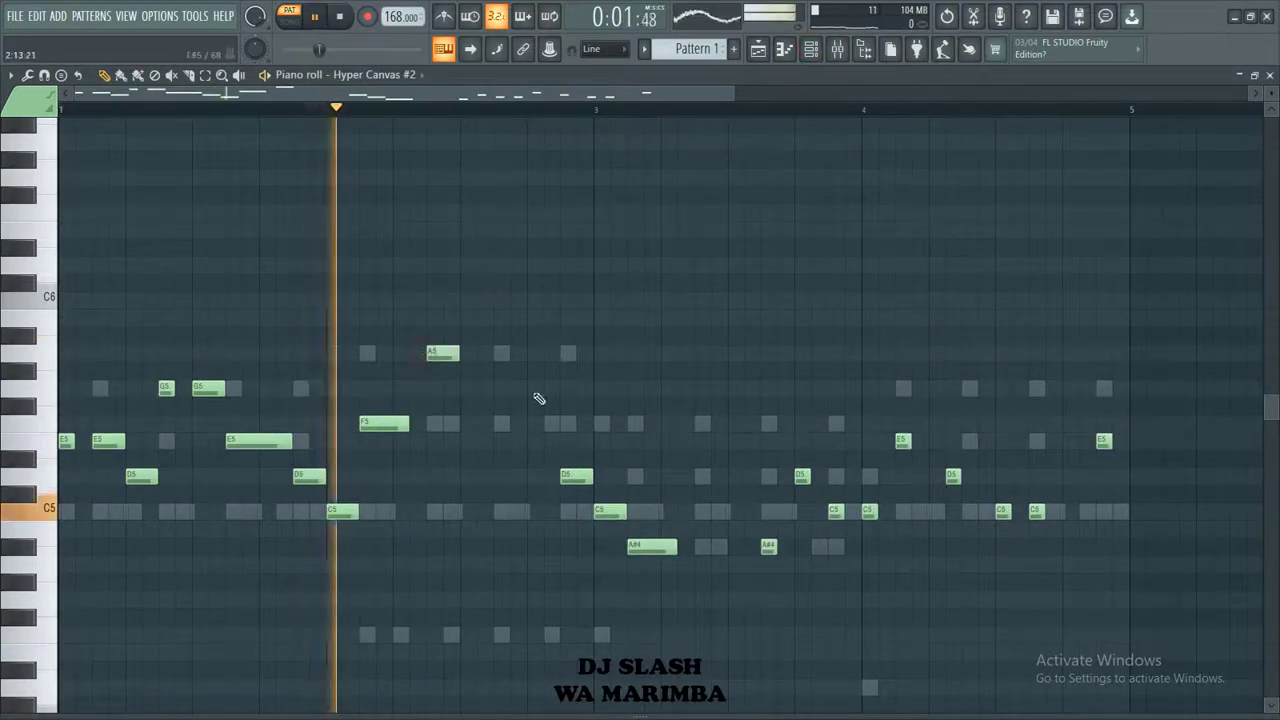
click(505, 389)
click(543, 422)
key(space)
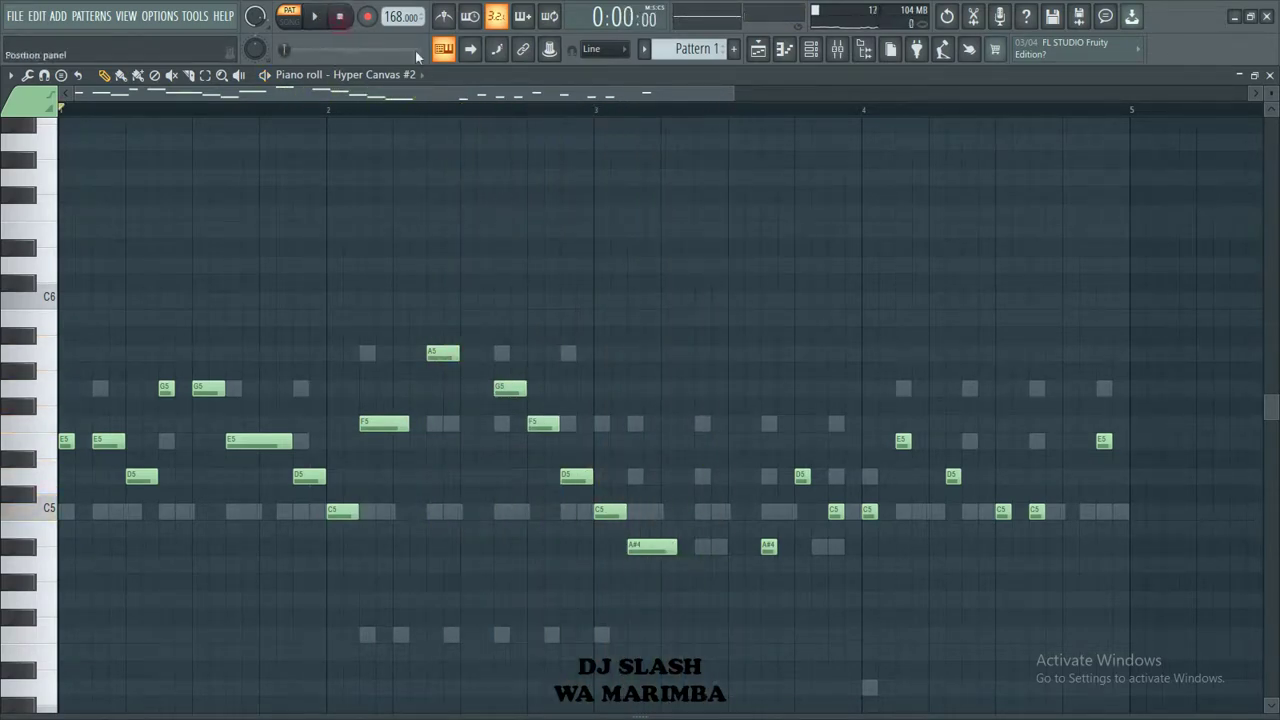
Step: Play the pattern and unmute all muted channels, including FM7 and FM7 #2
scroll(749, 112, down, 2)
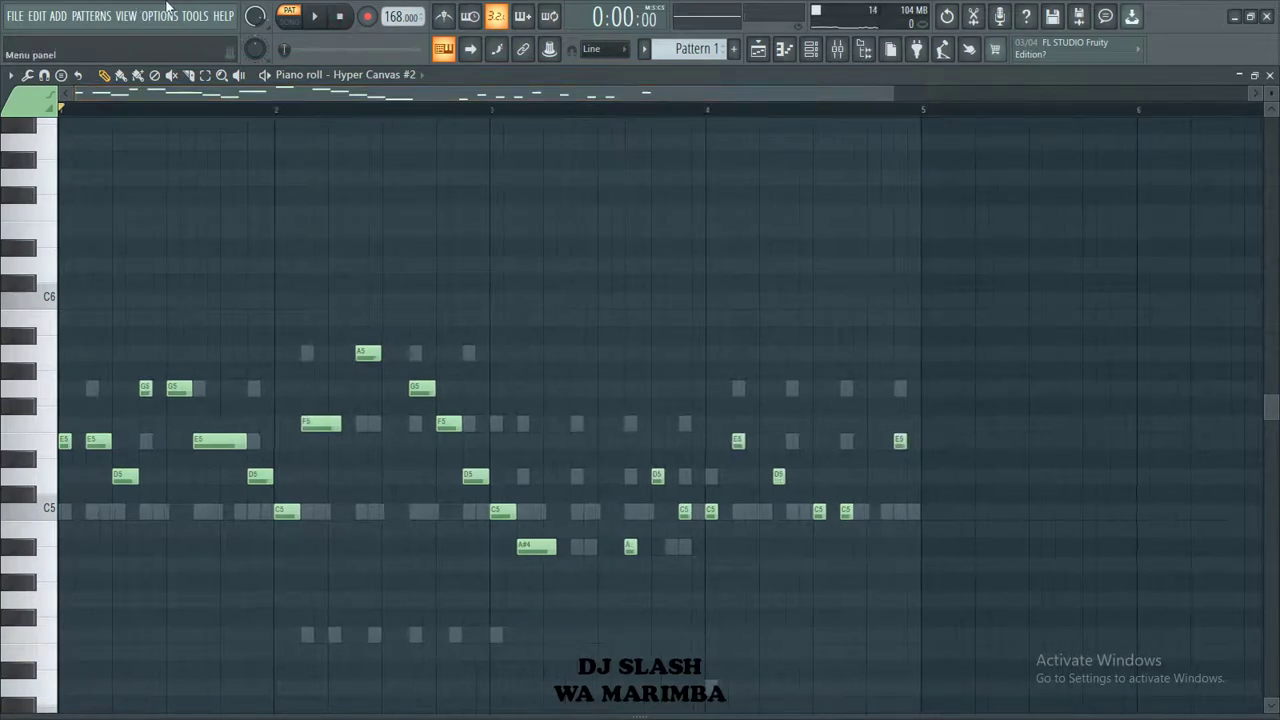
click(314, 24)
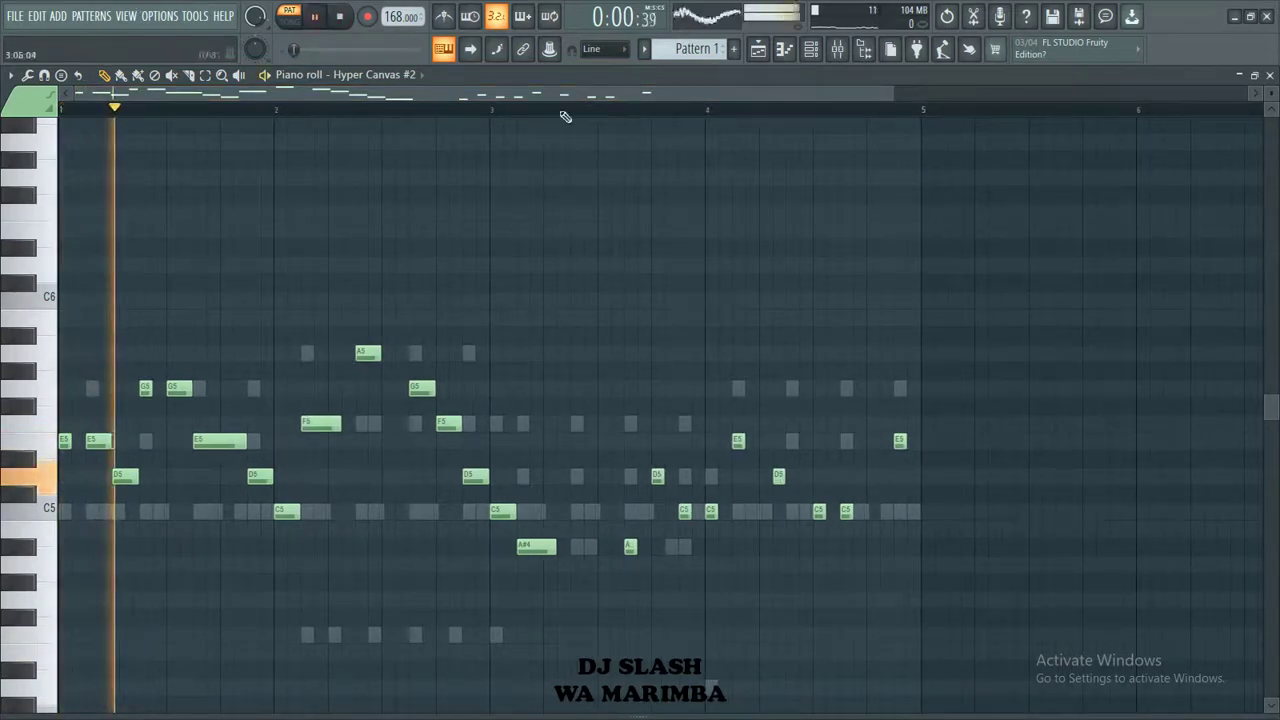
click(811, 48)
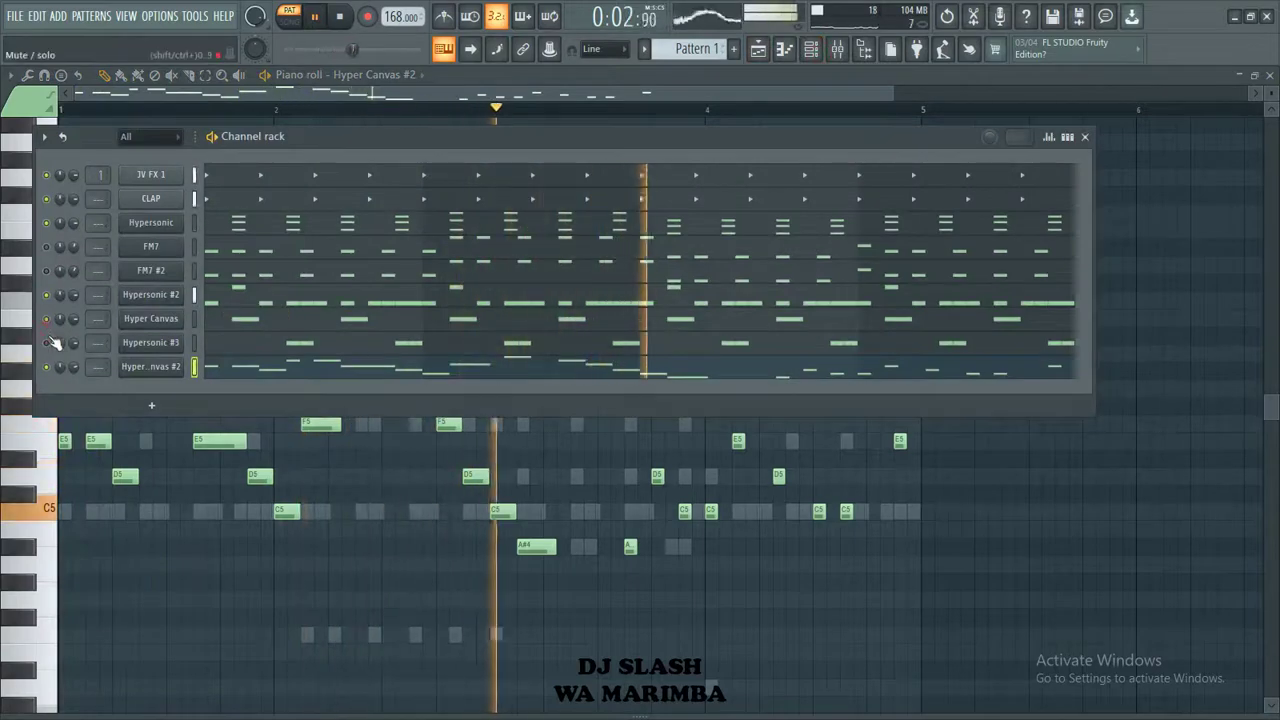
click(48, 270)
Step: Transpose the Hypersonic, FM7, FM7 #2, Hyper Canvas, Hypersonic #3 and Hyper Canvas #2 channels together by -6 semitones
right_click(195, 225)
right_click(195, 246)
right_click(195, 270)
right_click(195, 318)
right_click(195, 342)
click(44, 136)
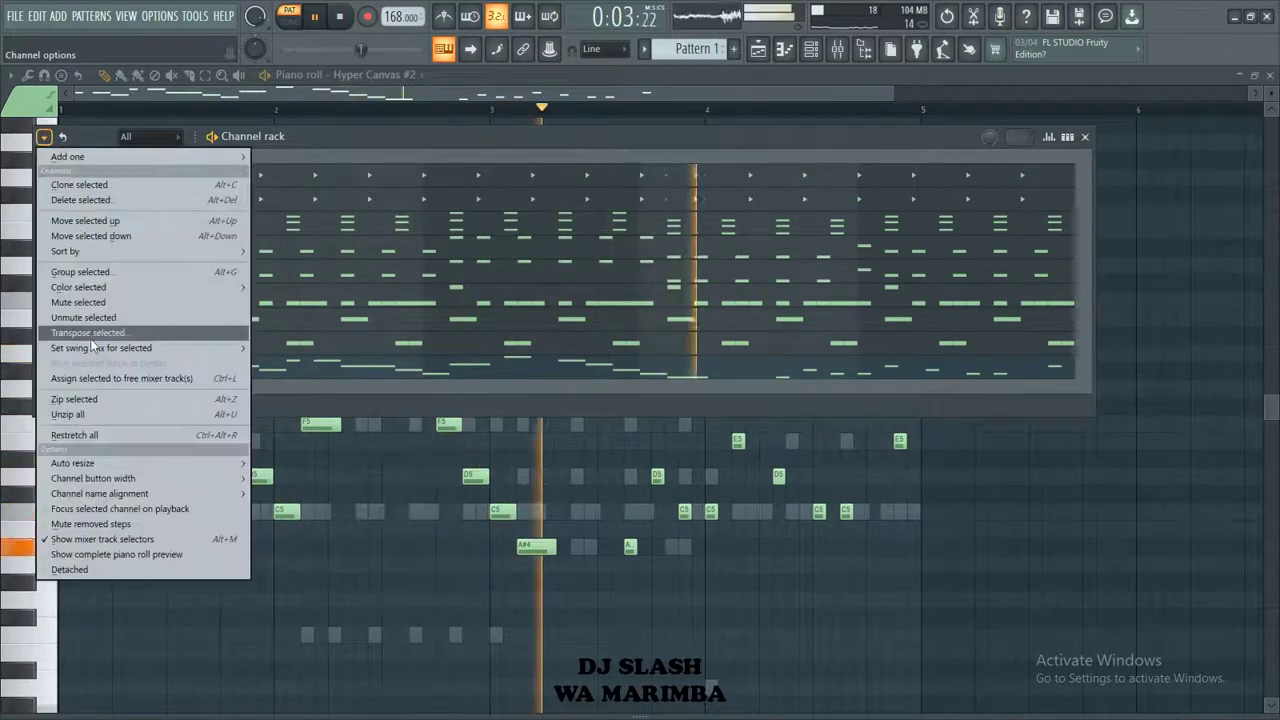
click(90, 337)
text(-6)
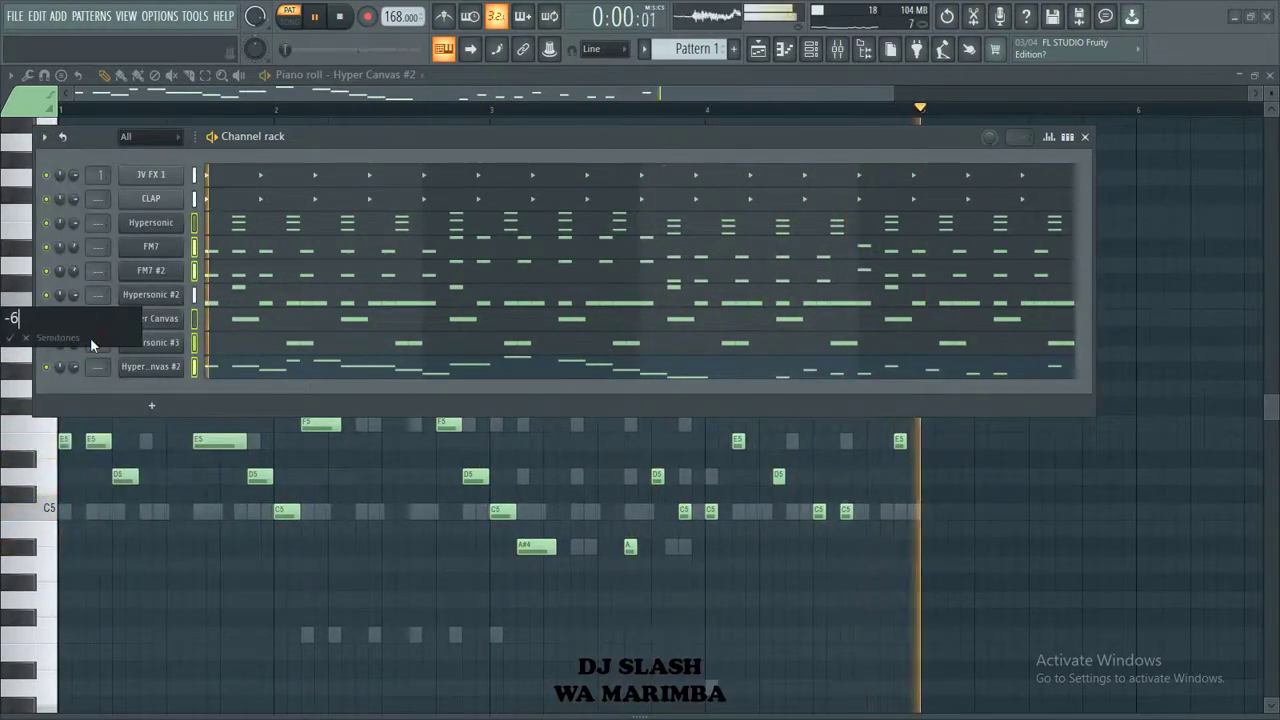
key(Return)
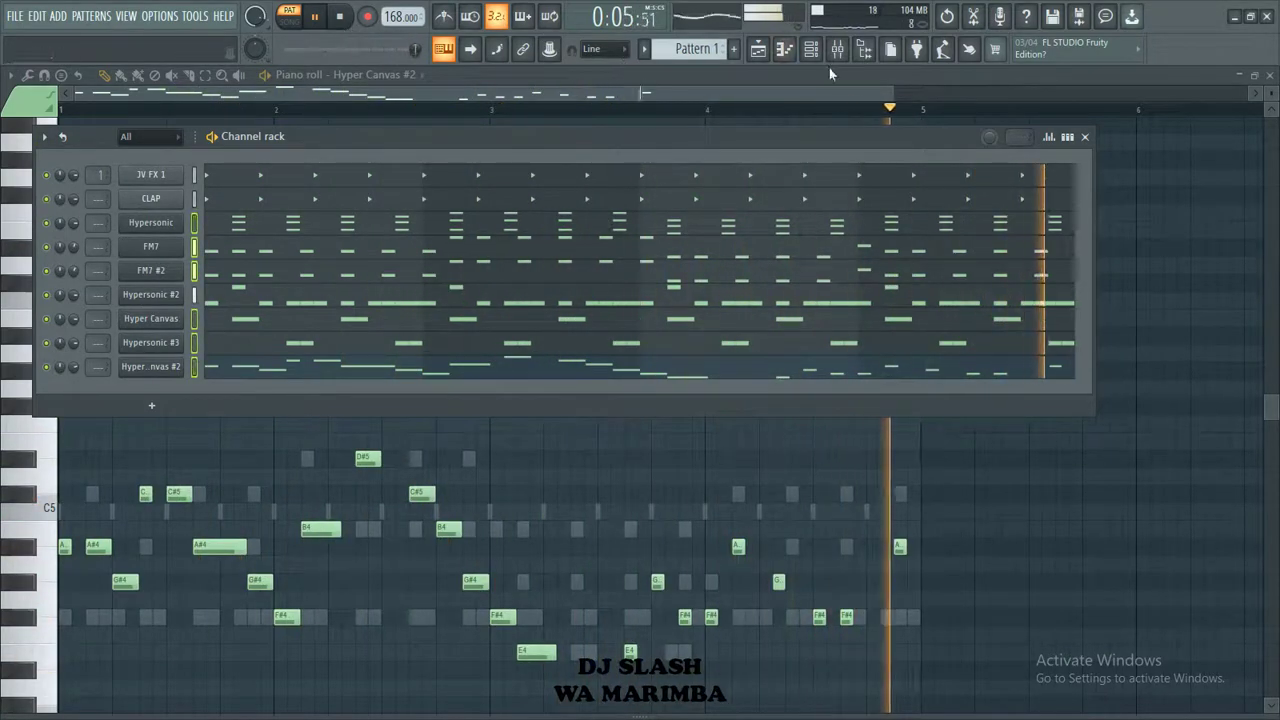
Step: Add the 05 BYALWA - Part_1 sample from the Dj SLASH folder as a new channel below Hyper Canvas #2
click(874, 58)
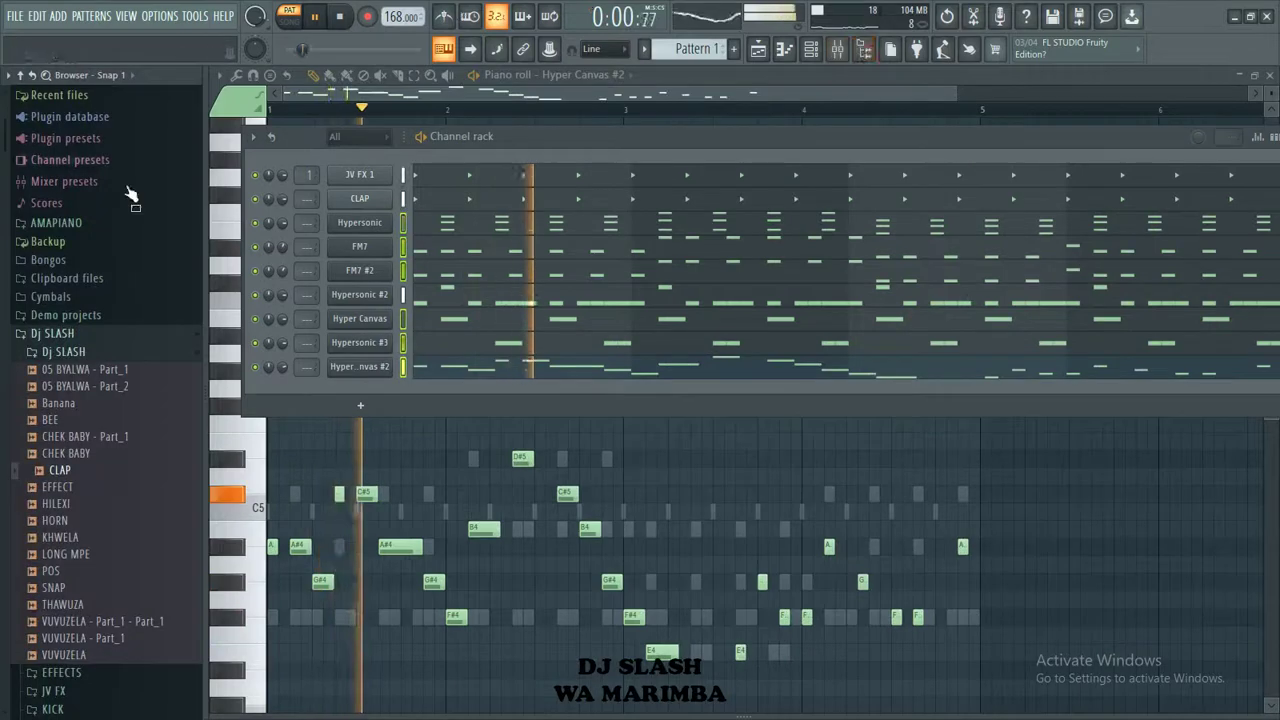
click(120, 370)
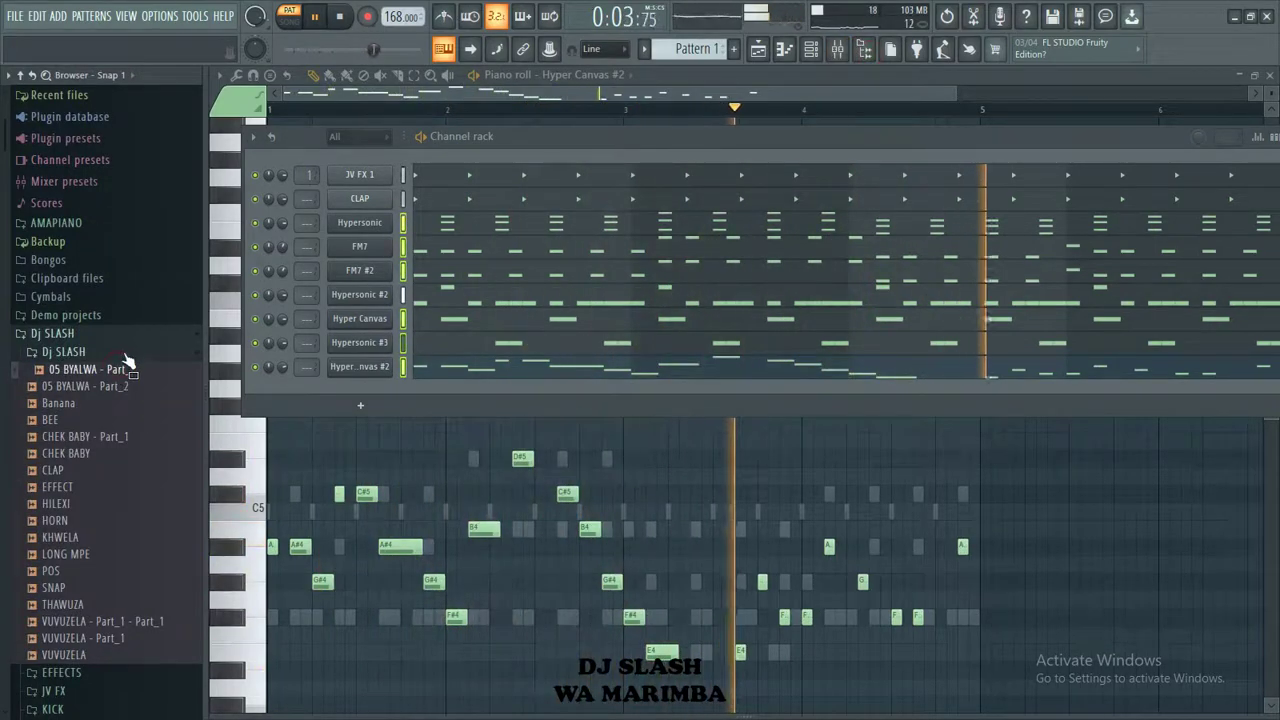
drag(125, 370, 385, 397)
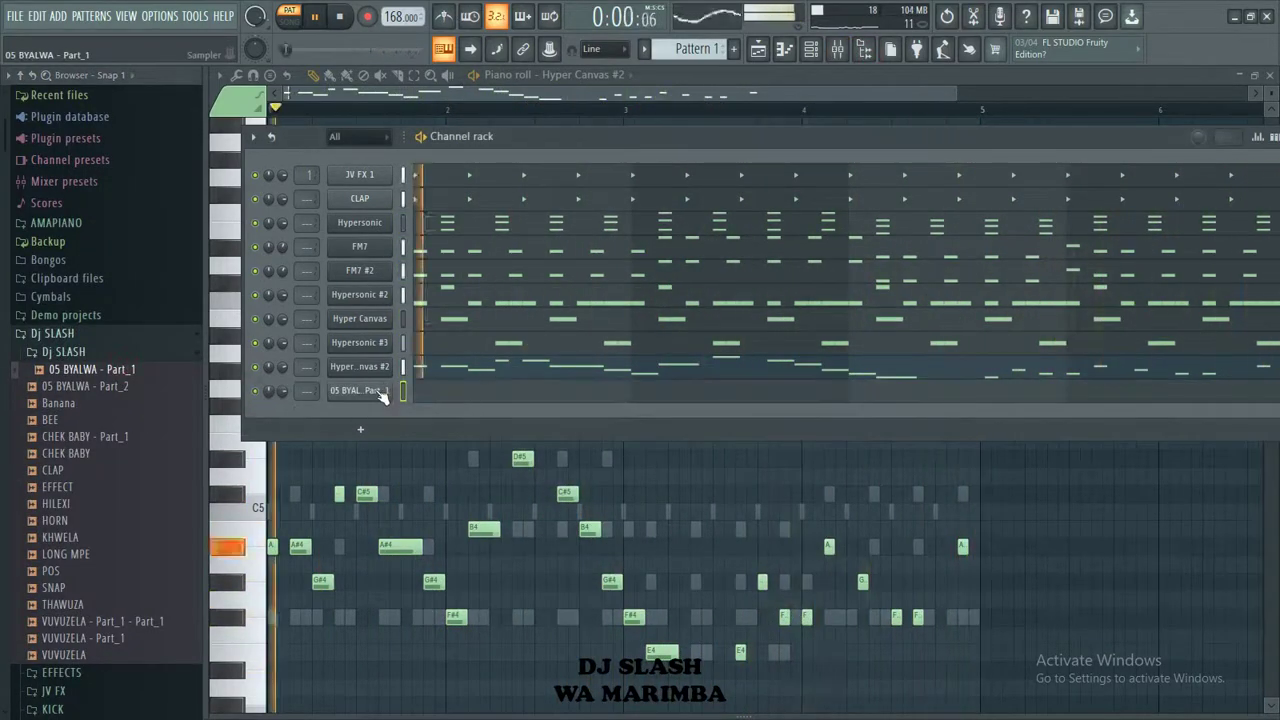
Step: Place a two-step C5 note for 05 BYALWA - Part_1 on step 15 of each of the four bars
click(418, 393)
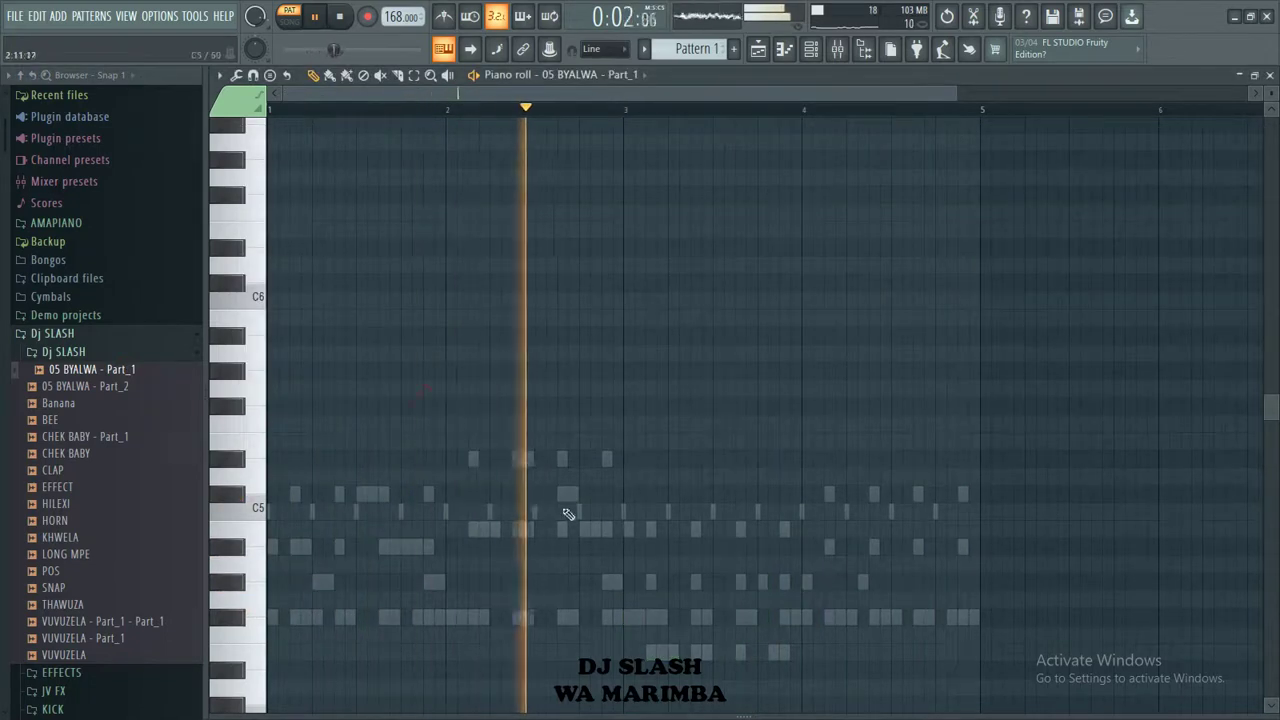
click(601, 513)
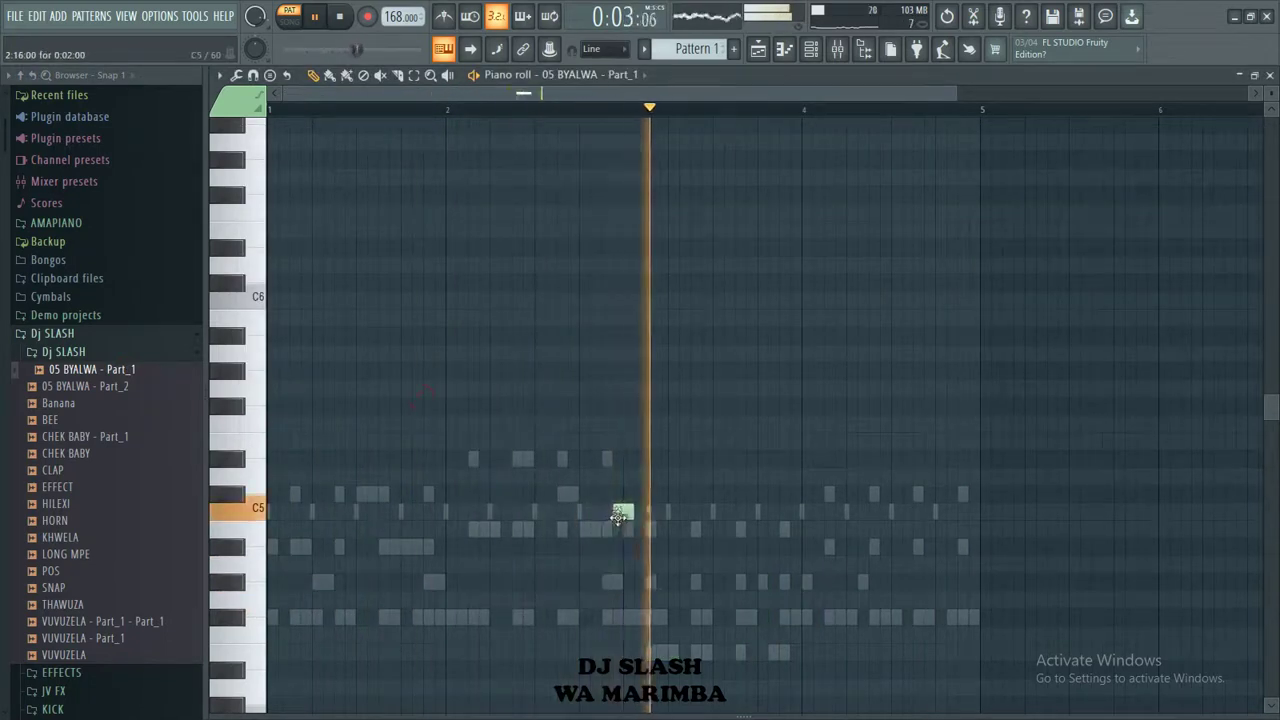
click(957, 512)
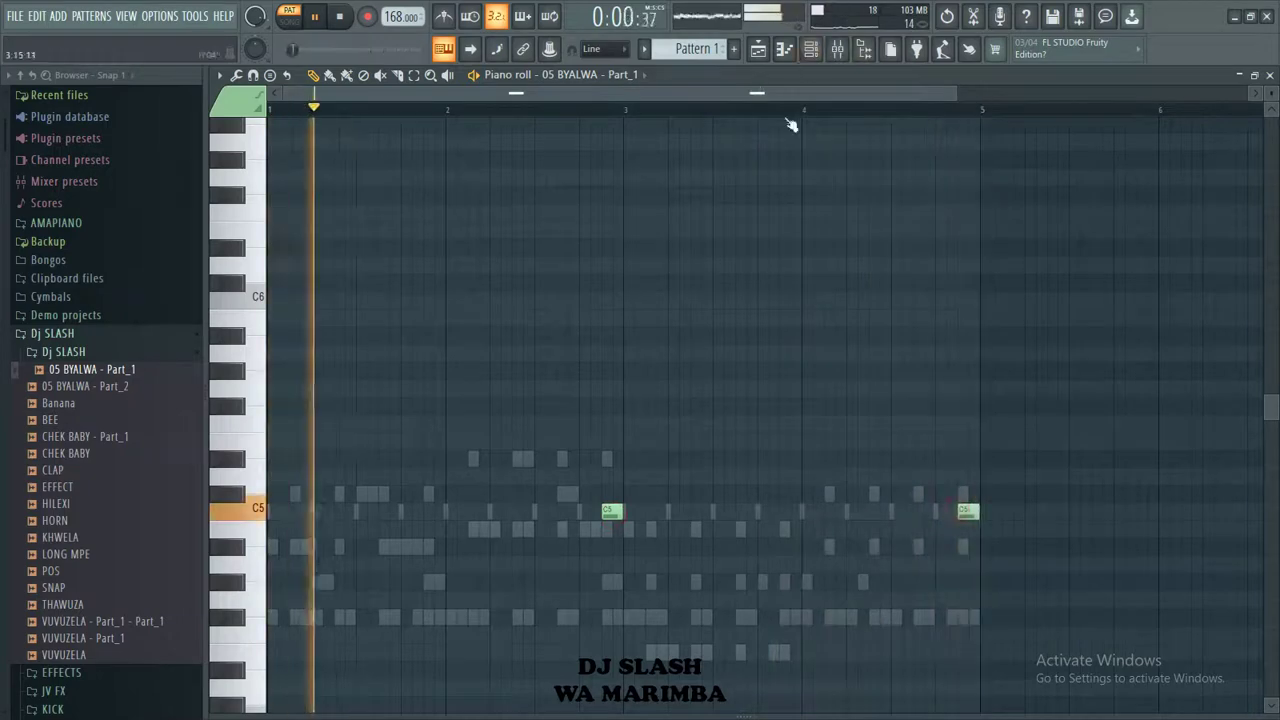
click(789, 511)
click(806, 52)
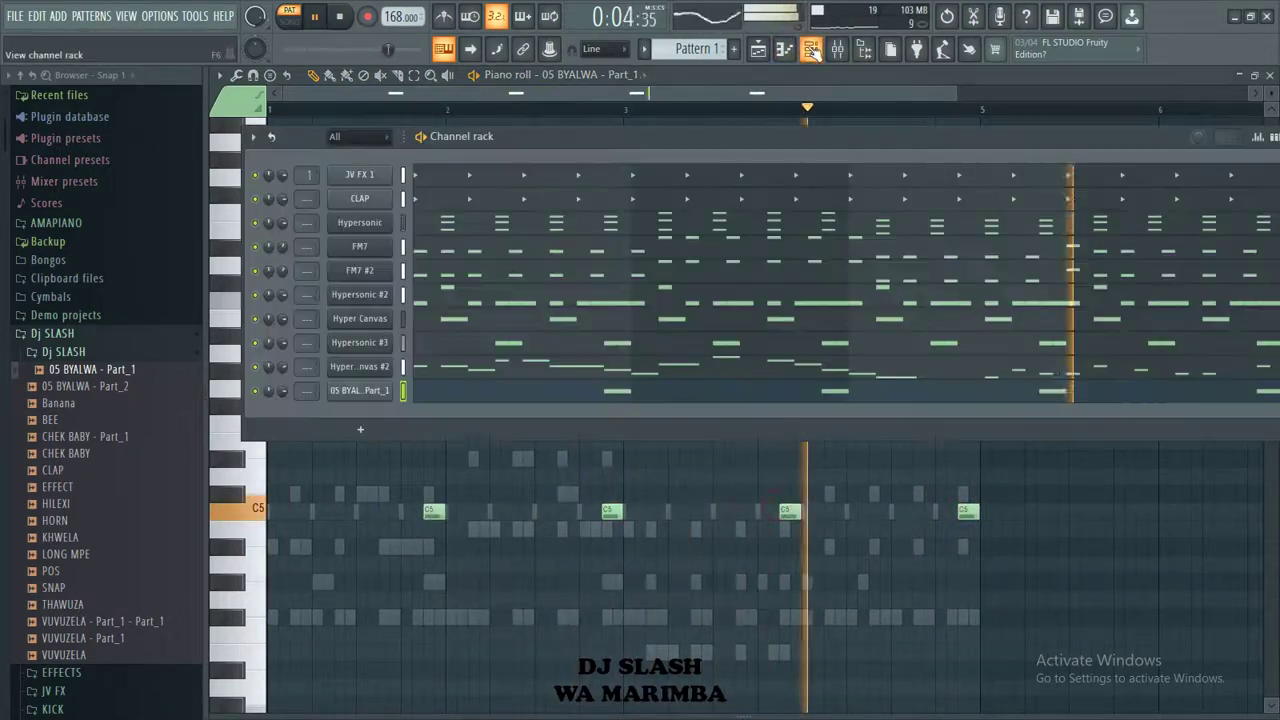
Step: View the 05 BYALWA - Part_1 sampler settings, and preview the BEE and SNAP samples before collapsing the inner Dj SLASH folder
click(376, 392)
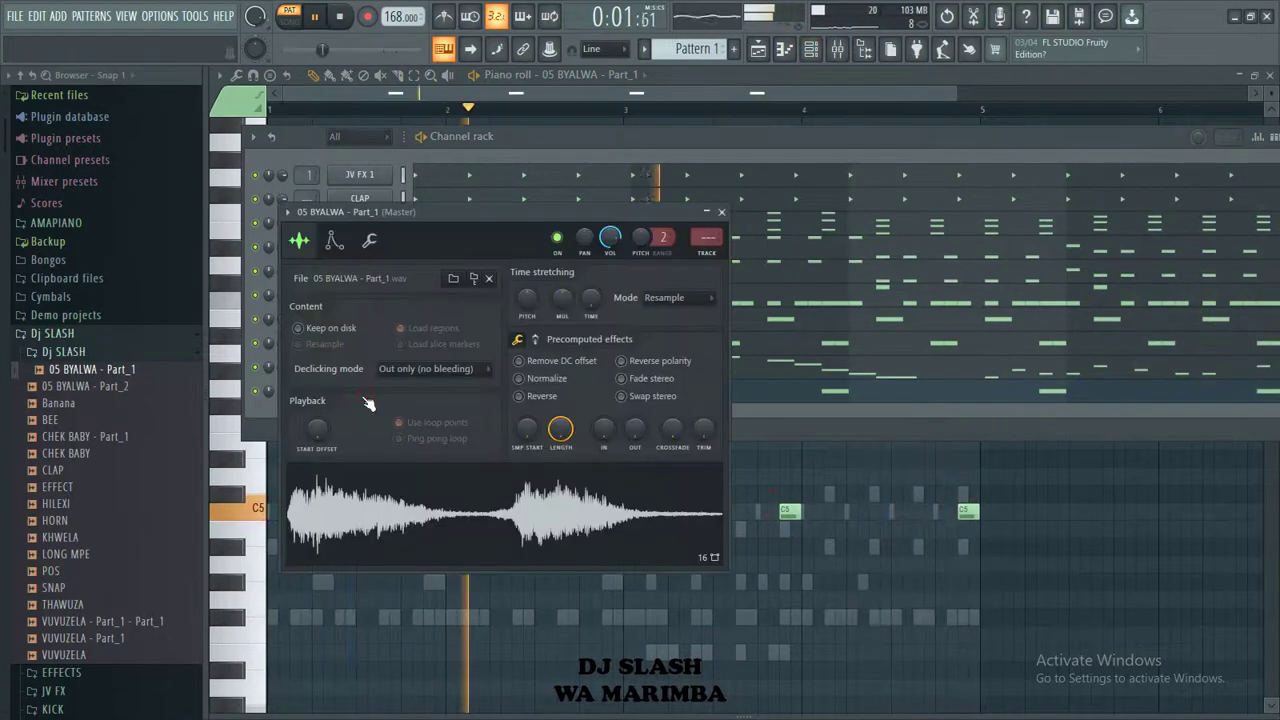
click(722, 213)
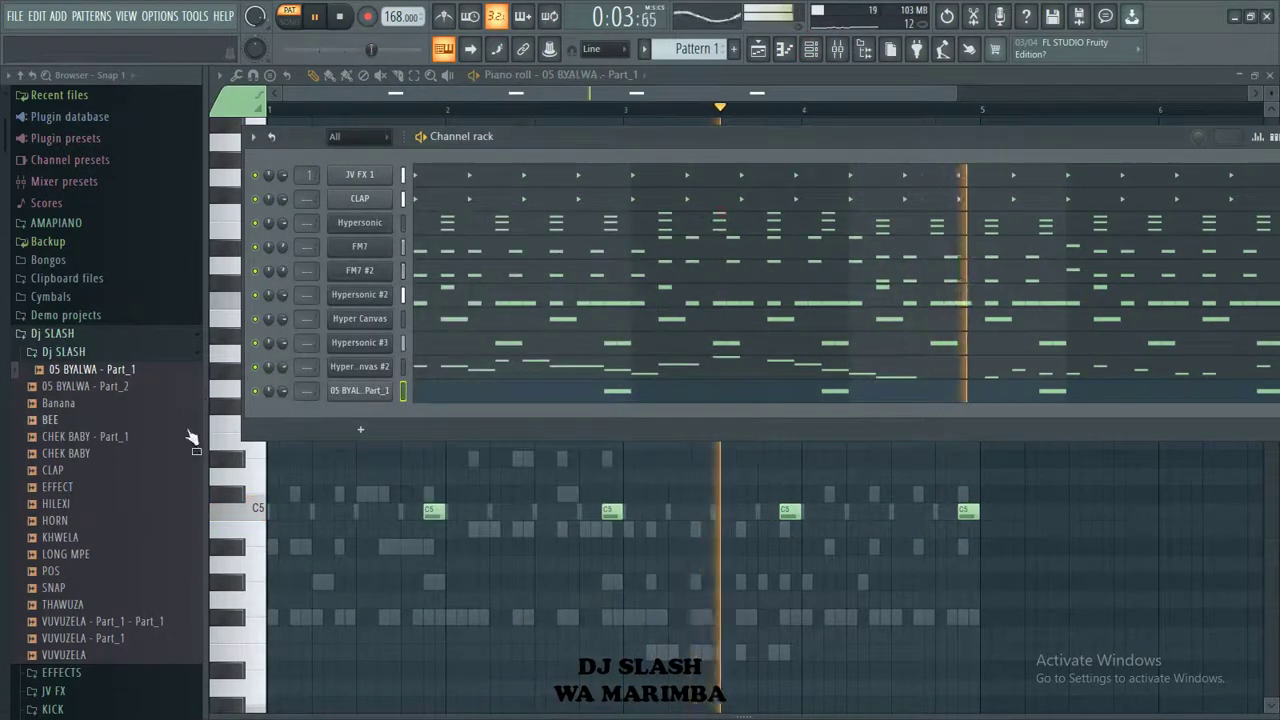
click(82, 422)
click(82, 588)
click(123, 352)
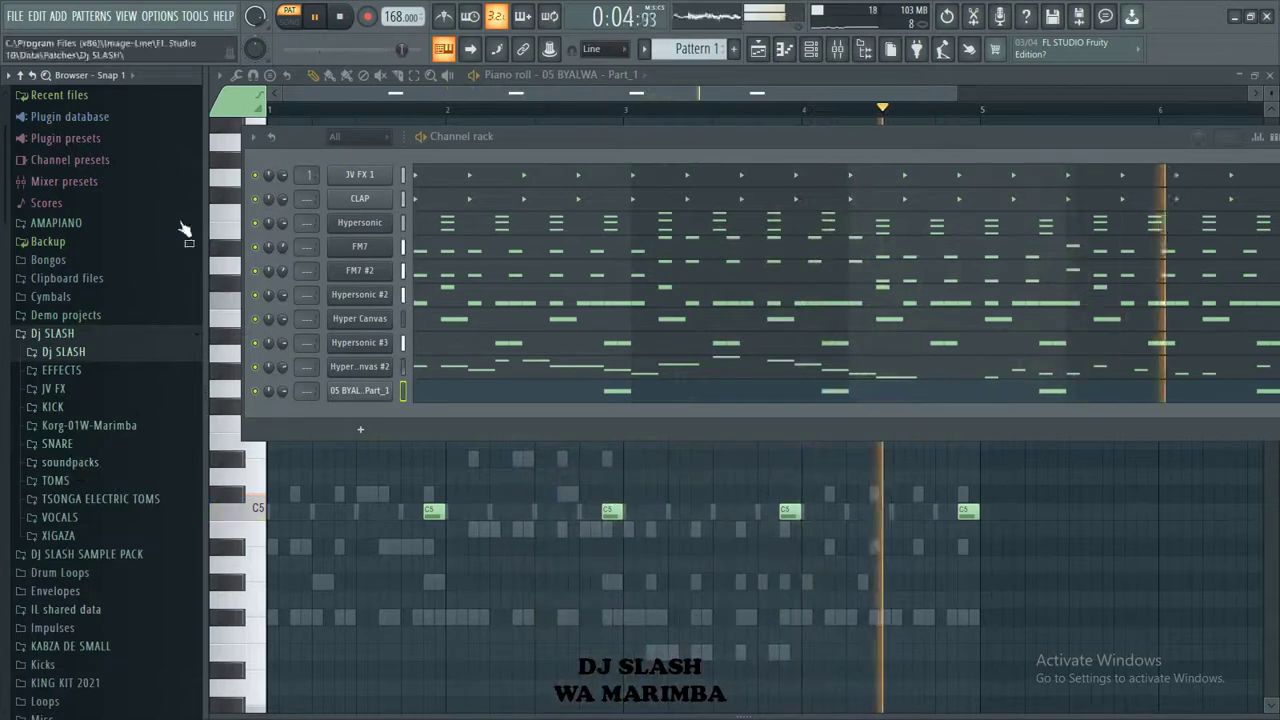
Step: Add the SN1 2 DUB OHS sample from the SNARE folder as a channel below CLAP and show its piano roll
click(97, 447)
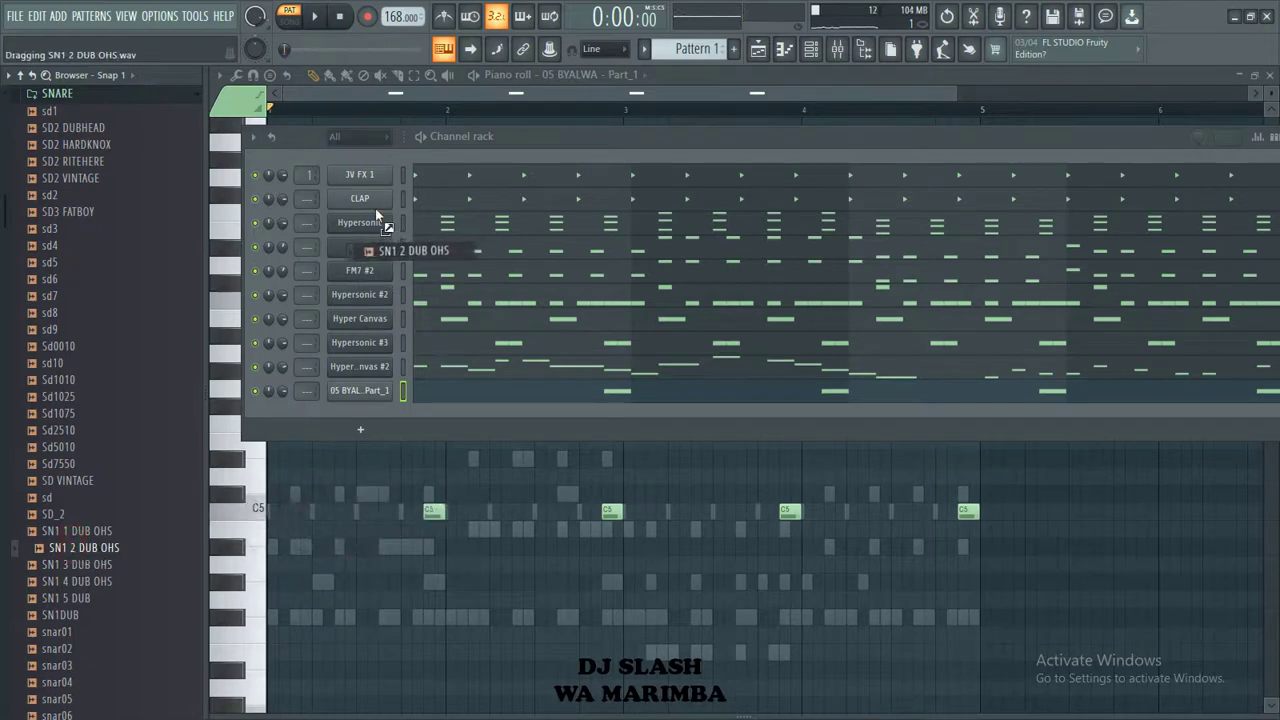
drag(378, 214, 377, 220)
right_click(396, 224)
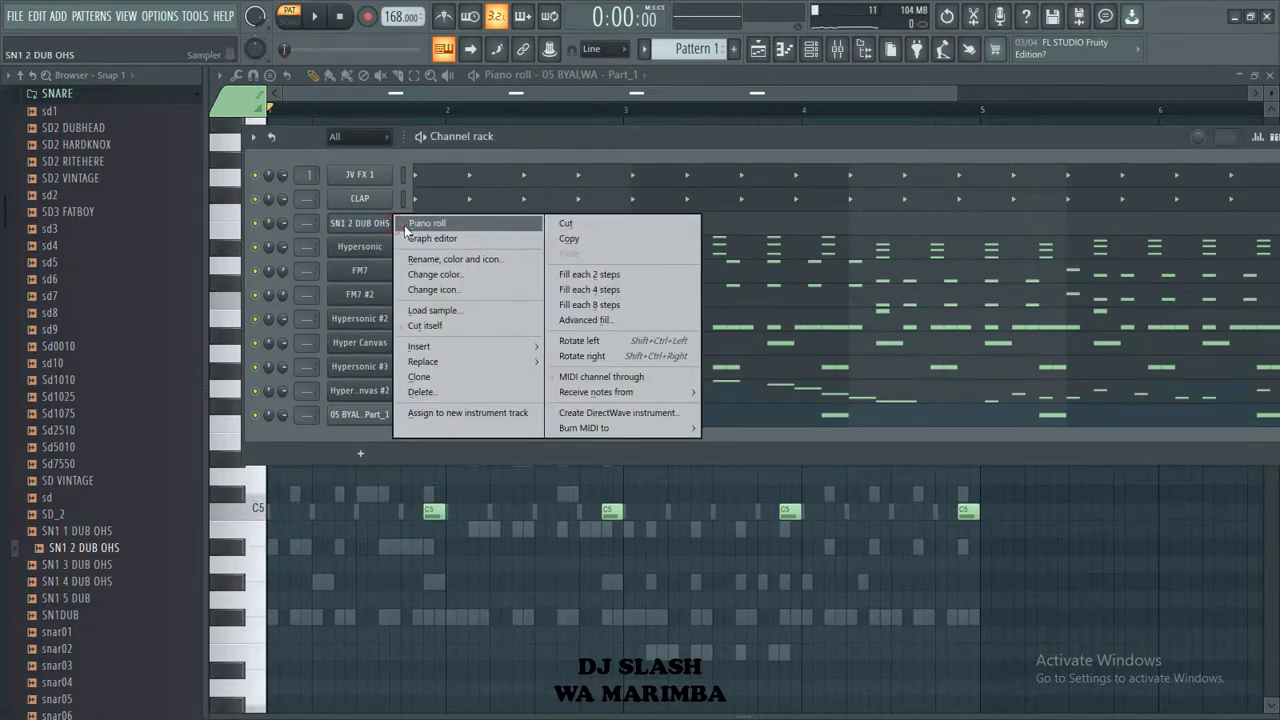
click(406, 225)
Step: Place C#5 snare notes in bar 1: two-step notes on steps 3 and 8, one-step notes on steps 11 and 15
key(space)
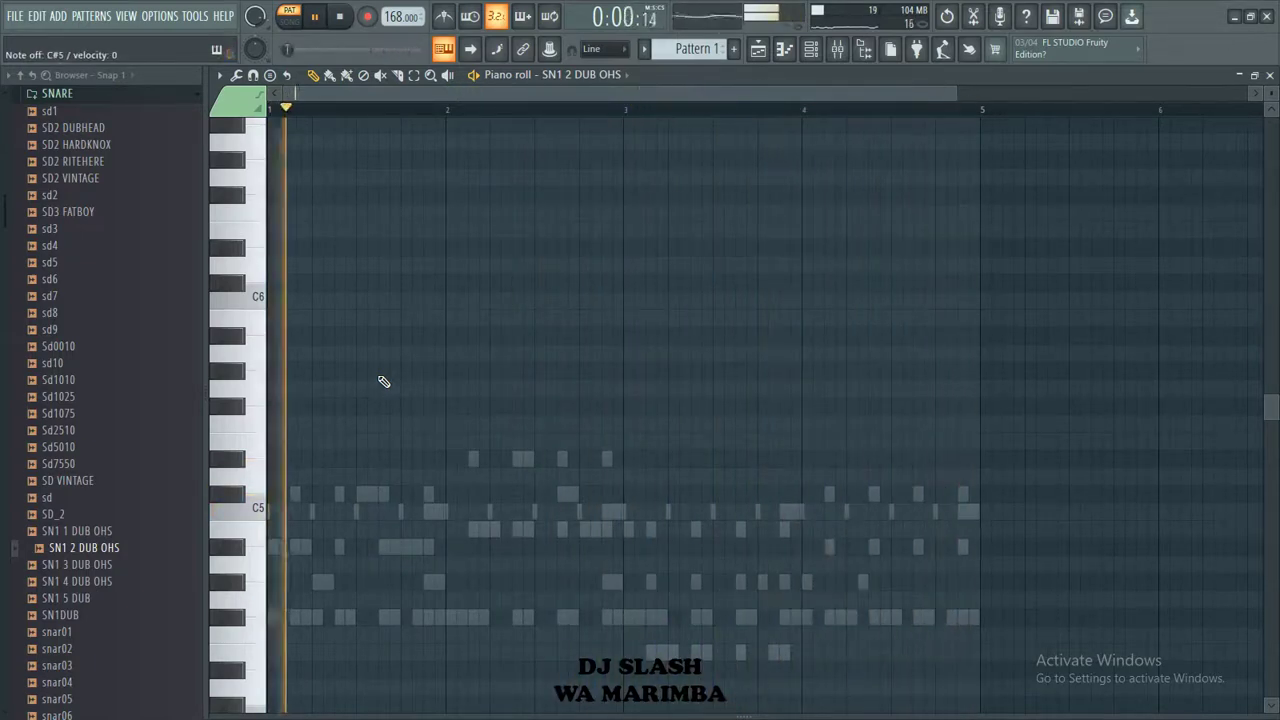
click(296, 493)
click(352, 494)
key(space)
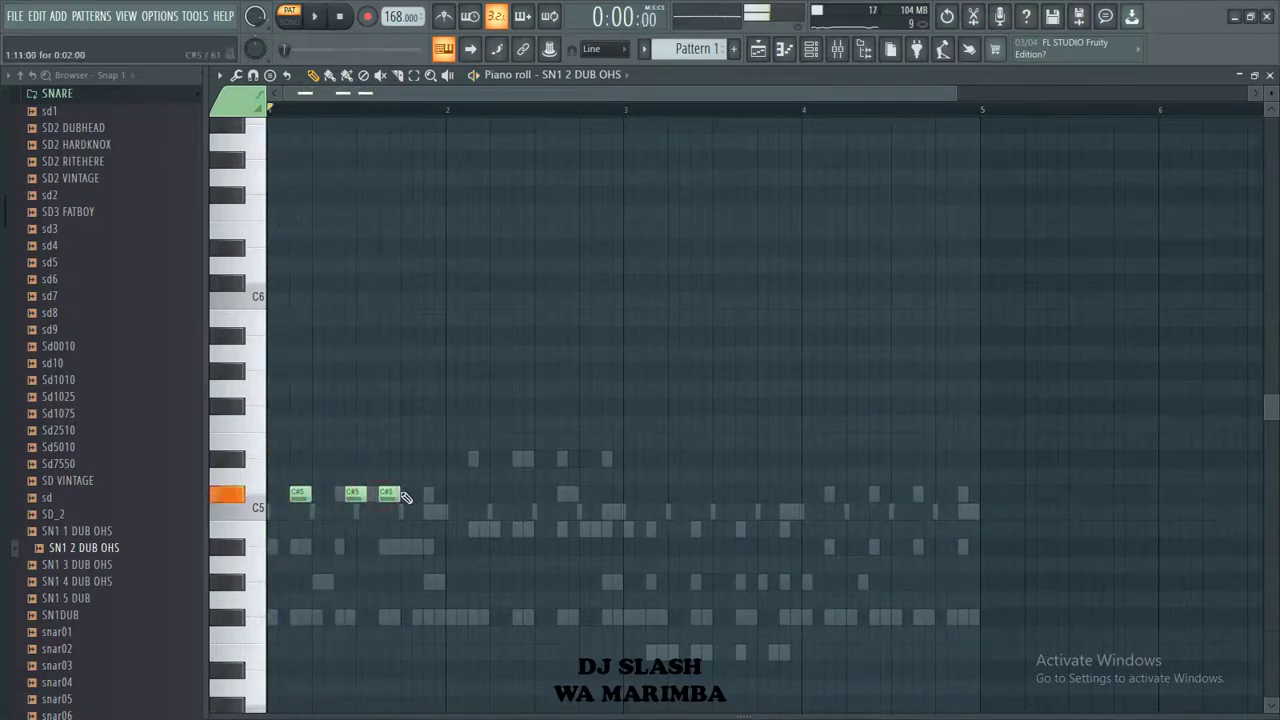
click(419, 494)
right_click(421, 493)
click(428, 495)
key(space)
key(space)
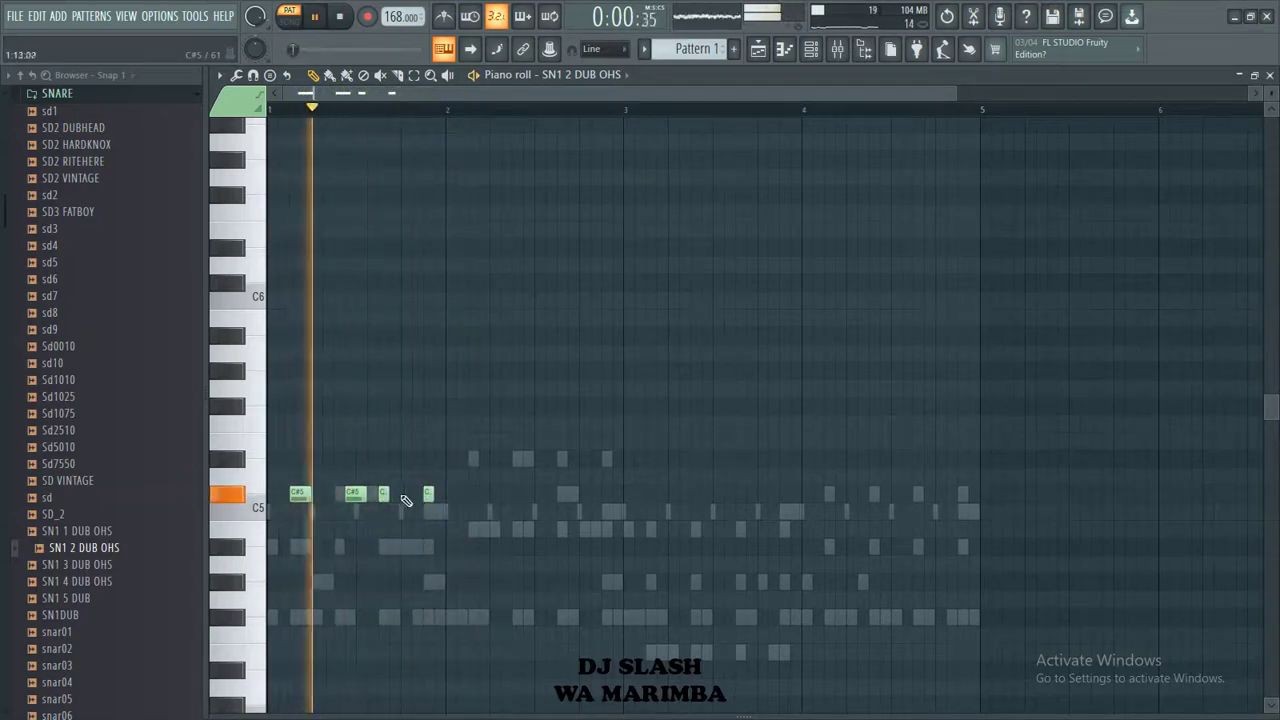
Step: Add one-step C#5 snare notes to bar 2 on steps 3, 8 and 11
click(470, 493)
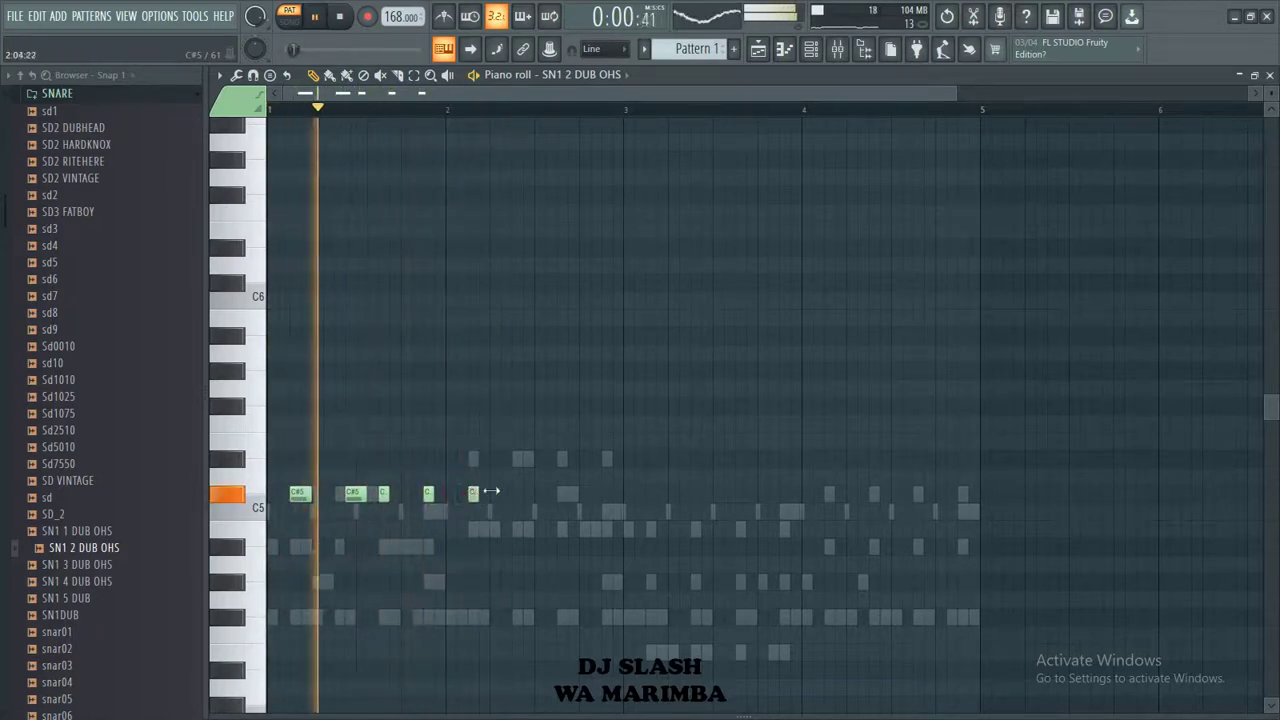
click(529, 493)
click(560, 493)
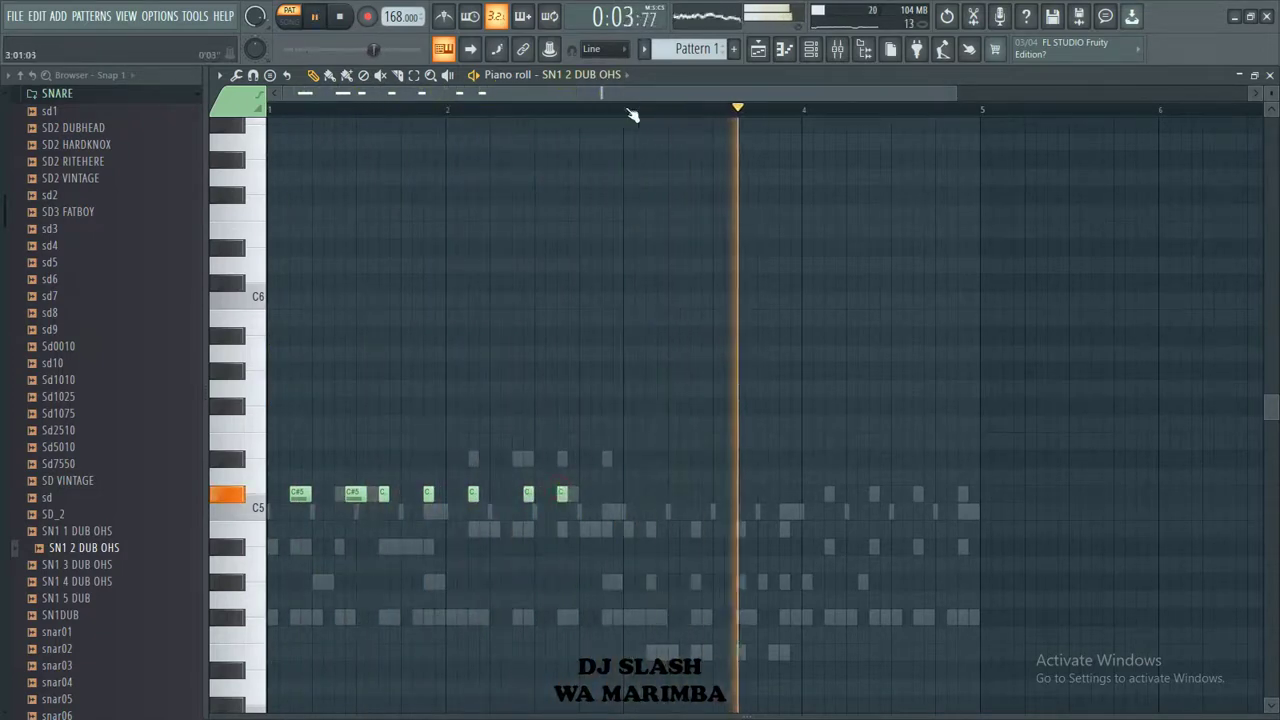
Step: Duplicate the snare notes of bars 1 and 2 into bars 3 and 4, and play the pattern
drag(632, 110, 281, 111)
key(ctrl+b)
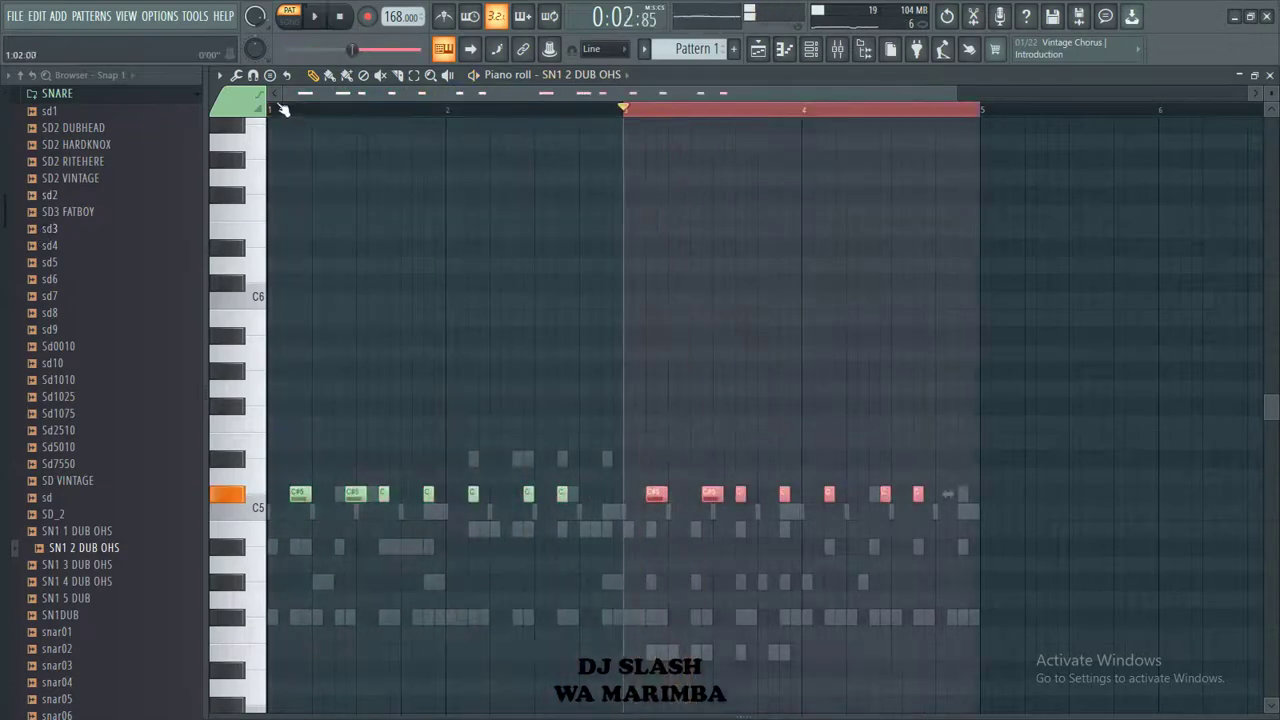
click(283, 110)
key(space)
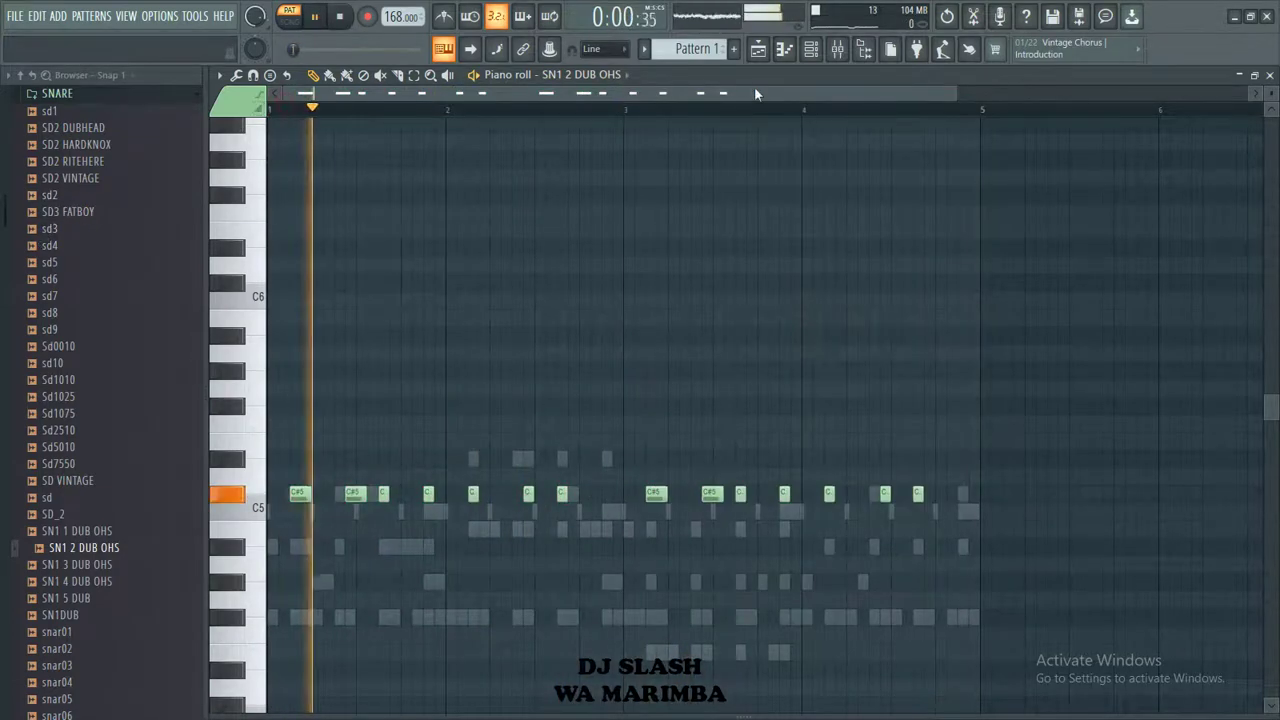
Step: Mute the FM7 channel, collapse and hide the sample browser, and stop playback
click(811, 49)
click(254, 271)
click(22, 76)
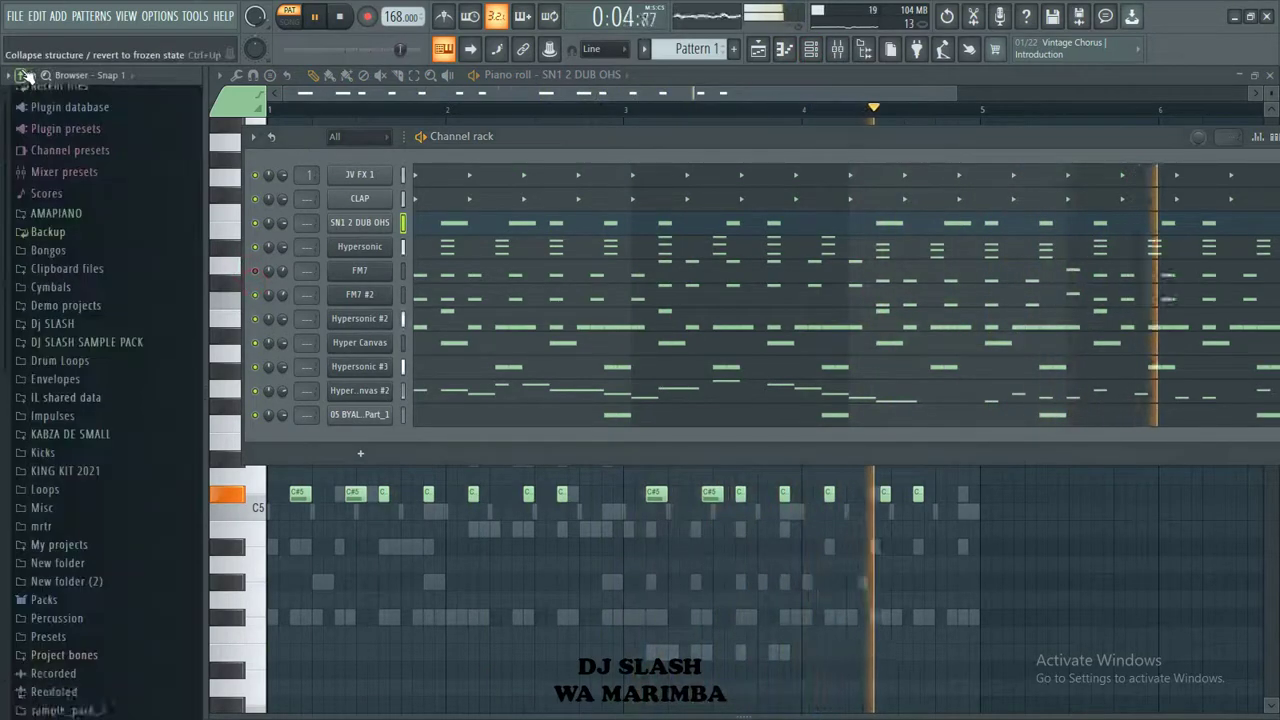
click(862, 52)
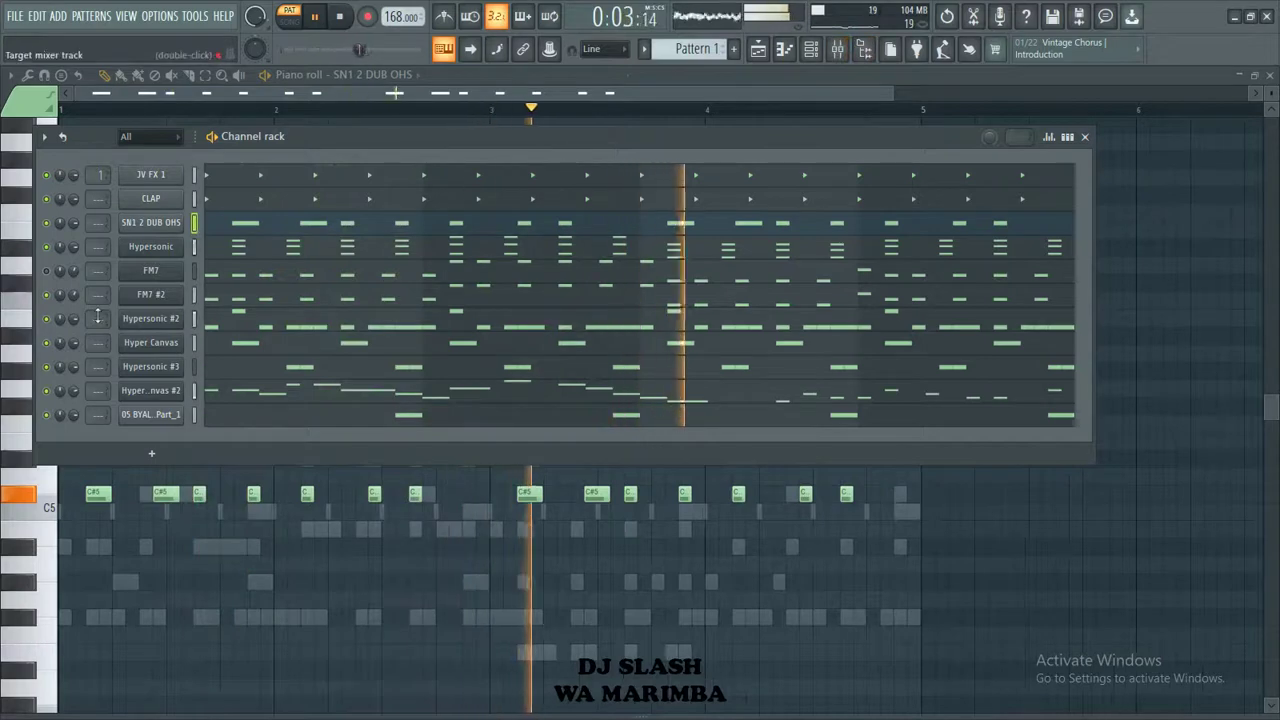
click(340, 28)
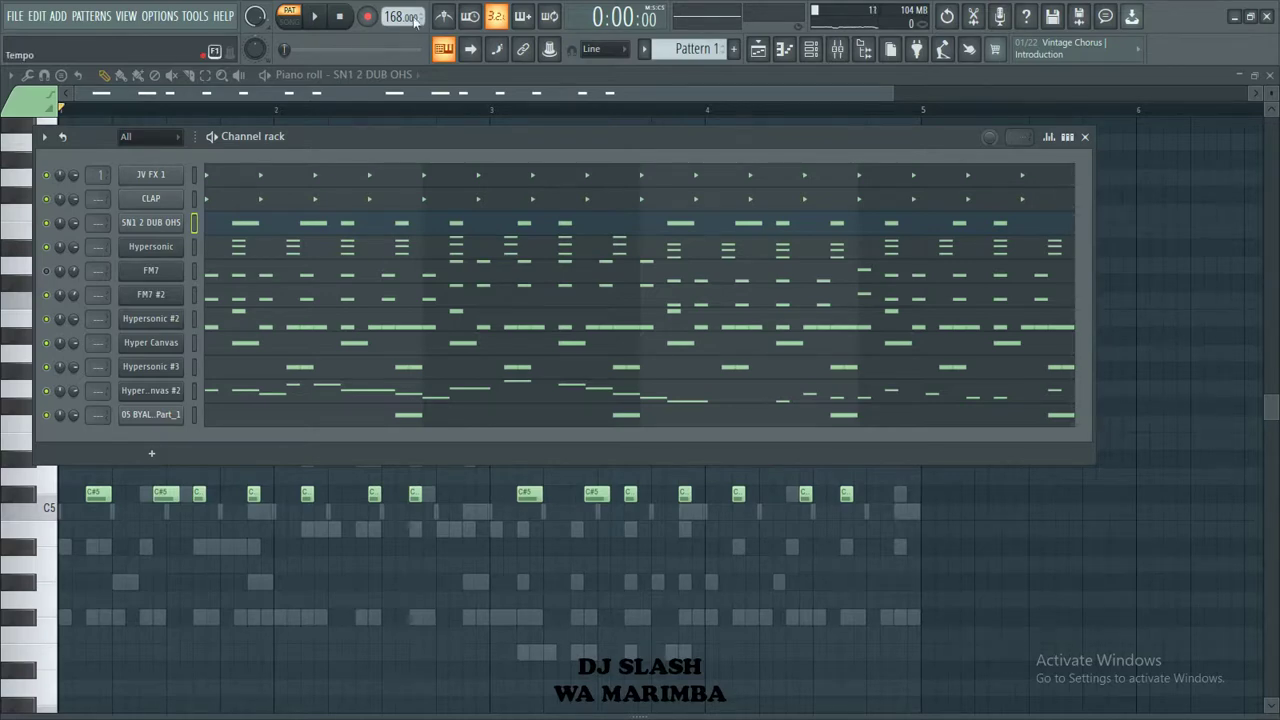
drag(364, 92, 364, 98)
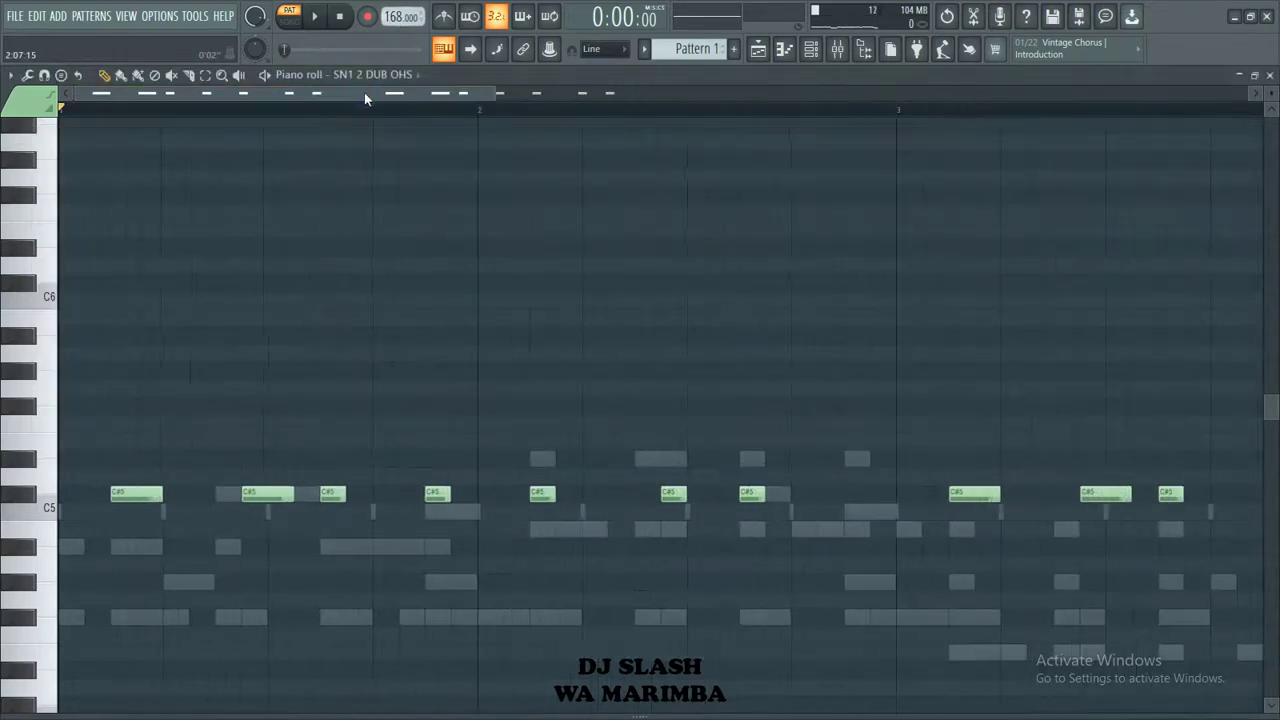
scroll(409, 396, down, 3)
mouse_move(446, 107)
mouse_down()
mouse_move(437, 124)
mouse_move(441, 96)
mouse_up()
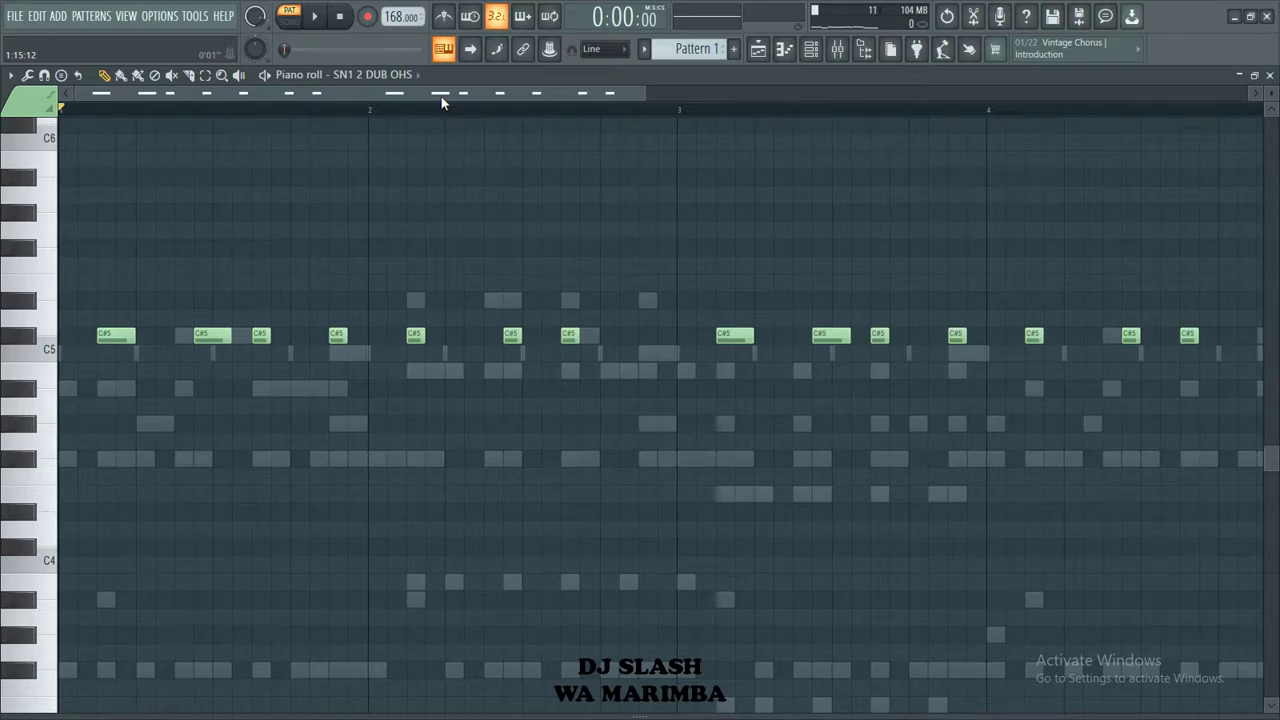
drag(441, 96, 397, 40)
click(810, 49)
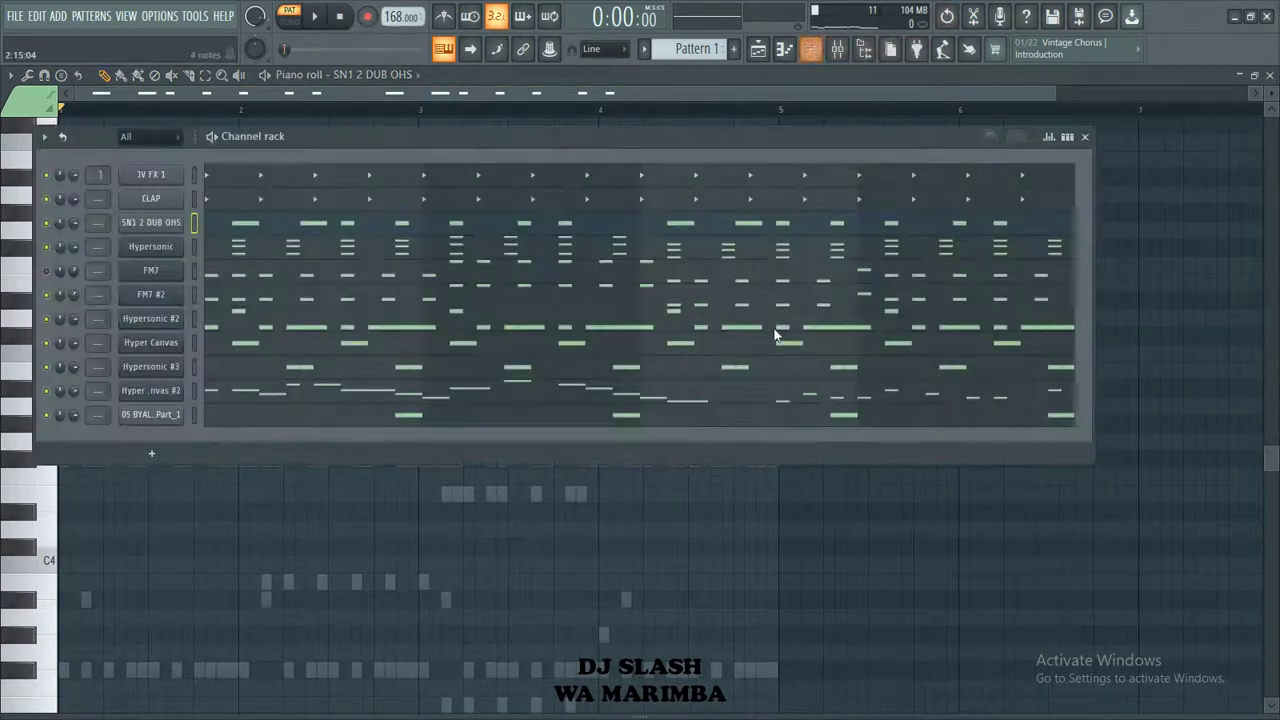